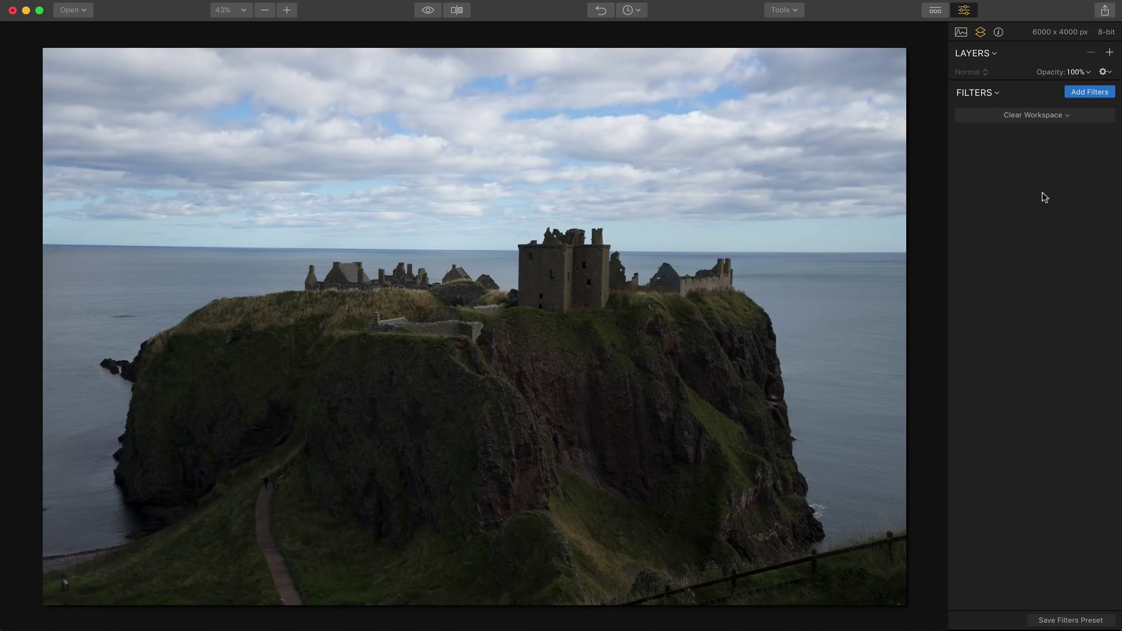
Add the Accent - AI Filter and Tone filters, then raise Accent Boost to 58.
{"action": "left_click", "coordinate": [1085, 90]}
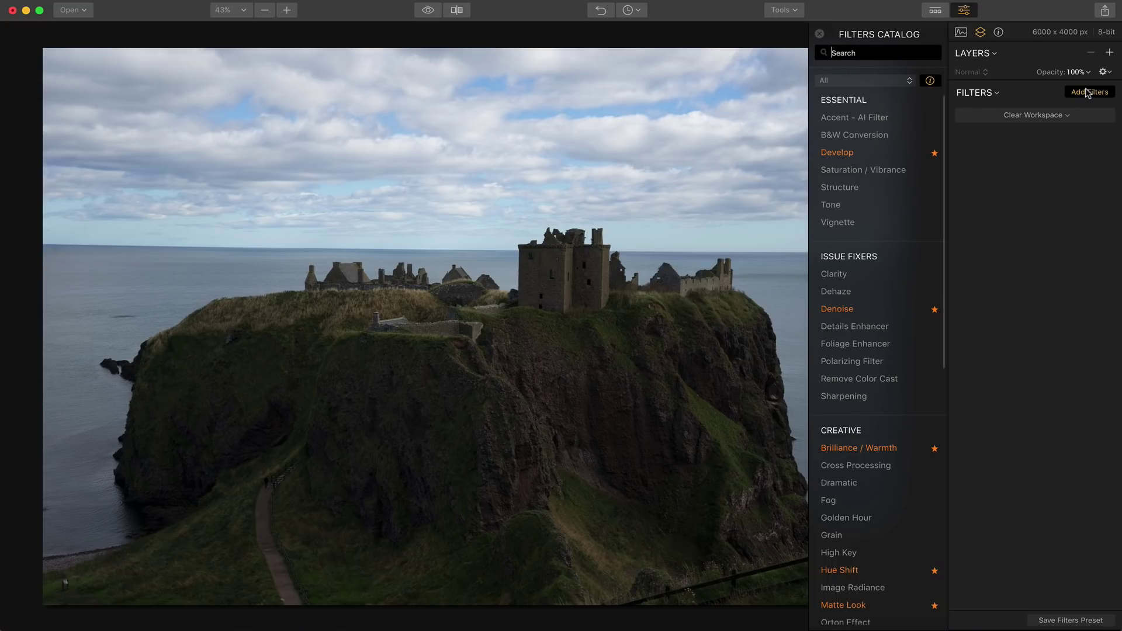
{"action": "left_click", "coordinate": [889, 117]}
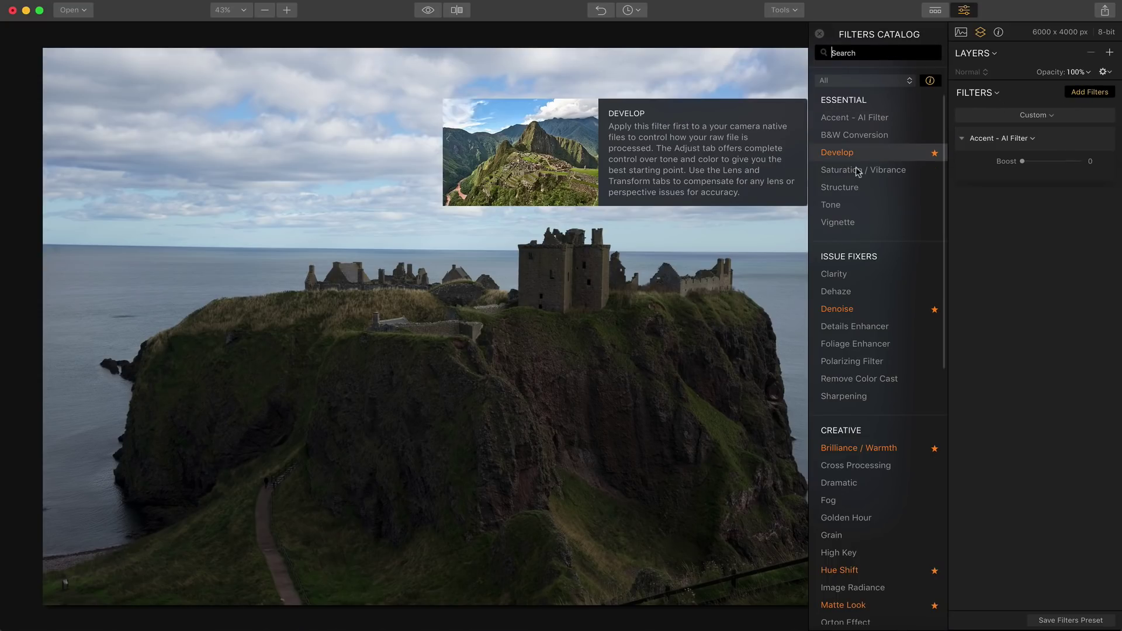
{"action": "left_click", "coordinate": [854, 204]}
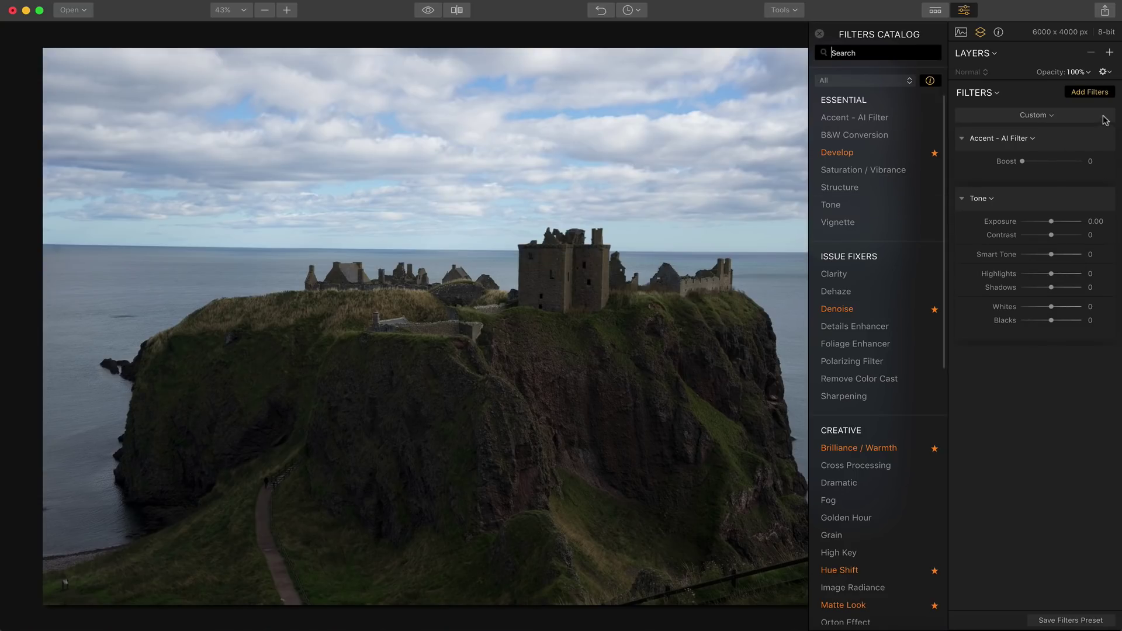
{"action": "left_click", "coordinate": [1094, 94]}
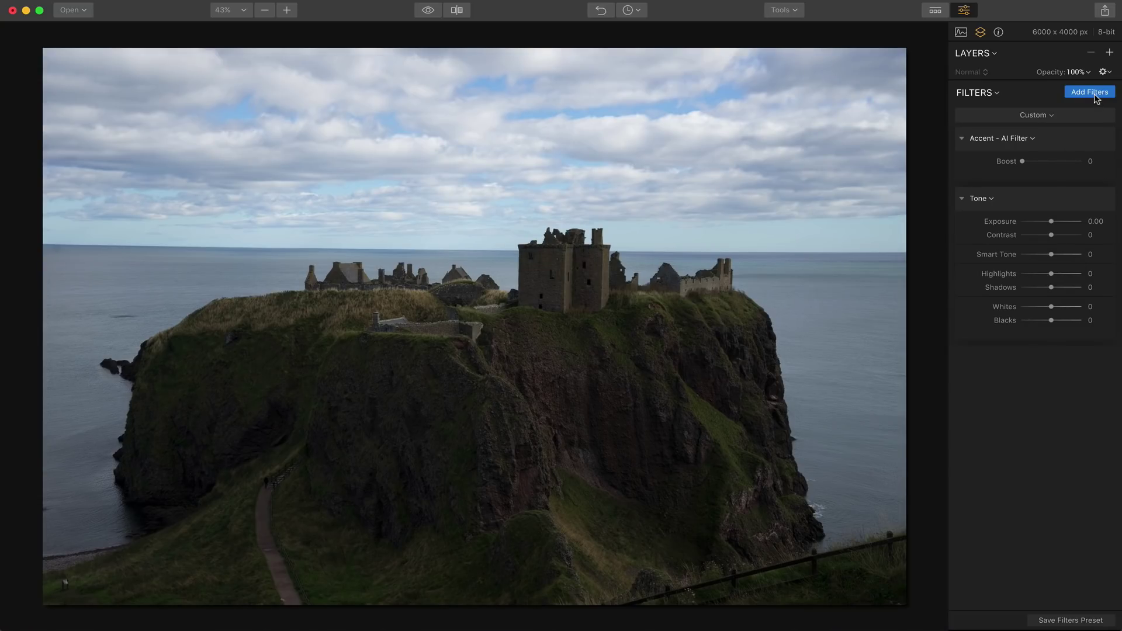
{"action": "left_click_drag", "start_coordinate": [1022, 163], "coordinate": [1055, 163]}
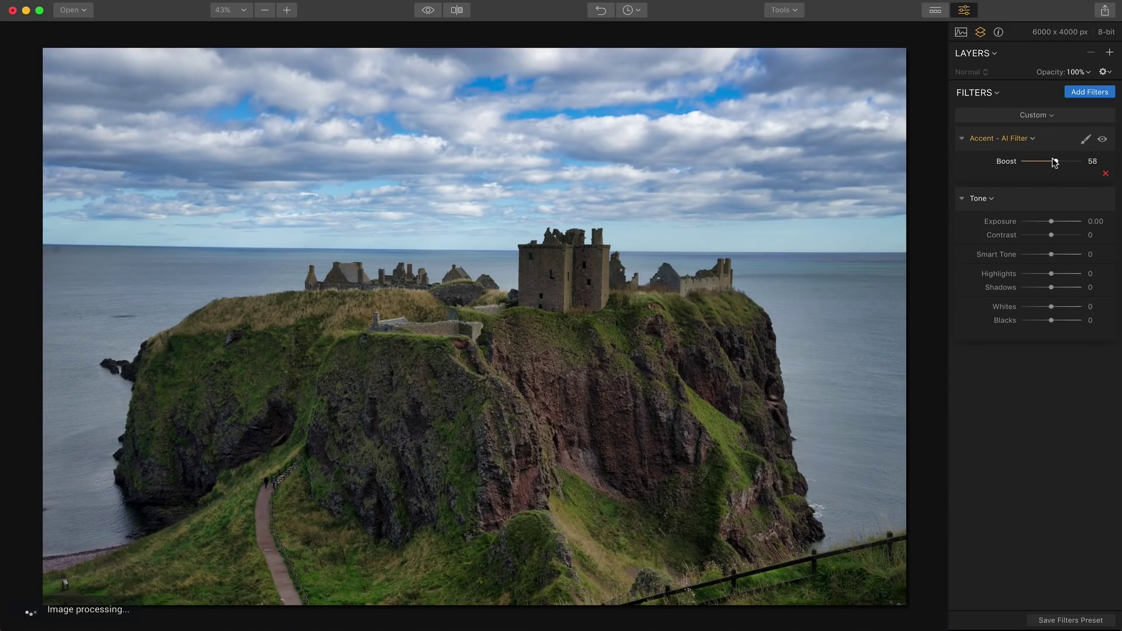
{"action": "left_click", "coordinate": [1100, 140]}
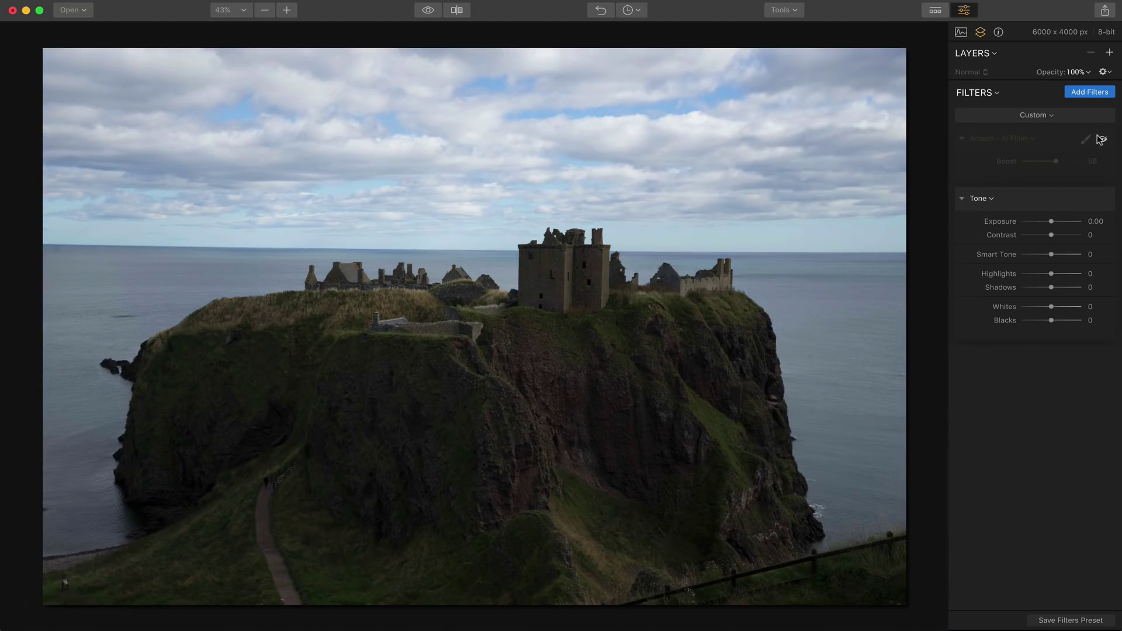
{"action": "left_click", "coordinate": [1101, 140]}
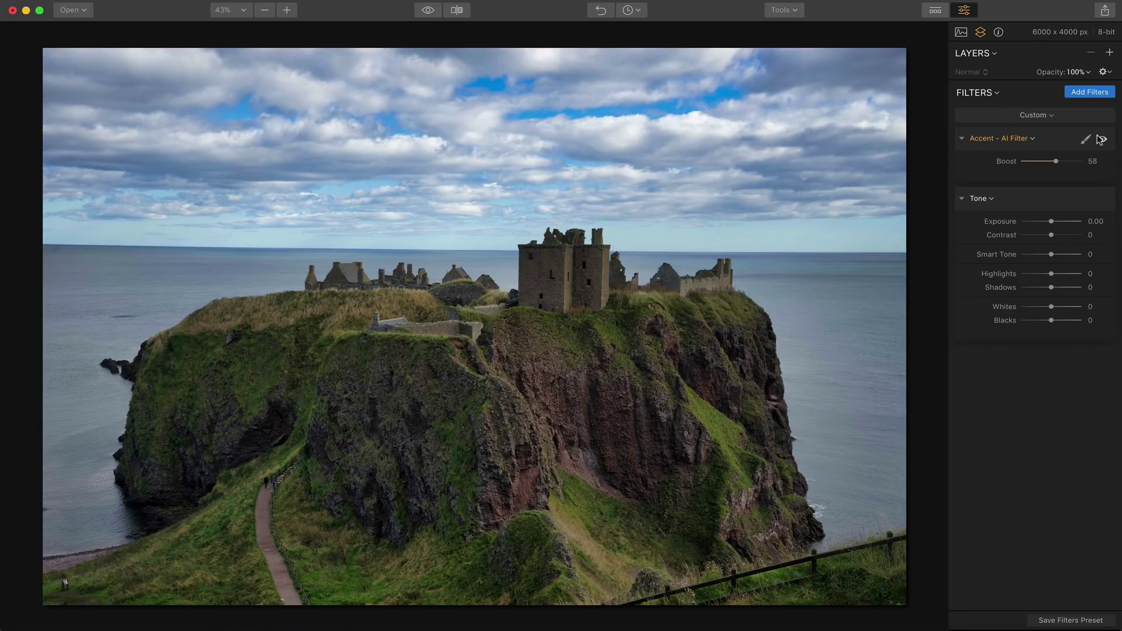
{"action": "left_click", "coordinate": [1100, 139]}
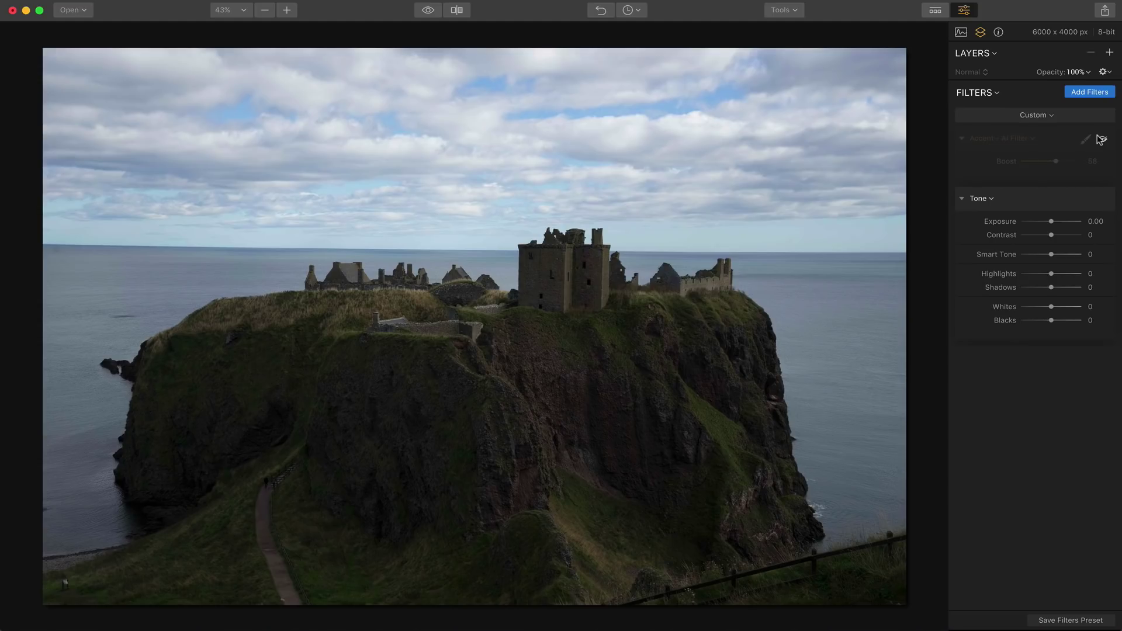
{"action": "left_click", "coordinate": [1100, 139]}
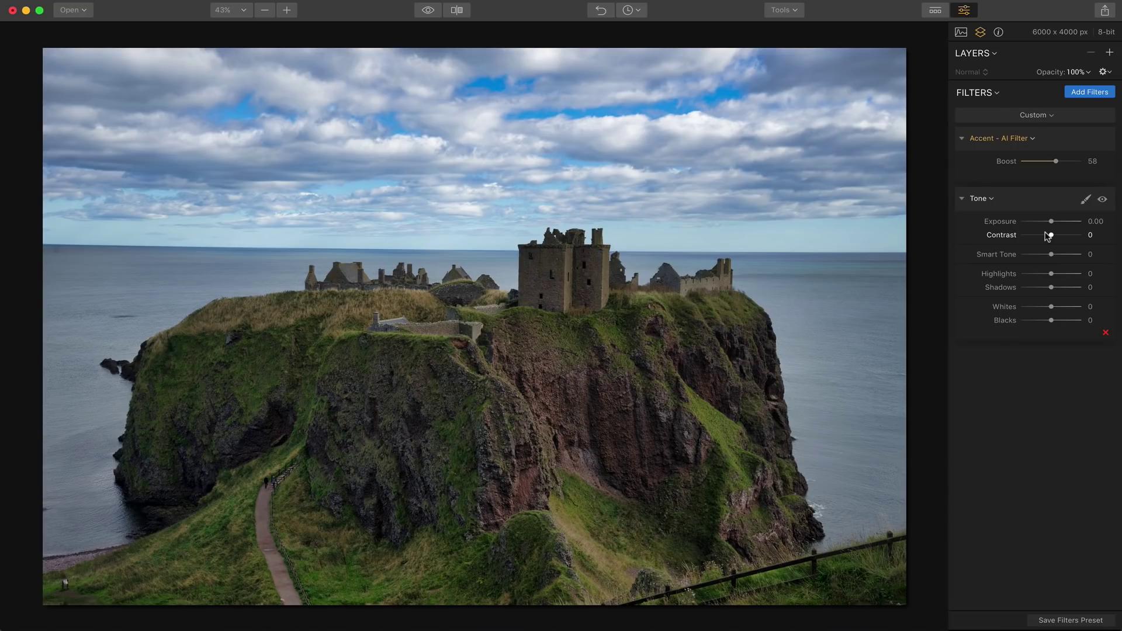
Set Tone Contrast to 34 and Smart Tone to 13, toggling Tone off and on to compare.
{"action": "left_click_drag", "start_coordinate": [1047, 235], "coordinate": [1058, 236]}
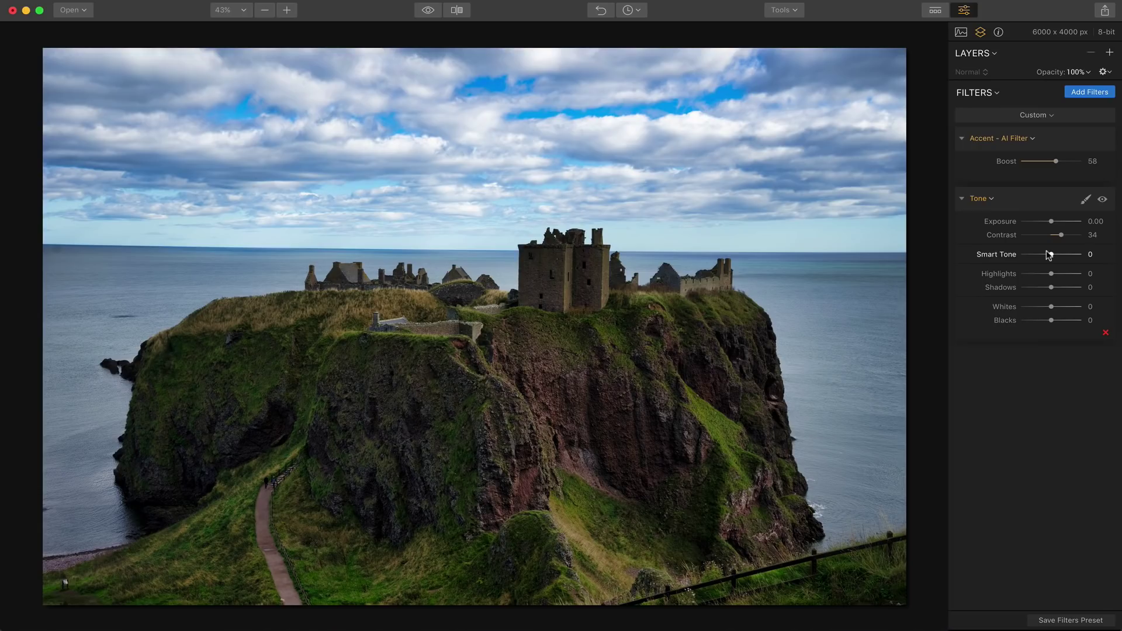
{"action": "left_click_drag", "start_coordinate": [1047, 252], "coordinate": [1052, 256]}
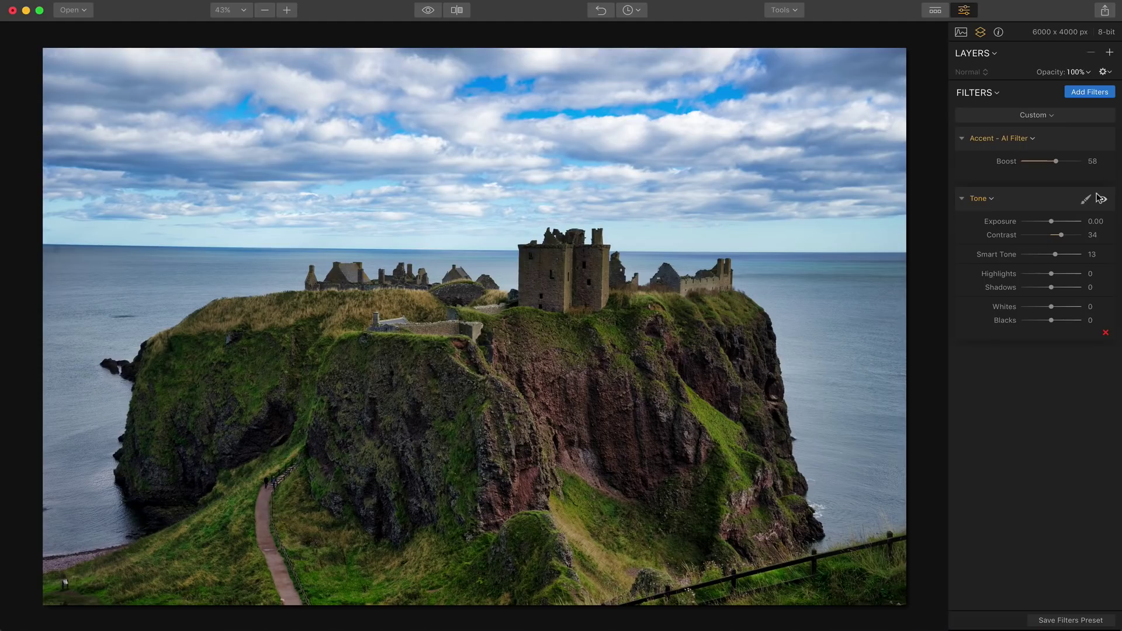
{"action": "left_click", "coordinate": [1101, 201]}
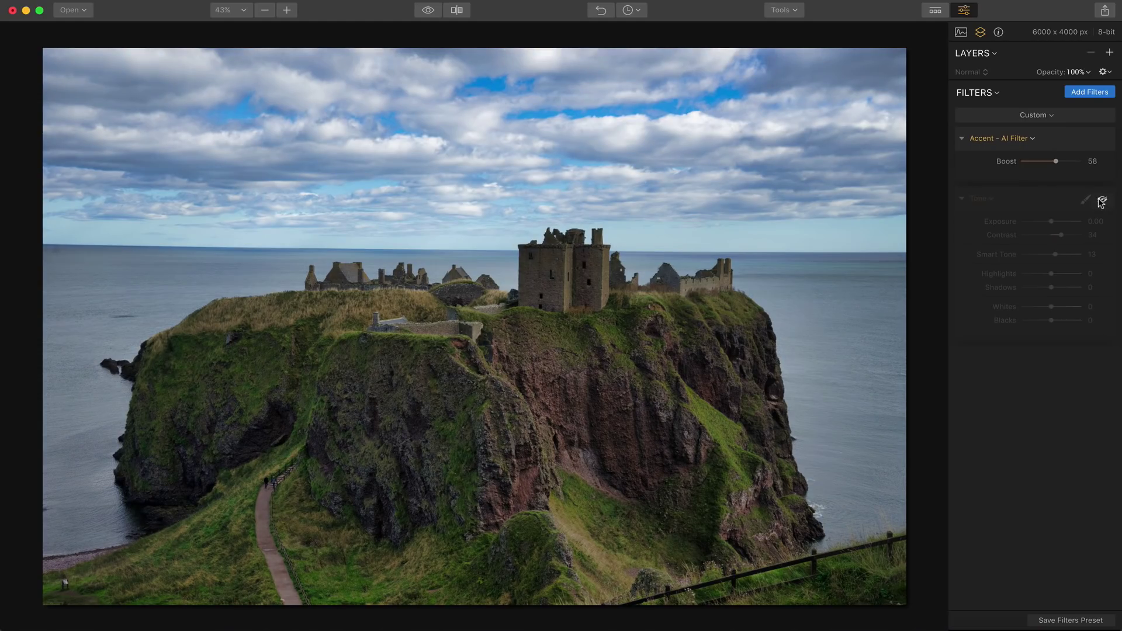
{"action": "left_click", "coordinate": [1101, 201]}
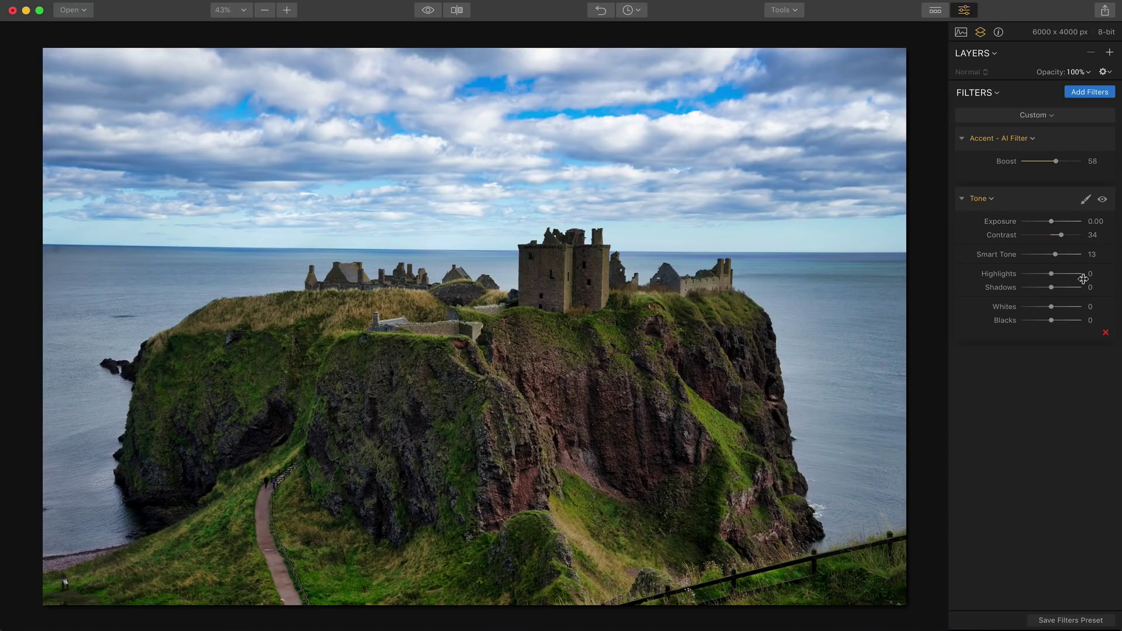
Compare against the original photo, then add the Denoise filter from the Filters Catalog.
{"action": "left_click", "coordinate": [428, 10]}
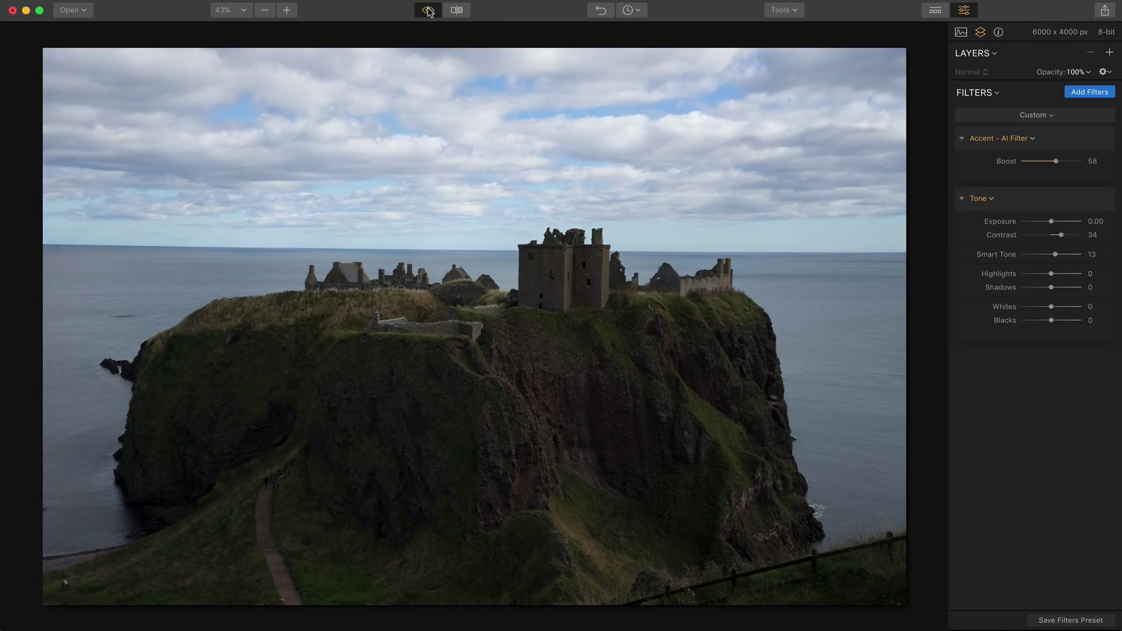
{"action": "left_click", "coordinate": [428, 10]}
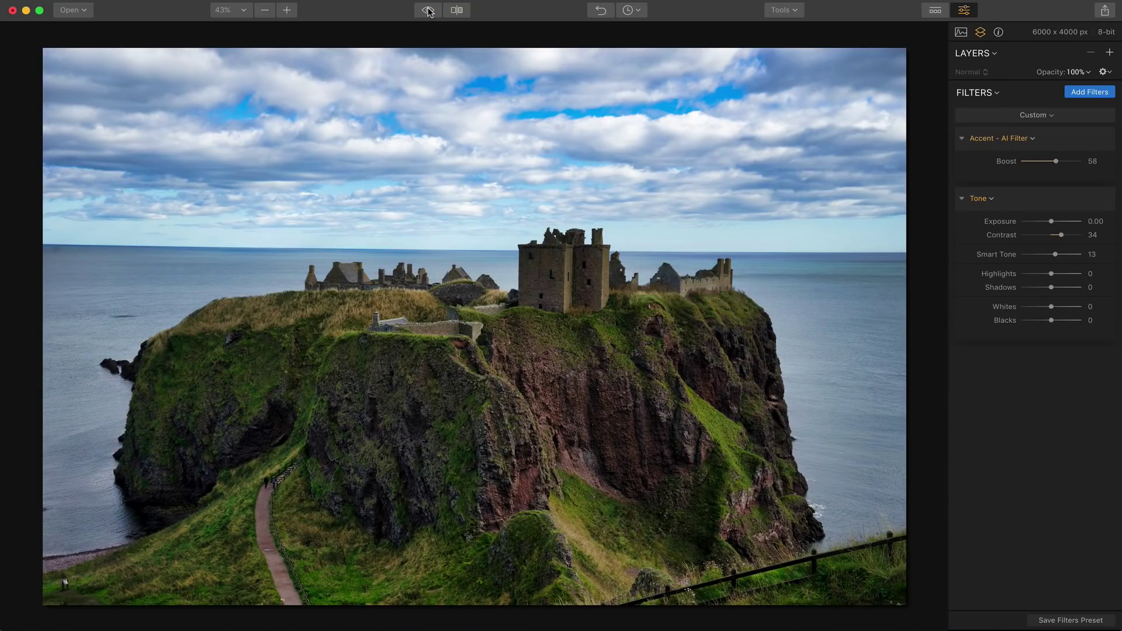
{"action": "left_click", "coordinate": [1079, 91]}
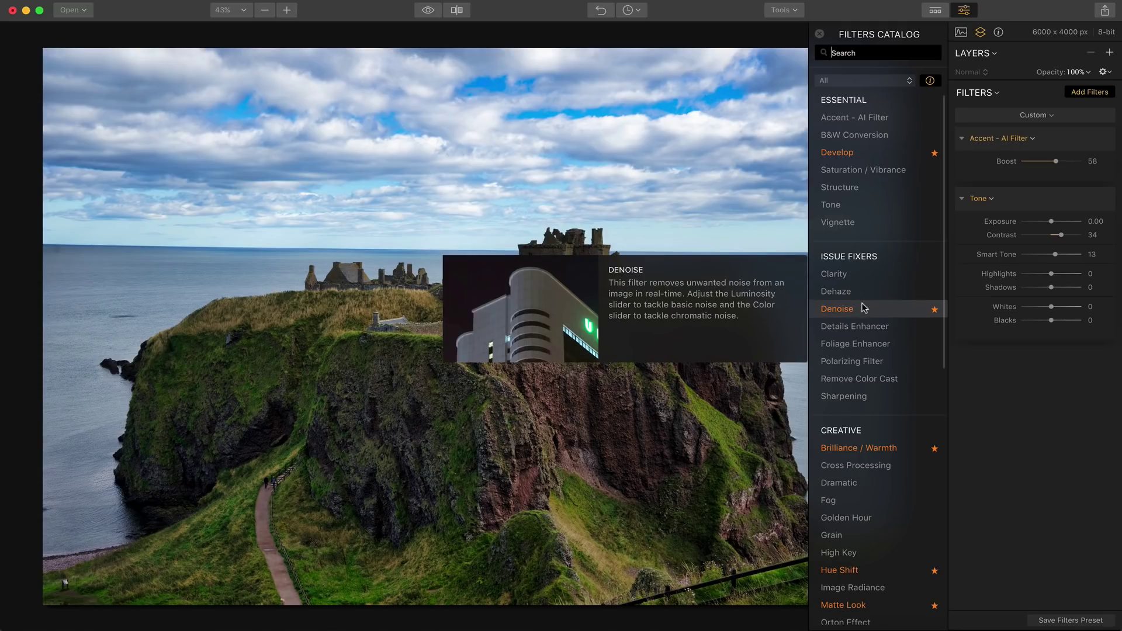
{"action": "left_click", "coordinate": [864, 308]}
{"action": "left_click", "coordinate": [1075, 92]}
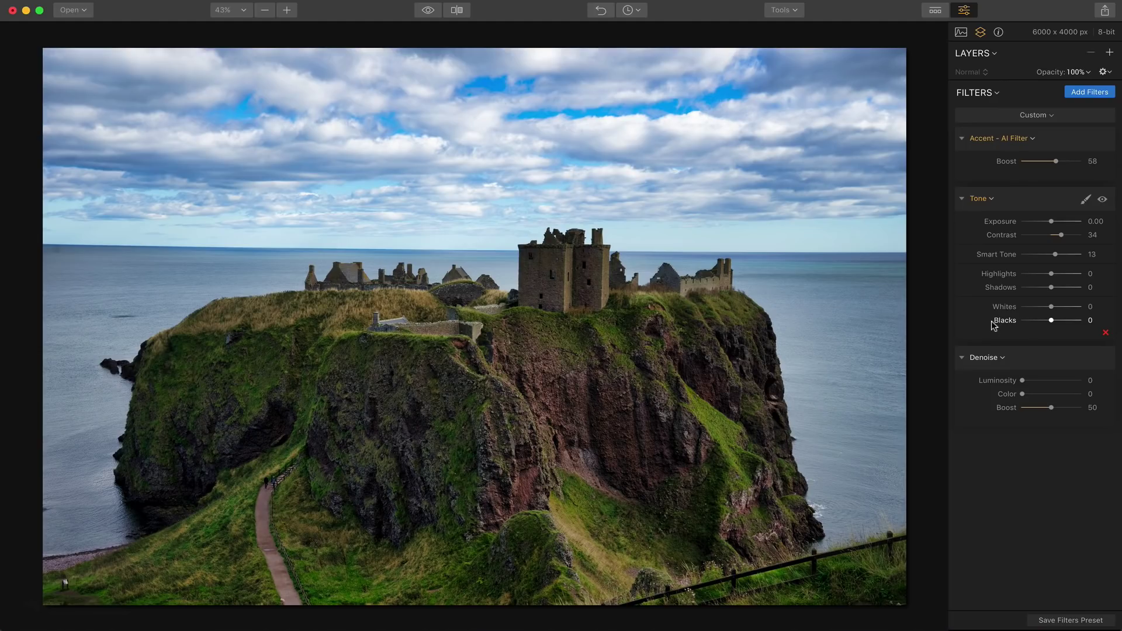
Reopen and close the Filters Catalog and the Tools menu without changes.
{"action": "left_click", "coordinate": [1084, 93]}
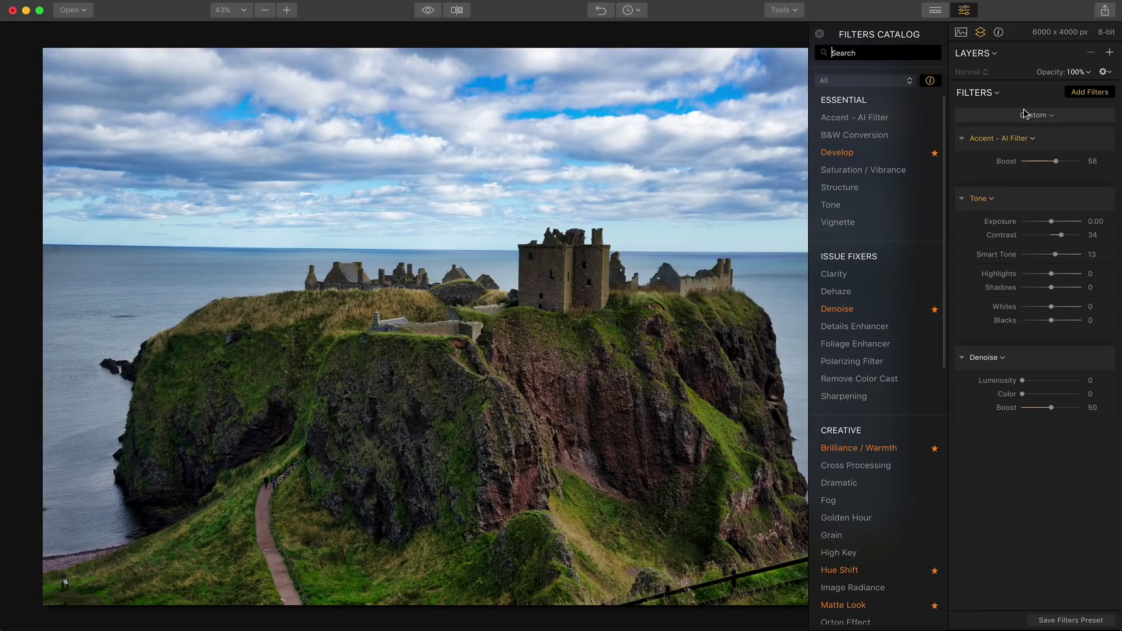
{"action": "left_click", "coordinate": [1089, 91]}
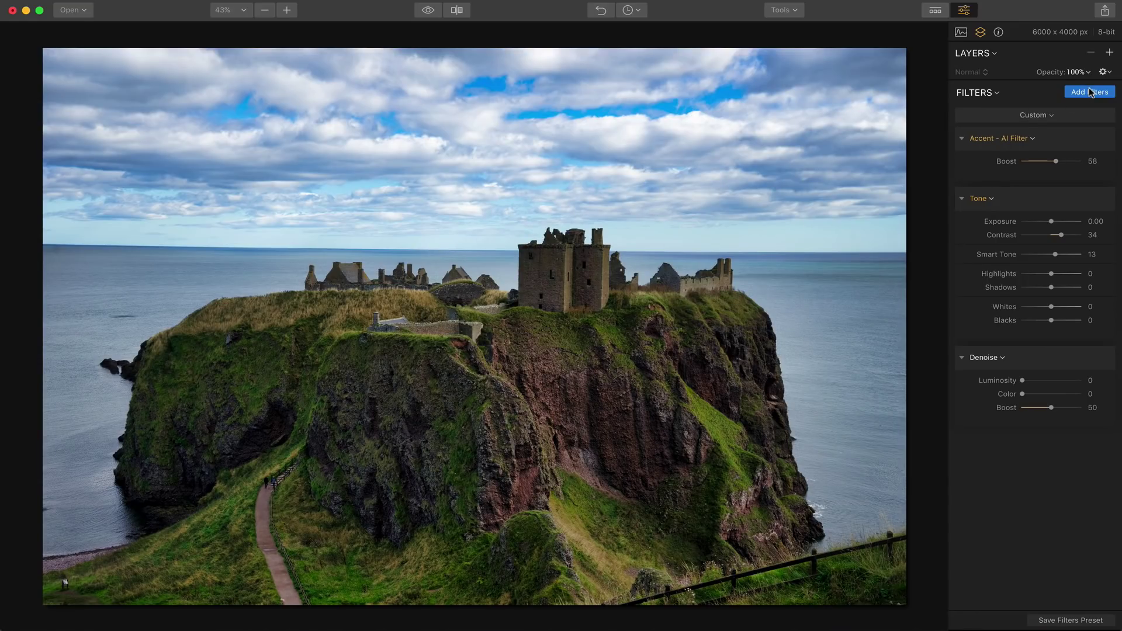
{"action": "left_click", "coordinate": [782, 12]}
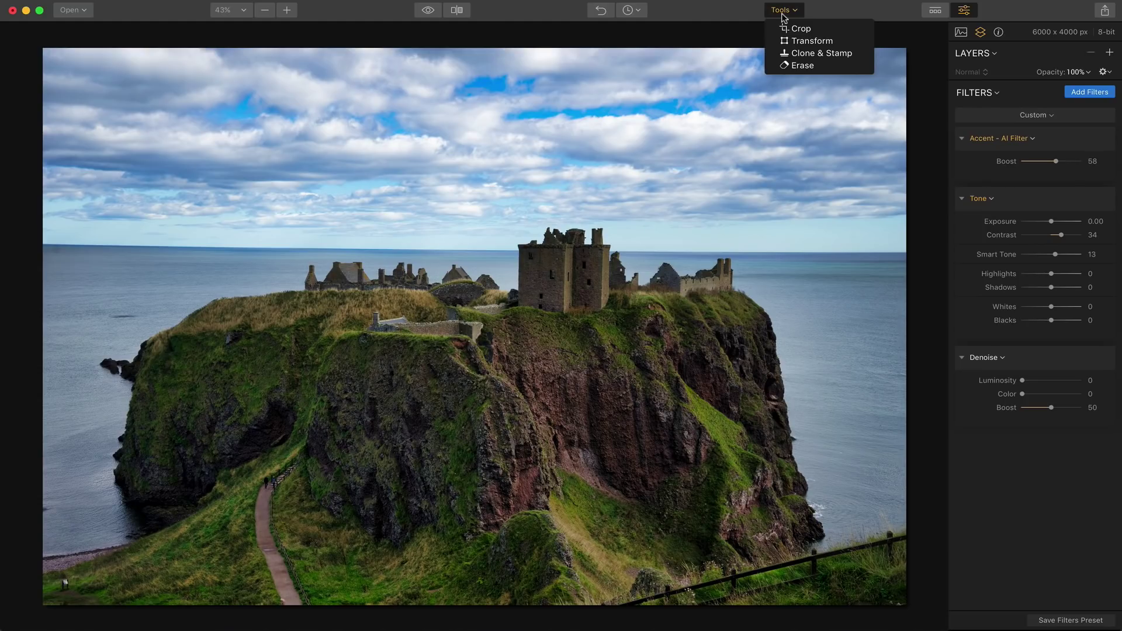
{"action": "left_click", "coordinate": [782, 11]}
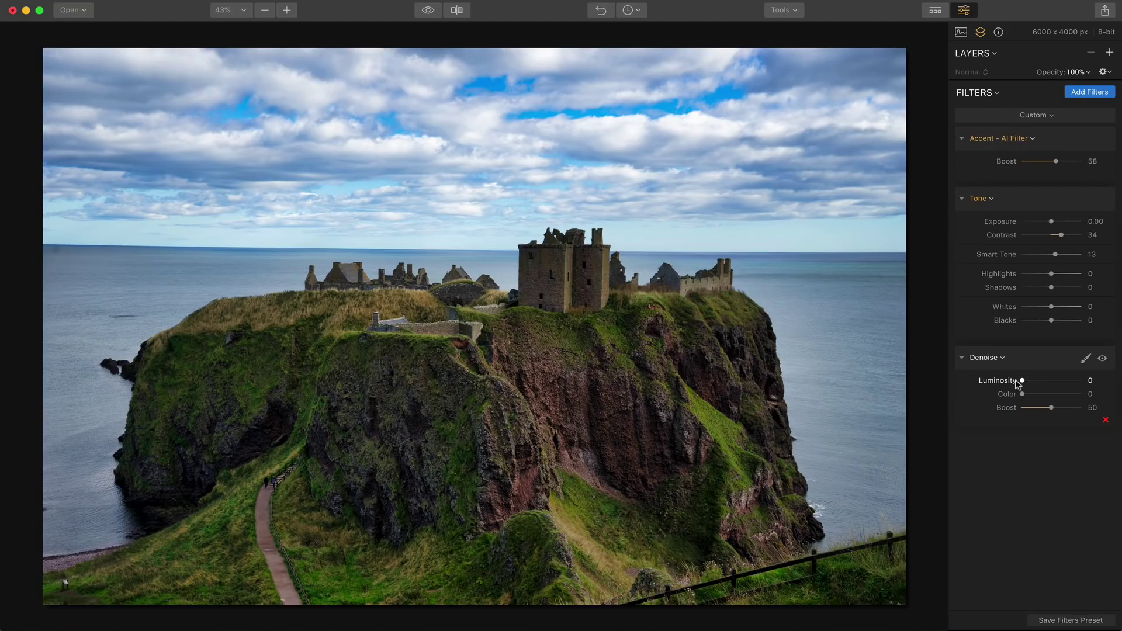
Set Denoise to Luminosity 45, Color 24, Boost 56, and brush its mask over the upper sky.
{"action": "mouse_move", "coordinate": [1022, 381]}
{"action": "left_mouse_down"}
{"action": "mouse_move", "coordinate": [1048, 381]}
{"action": "mouse_move", "coordinate": [1020, 393]}
{"action": "mouse_move", "coordinate": [1054, 408]}
{"action": "left_mouse_up"}
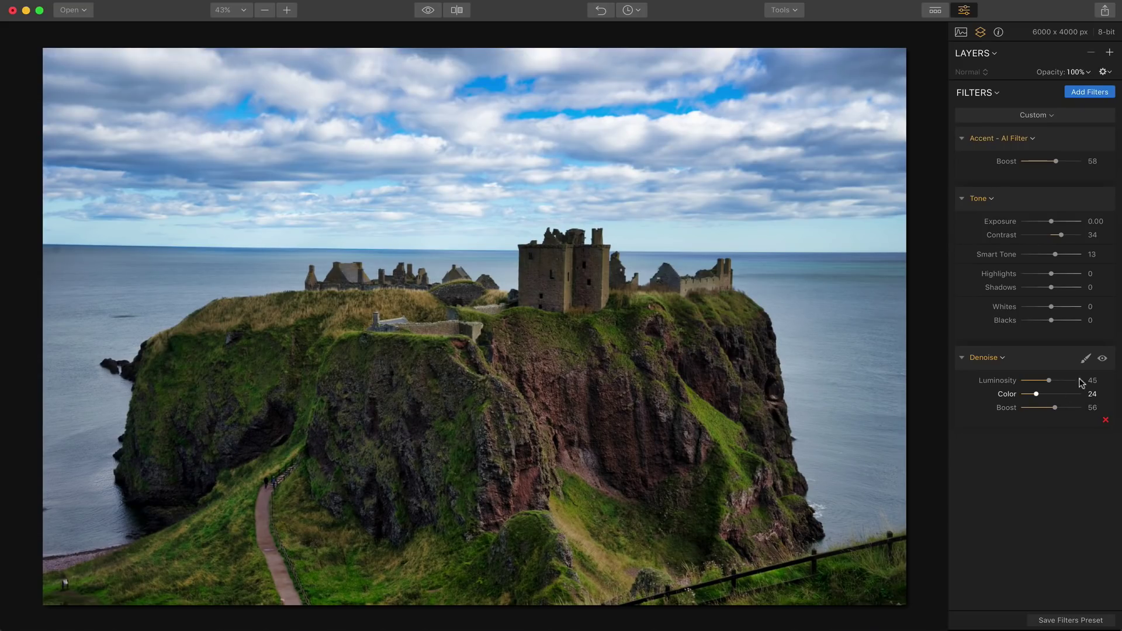
{"action": "left_click", "coordinate": [1085, 358]}
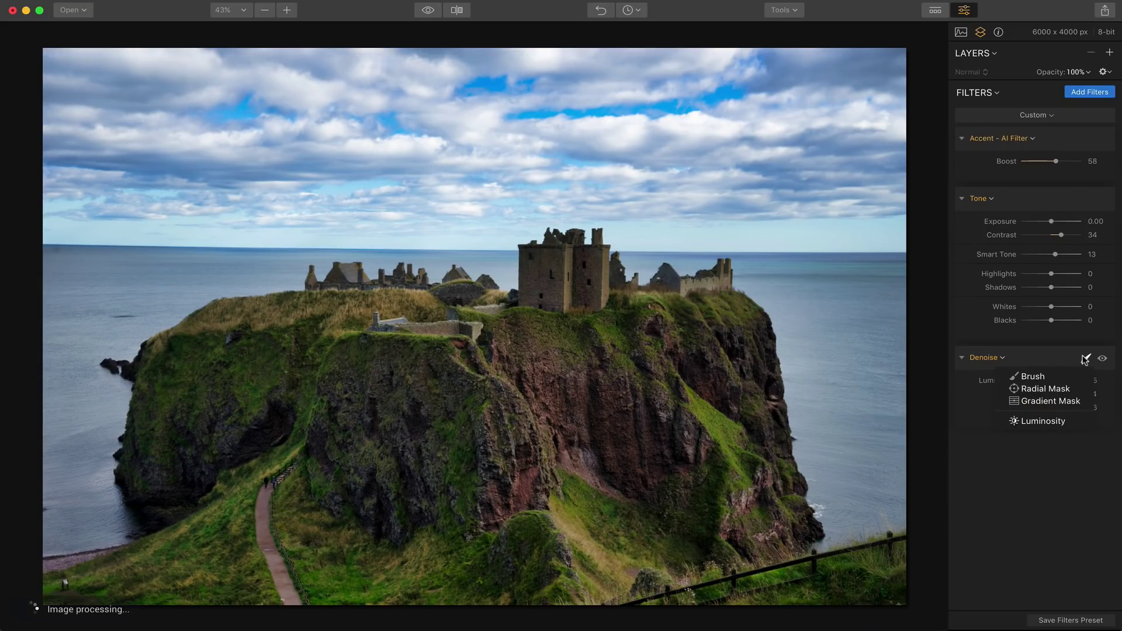
{"action": "left_click", "coordinate": [1054, 381]}
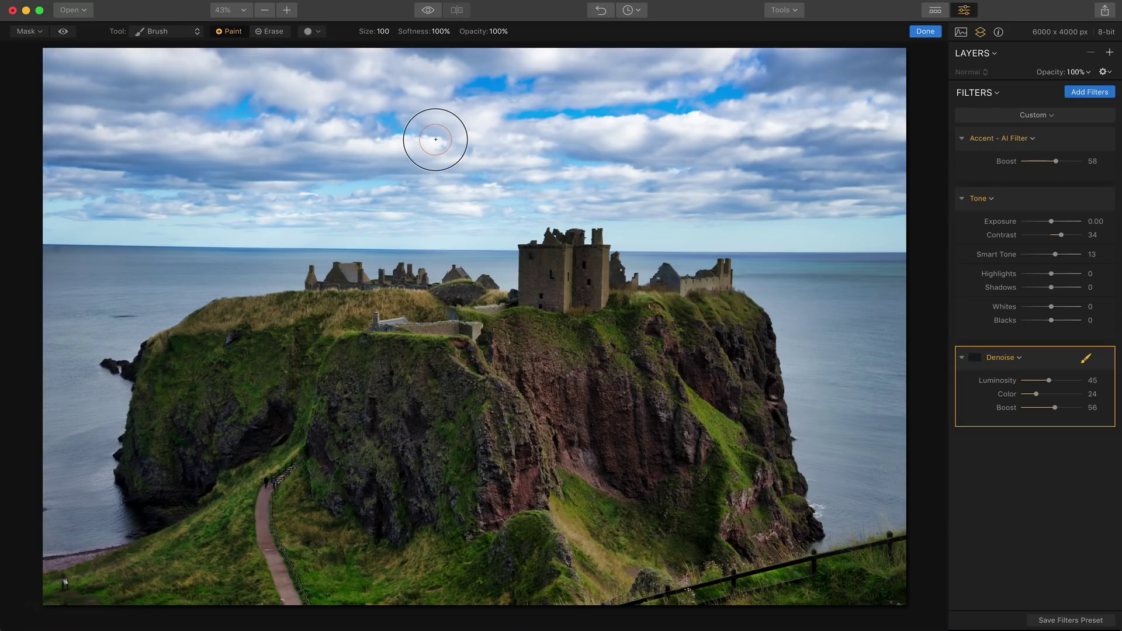
{"action": "key", "text": "bracketright"}
{"action": "key", "text": "bracketright"}
{"action": "key", "text": "bracketright"}
{"action": "key", "text": "bracketright"}
{"action": "key", "text": "bracketright"}
{"action": "key", "text": "bracketright"}
{"action": "key", "text": "bracketright"}
{"action": "key", "text": "bracketright"}
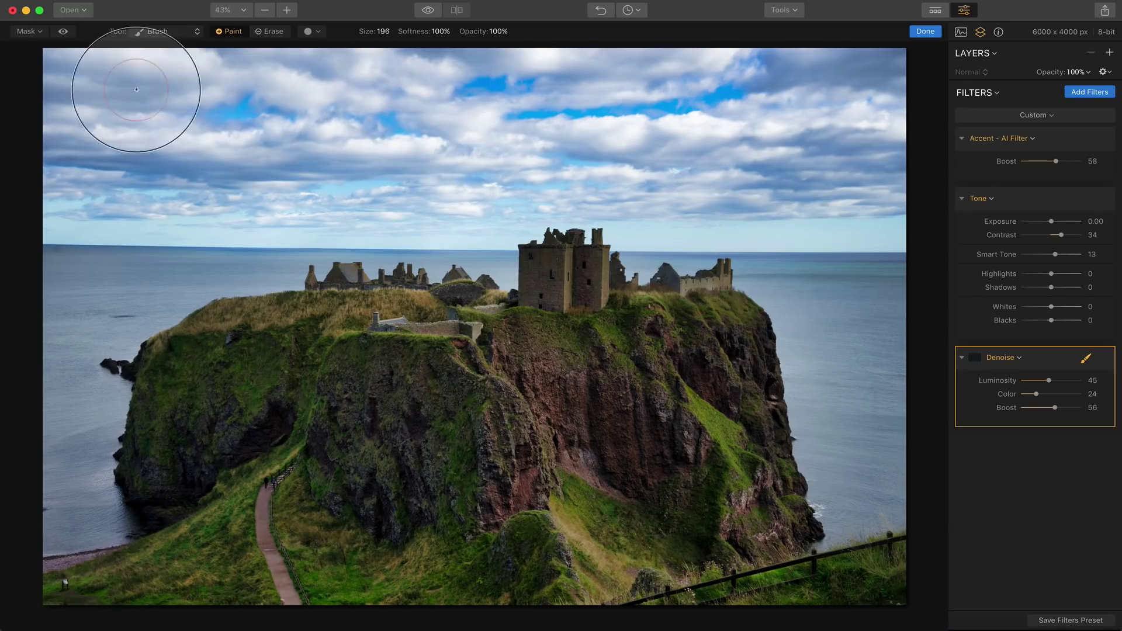
{"action": "mouse_move", "coordinate": [138, 87]}
{"action": "left_mouse_down"}
{"action": "mouse_move", "coordinate": [50, 87]}
{"action": "mouse_move", "coordinate": [146, 145]}
{"action": "left_mouse_up"}
{"action": "mouse_move", "coordinate": [377, 167]}
{"action": "left_mouse_down"}
{"action": "mouse_move", "coordinate": [479, 168]}
{"action": "mouse_move", "coordinate": [503, 120]}
{"action": "mouse_move", "coordinate": [793, 59]}
{"action": "mouse_move", "coordinate": [838, 91]}
{"action": "mouse_move", "coordinate": [677, 168]}
{"action": "mouse_move", "coordinate": [718, 177]}
{"action": "mouse_move", "coordinate": [905, 162]}
{"action": "mouse_move", "coordinate": [818, 199]}
{"action": "mouse_move", "coordinate": [869, 150]}
{"action": "mouse_move", "coordinate": [345, 98]}
{"action": "left_mouse_up"}
{"action": "left_click", "coordinate": [62, 32]}
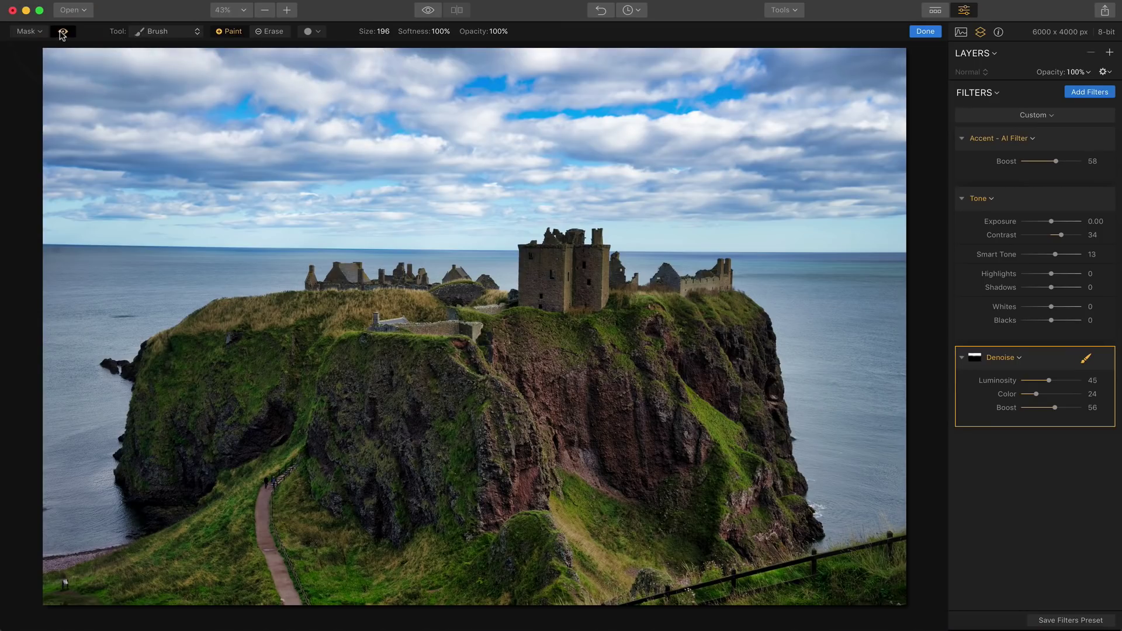
{"action": "left_click", "coordinate": [62, 32]}
{"action": "left_click", "coordinate": [925, 31]}
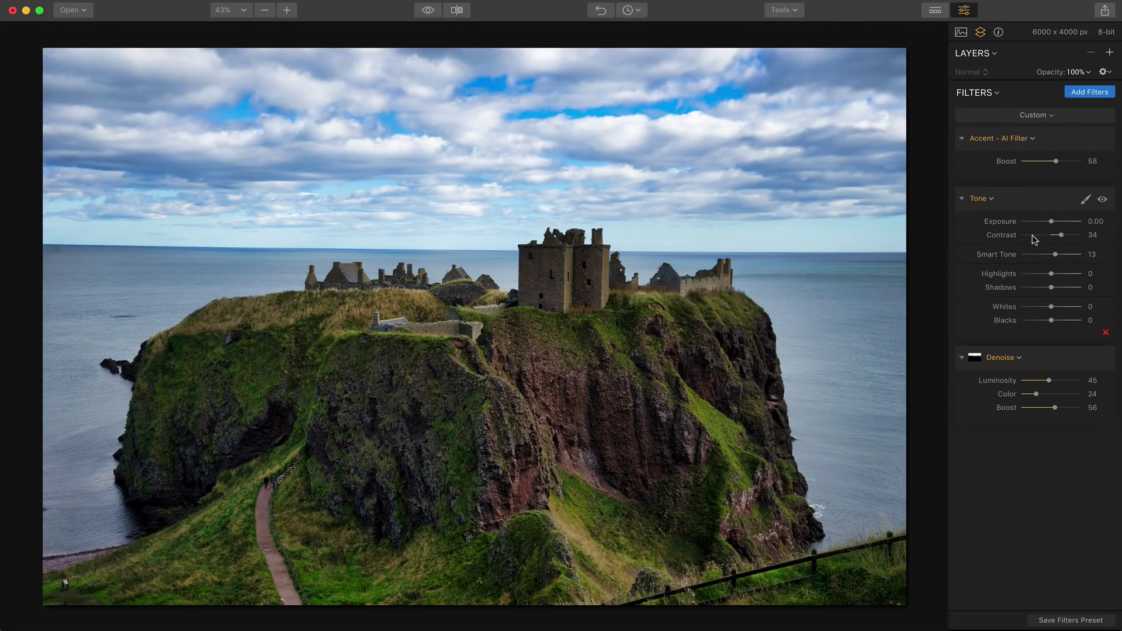
{"action": "left_click", "coordinate": [421, 10]}
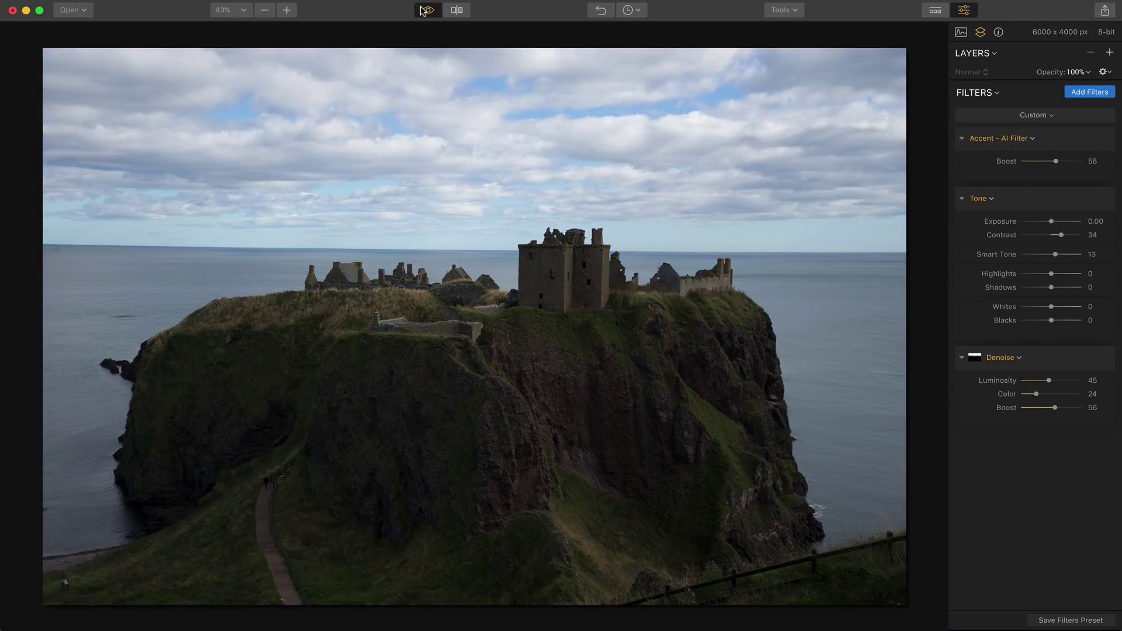
{"action": "left_click", "coordinate": [421, 10]}
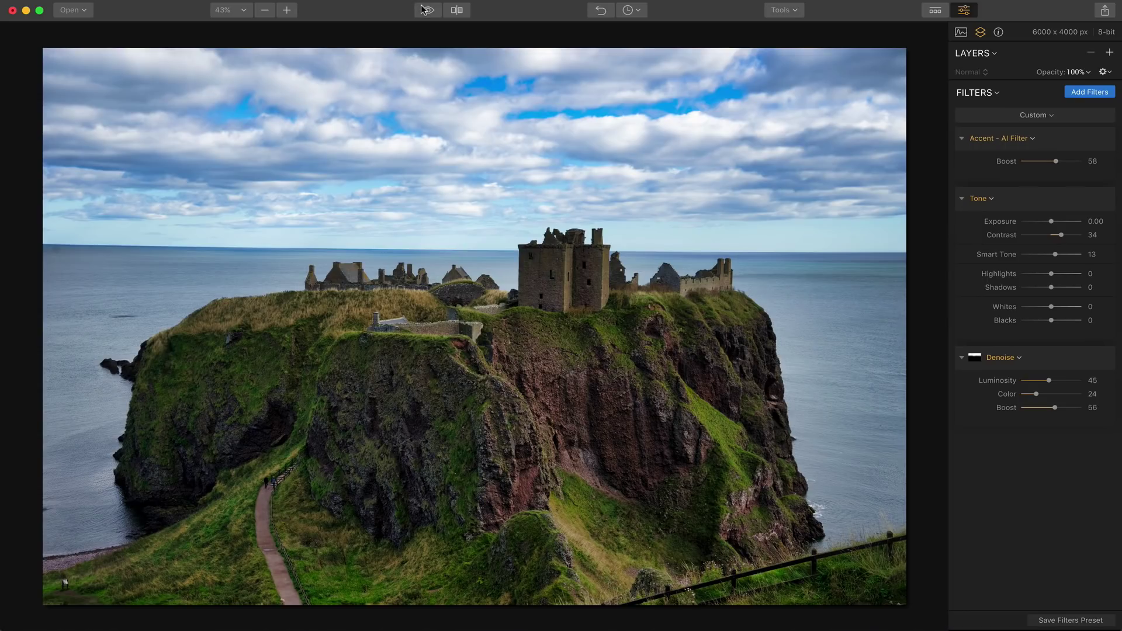
{"action": "left_click", "coordinate": [425, 10]}
{"action": "left_click", "coordinate": [425, 10]}
Open the Tools menu and close it without choosing a tool.
{"action": "left_click", "coordinate": [786, 11]}
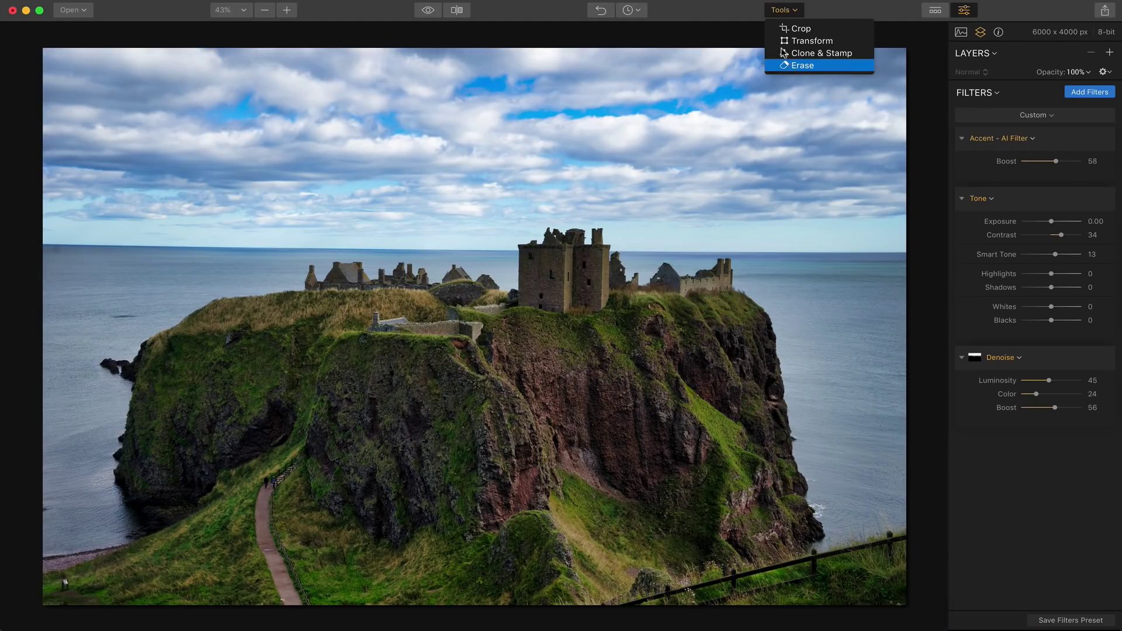
{"action": "left_click", "coordinate": [779, 11]}
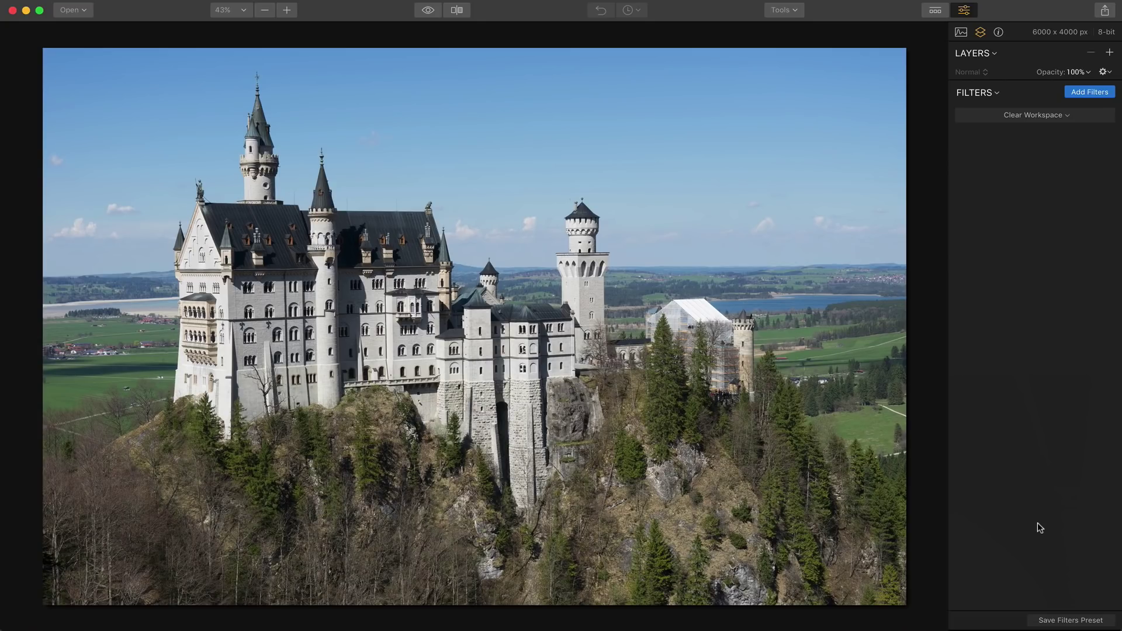
Add B&W Conversion, Texture Overlay, LUT Mapping and Soft Focus filters from the catalog.
{"action": "left_click", "coordinate": [1080, 95]}
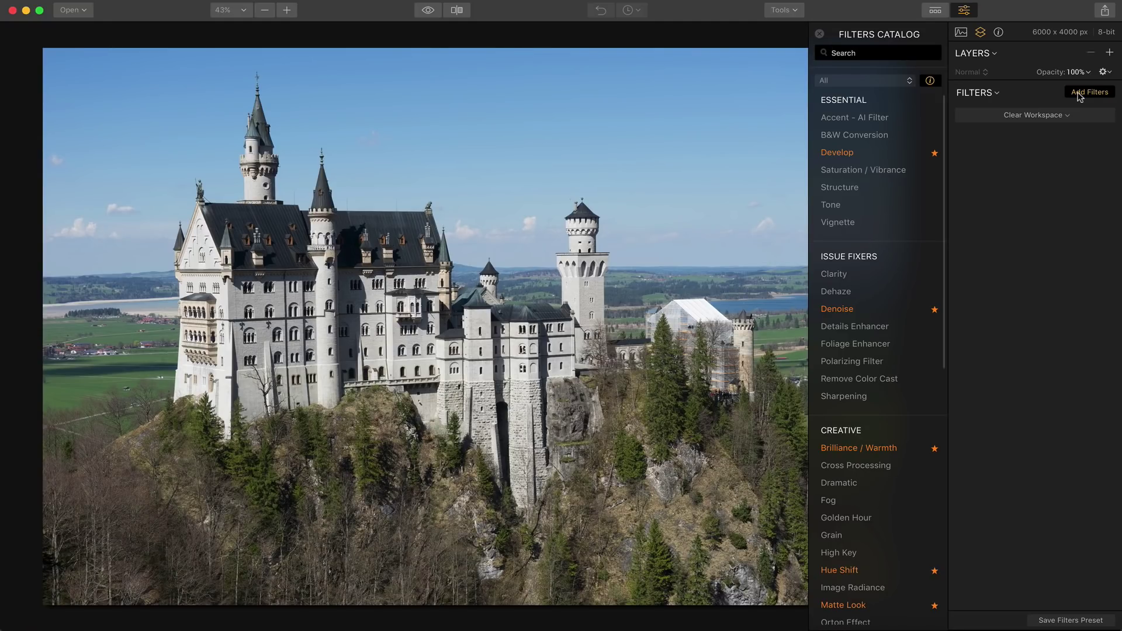
{"action": "left_click", "coordinate": [886, 135]}
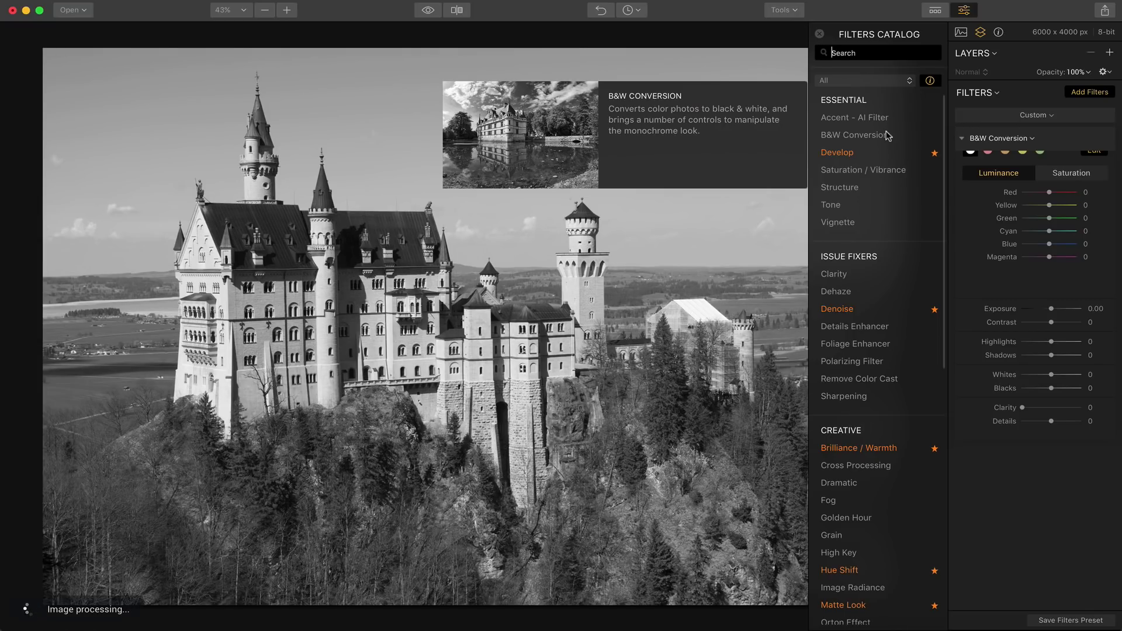
{"action": "scroll", "coordinate": [865, 304], "scroll_direction": "down", "scroll_amount": 10}
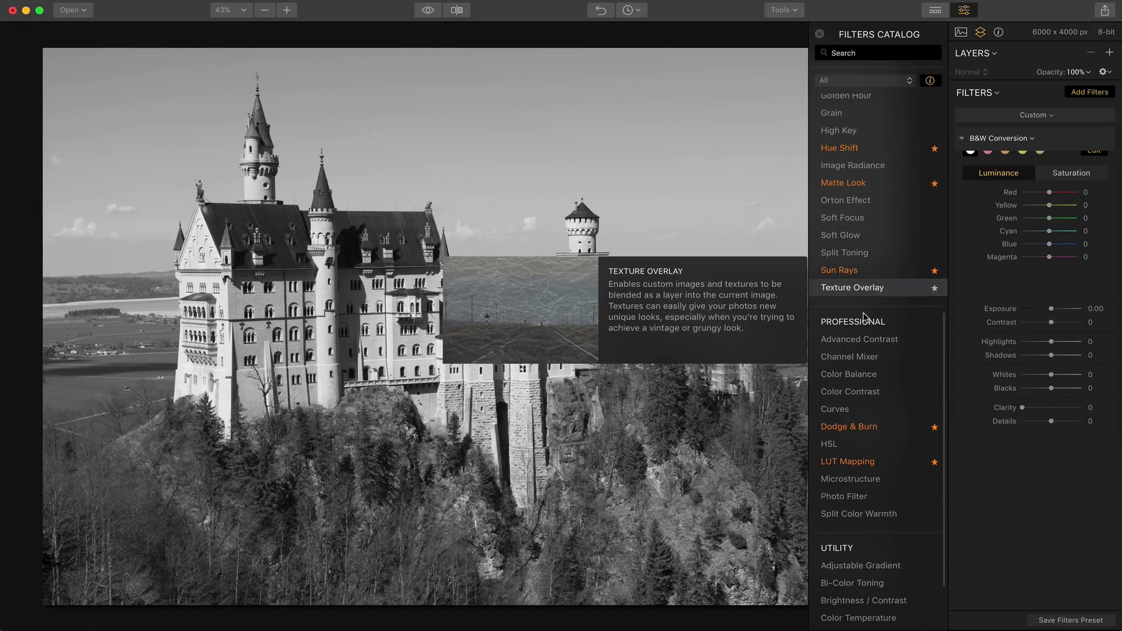
{"action": "scroll", "coordinate": [867, 403], "scroll_direction": "down", "scroll_amount": 1}
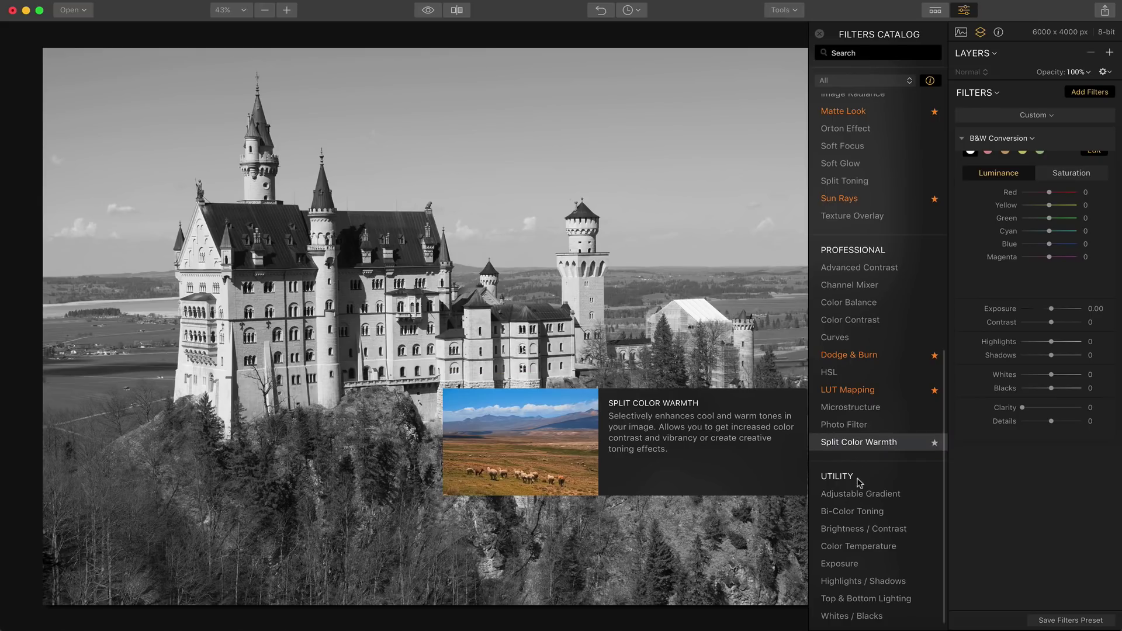
{"action": "scroll", "coordinate": [870, 371], "scroll_direction": "up", "scroll_amount": 3}
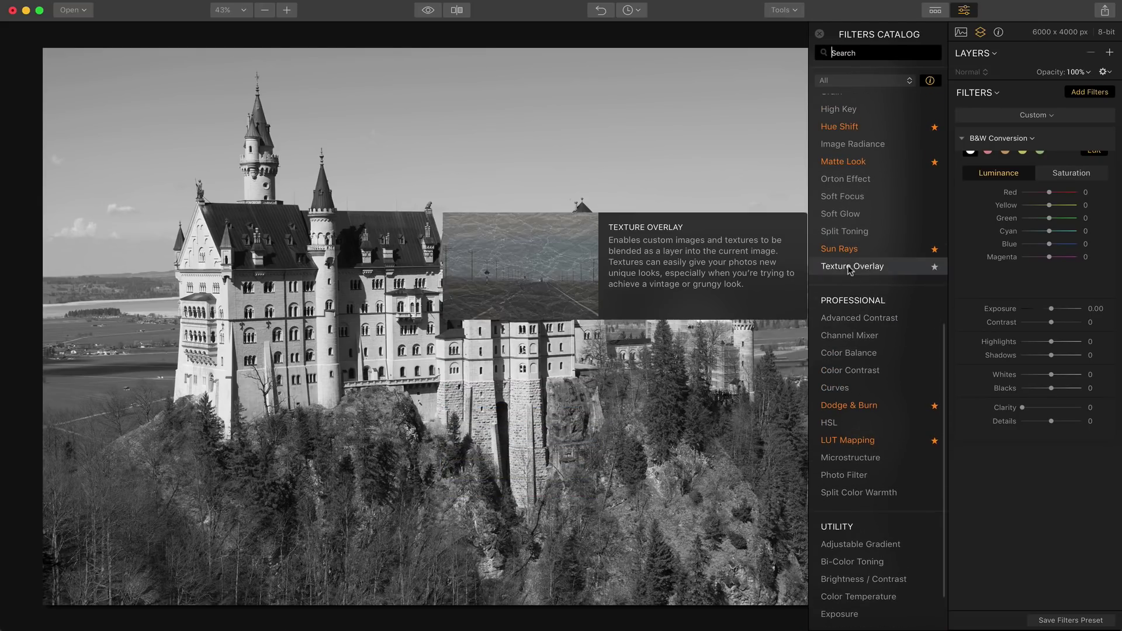
{"action": "left_click", "coordinate": [850, 268]}
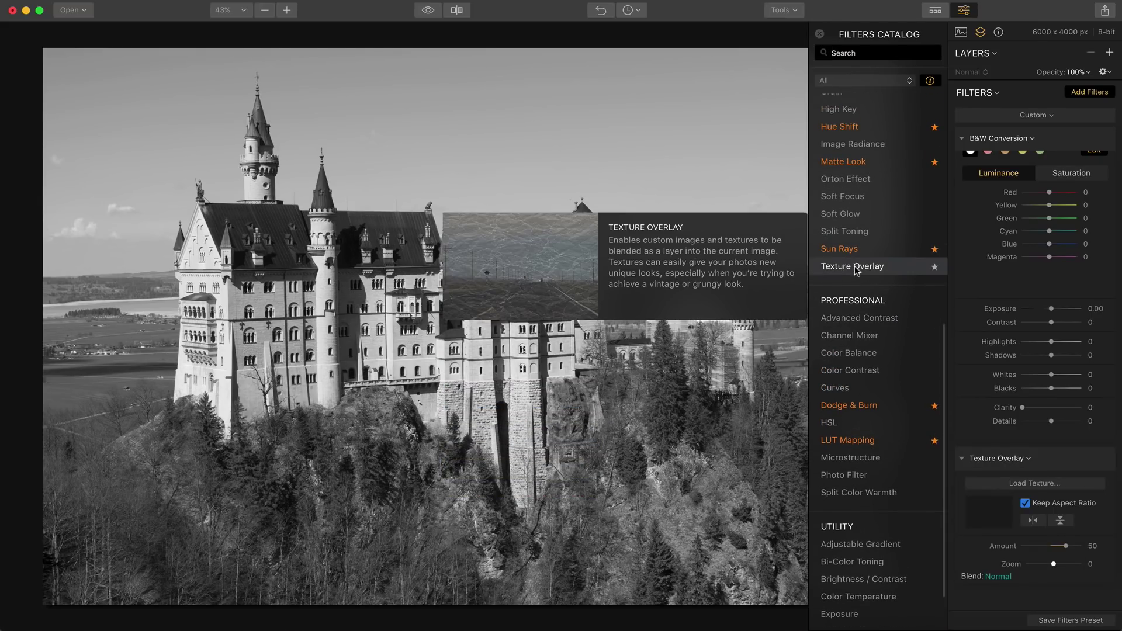
{"action": "scroll", "coordinate": [853, 281], "scroll_direction": "up", "scroll_amount": 2}
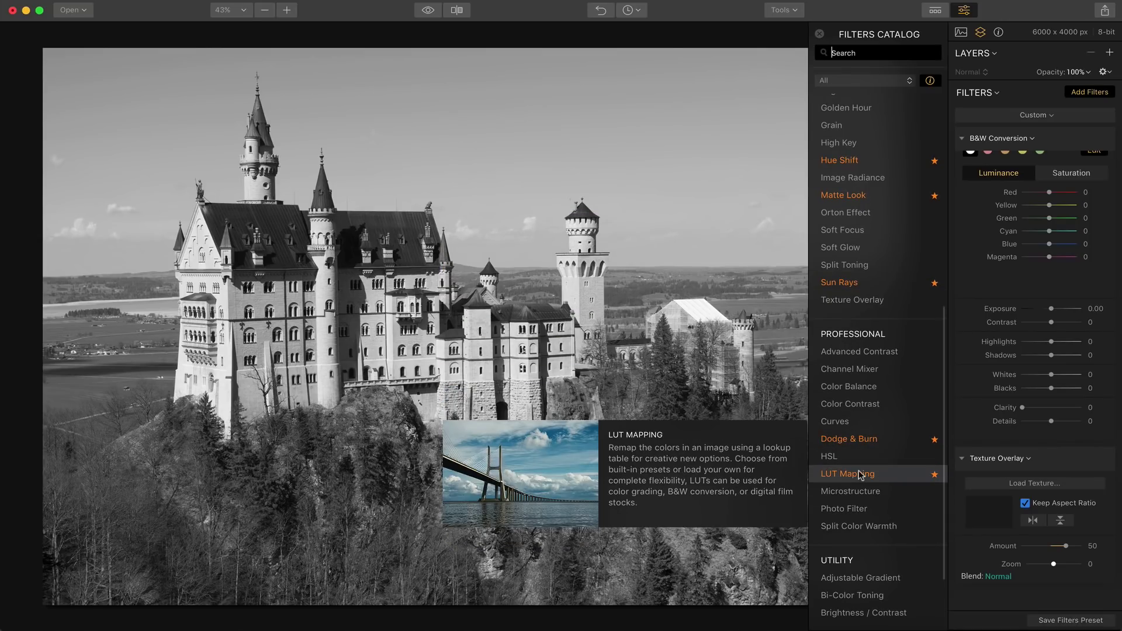
{"action": "left_click", "coordinate": [859, 474]}
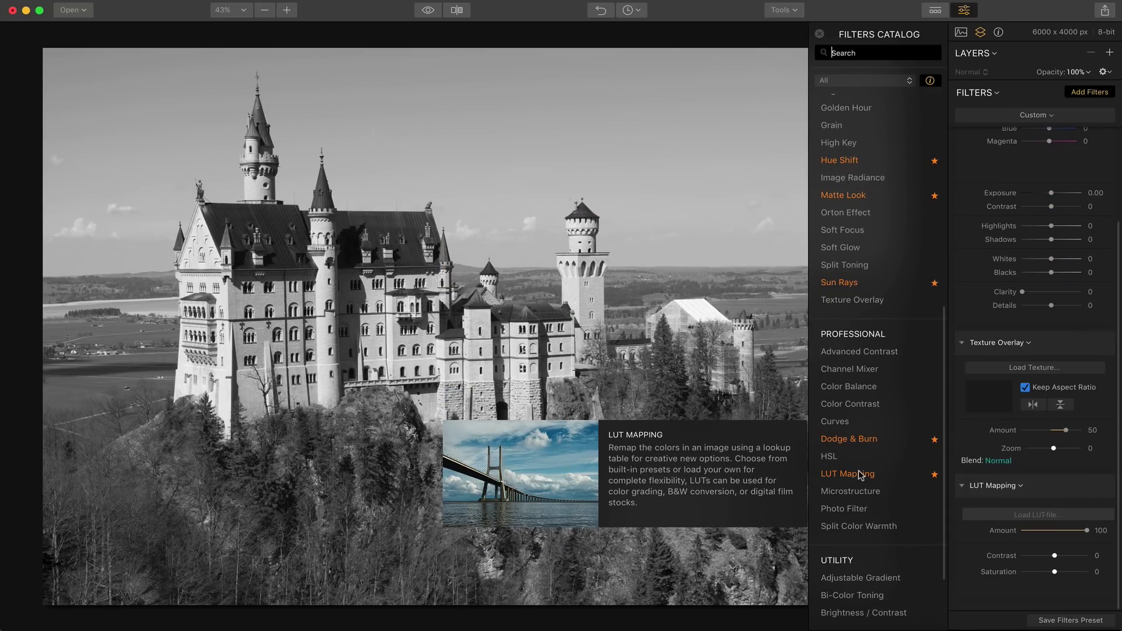
{"action": "scroll", "coordinate": [865, 351], "scroll_direction": "up", "scroll_amount": 2}
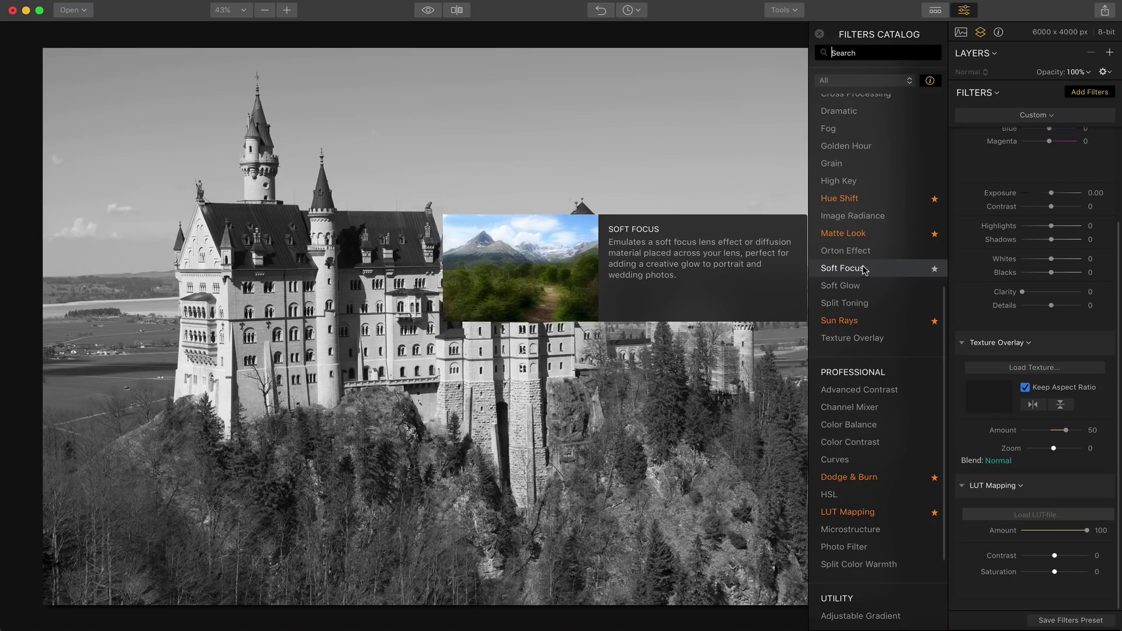
{"action": "left_click", "coordinate": [863, 269]}
{"action": "left_click", "coordinate": [819, 34]}
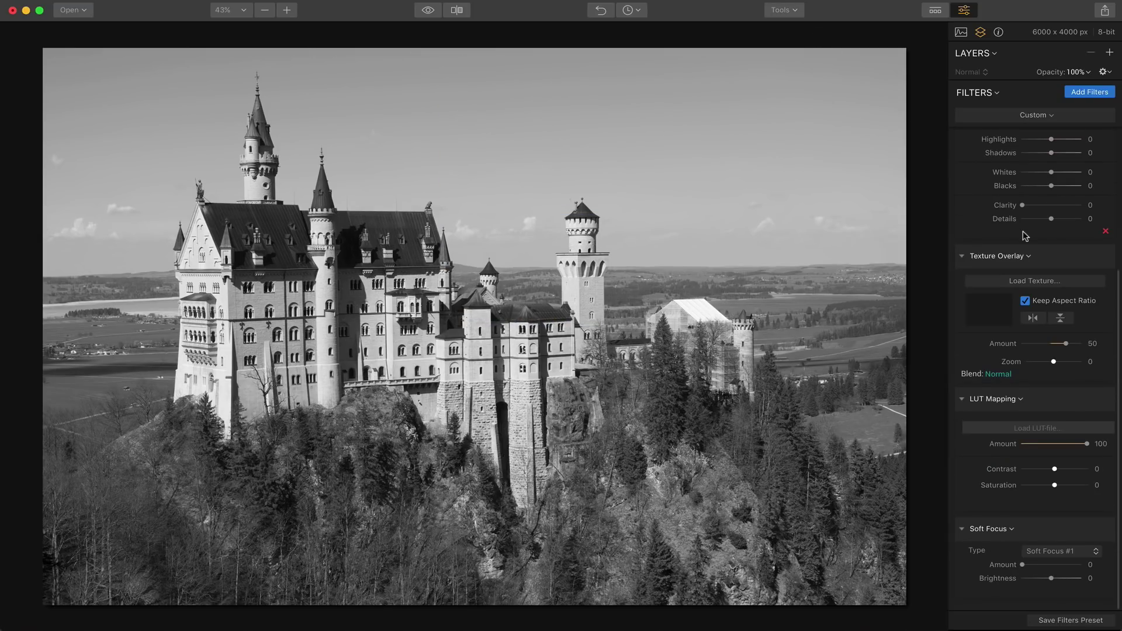
Collapse the B&W colour sliders and set Contrast 40, Highlights -61 and Clarity 51.
{"action": "scroll", "coordinate": [1065, 193], "scroll_direction": "up", "scroll_amount": 6}
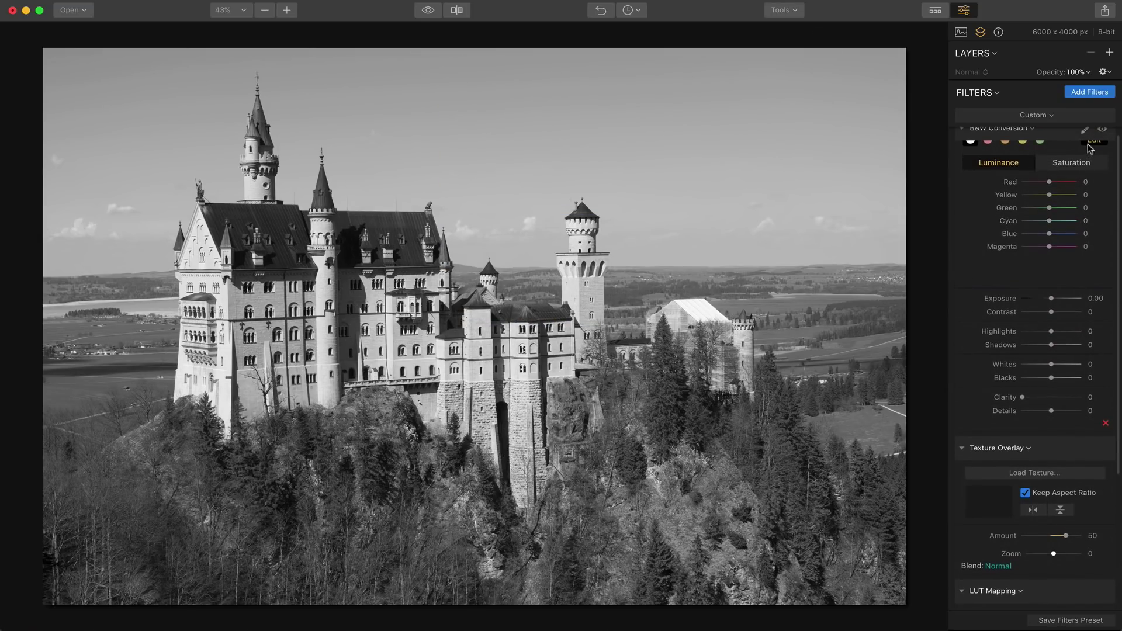
{"action": "left_click", "coordinate": [1089, 145]}
{"action": "scroll", "coordinate": [1057, 201], "scroll_direction": "up", "scroll_amount": 1}
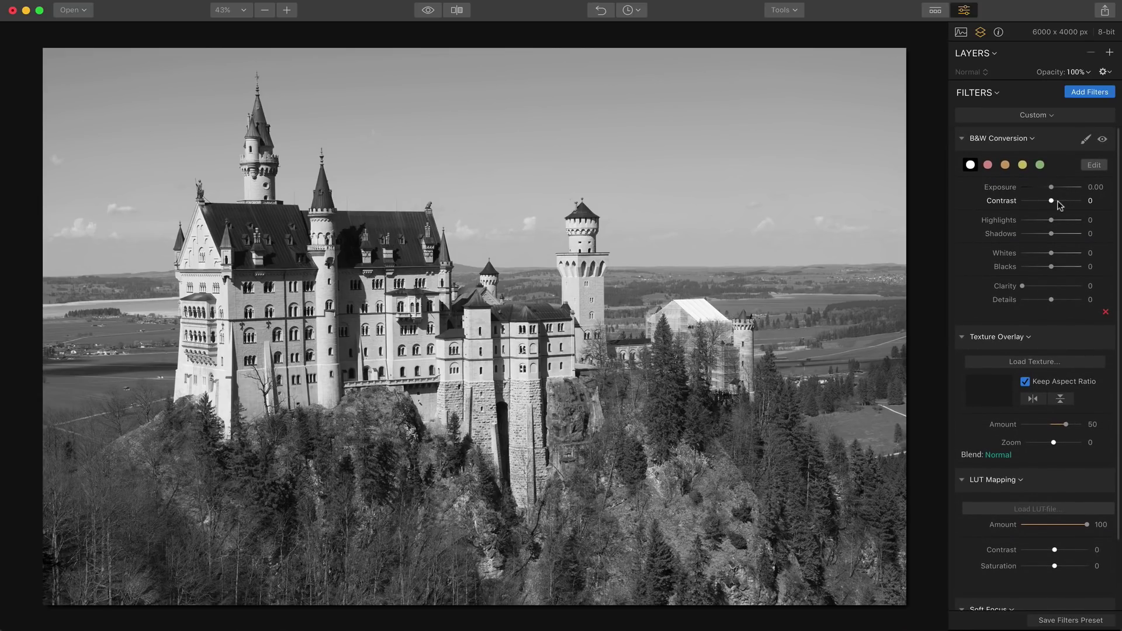
{"action": "left_click_drag", "start_coordinate": [1051, 201], "coordinate": [1062, 201]}
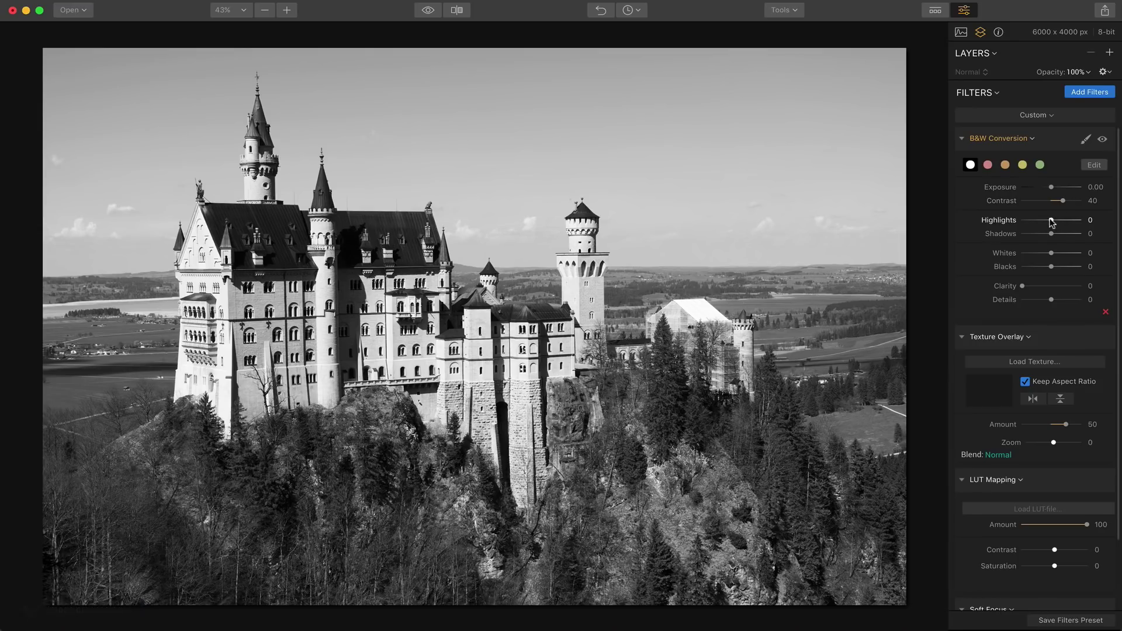
{"action": "left_click_drag", "start_coordinate": [1051, 220], "coordinate": [1033, 221]}
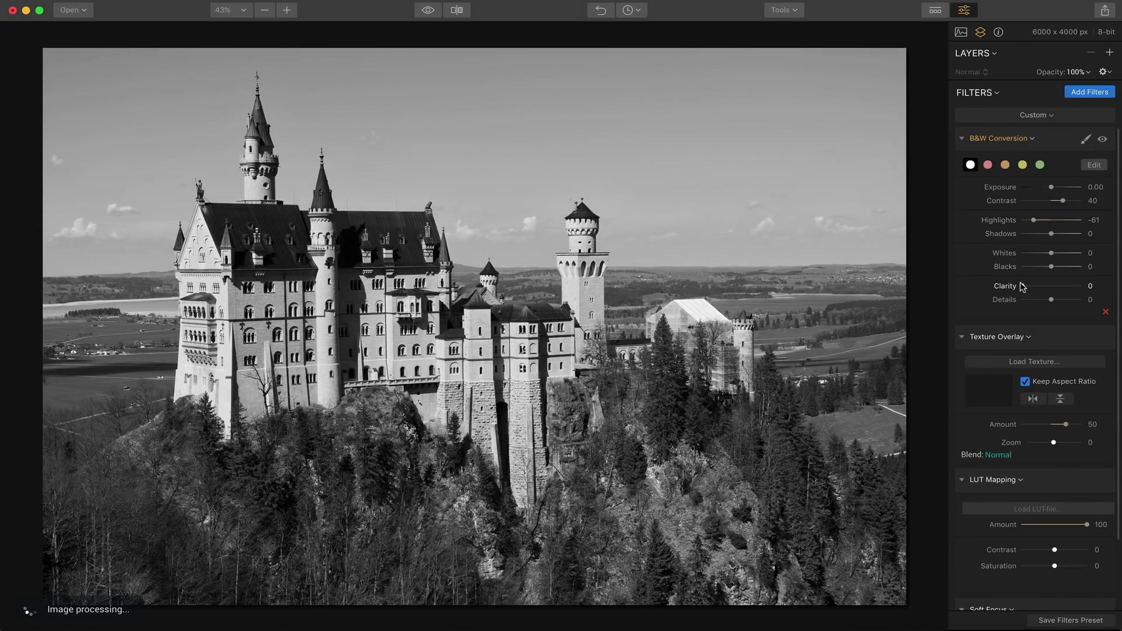
{"action": "left_click_drag", "start_coordinate": [1022, 286], "coordinate": [1051, 287]}
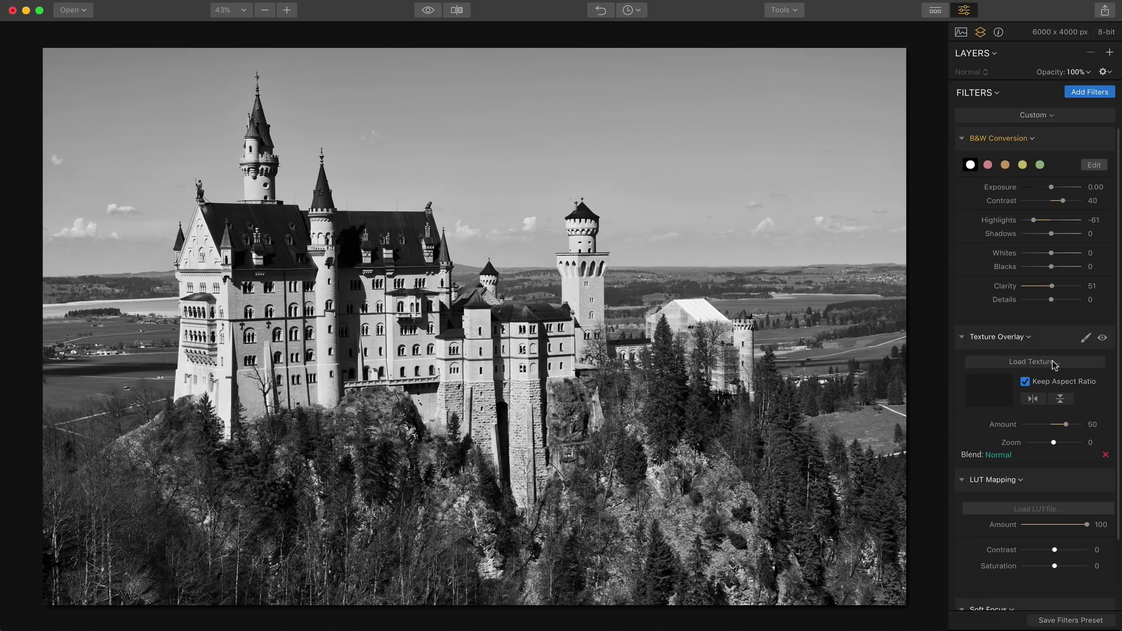
{"action": "left_click", "coordinate": [1109, 53]}
Load the Weathered cement texture and set Texture Overlay Amount 25 and Zoom 13.
{"action": "left_click", "coordinate": [1031, 362]}
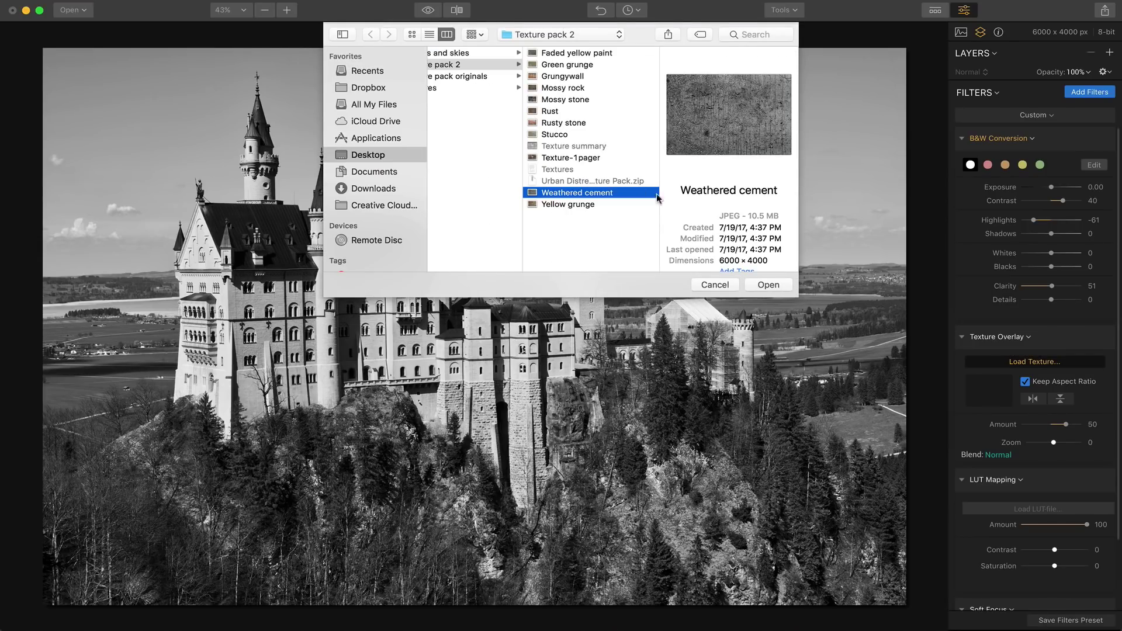
{"action": "left_click", "coordinate": [771, 287]}
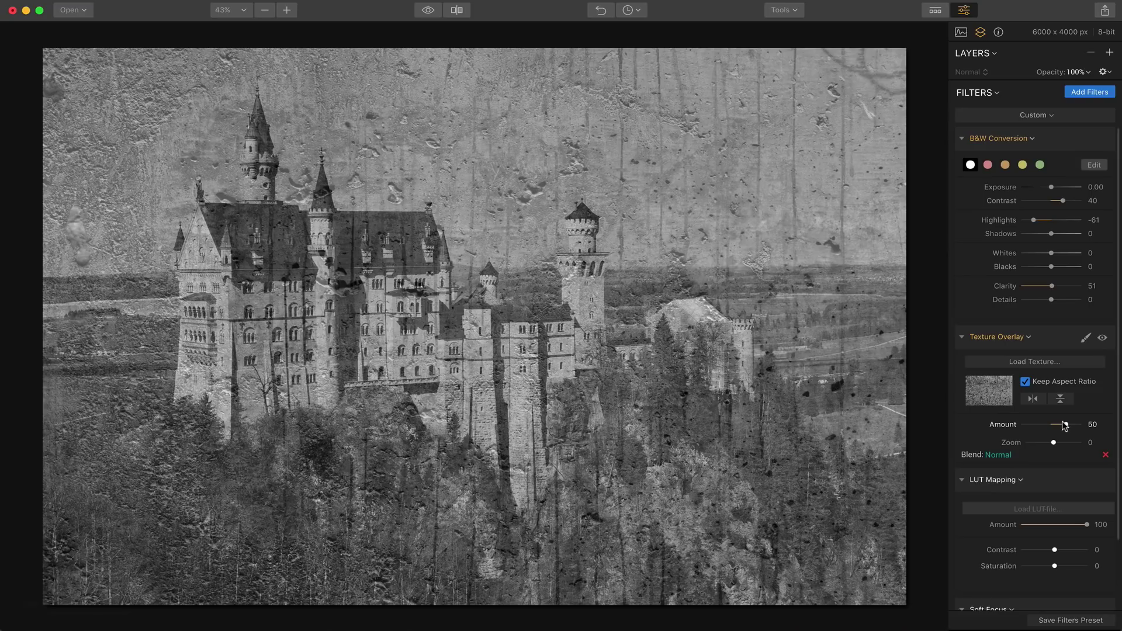
{"action": "left_click_drag", "start_coordinate": [1065, 425], "coordinate": [1056, 429]}
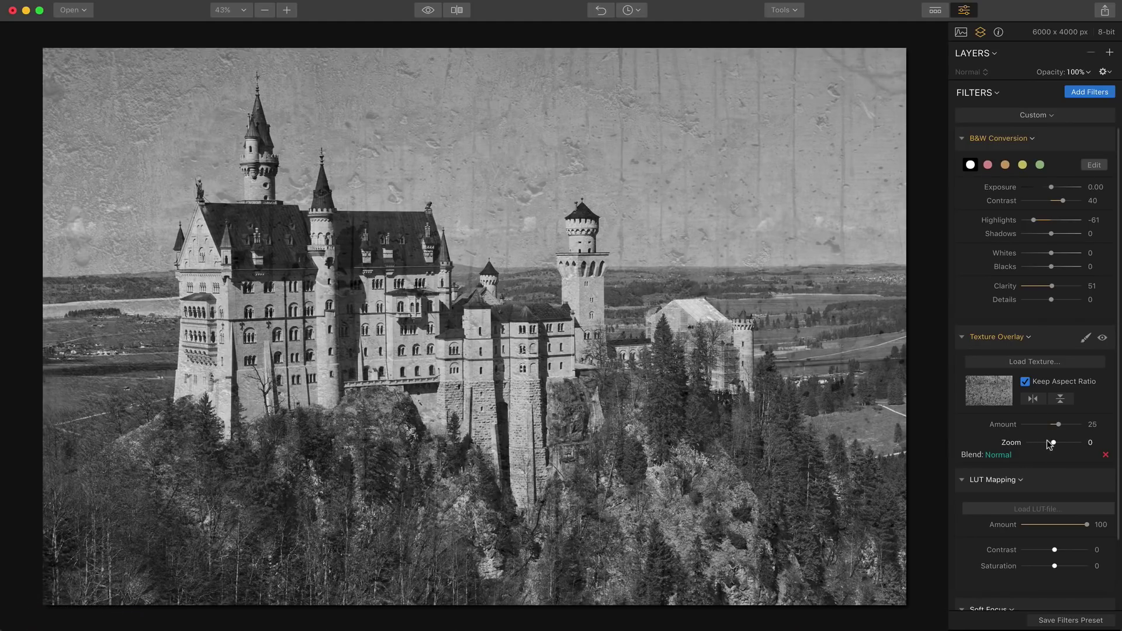
{"action": "mouse_move", "coordinate": [1050, 444]}
{"action": "left_mouse_down"}
{"action": "mouse_move", "coordinate": [1068, 433]}
{"action": "mouse_move", "coordinate": [1059, 436]}
{"action": "left_mouse_up"}
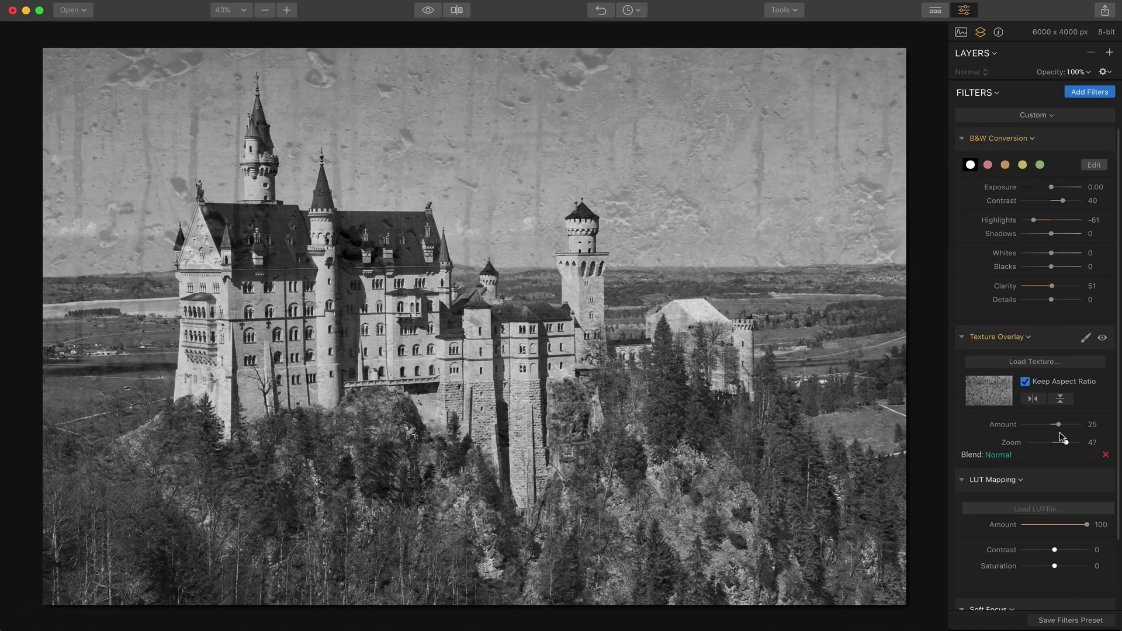
{"action": "left_click_drag", "start_coordinate": [1063, 442], "coordinate": [1052, 443]}
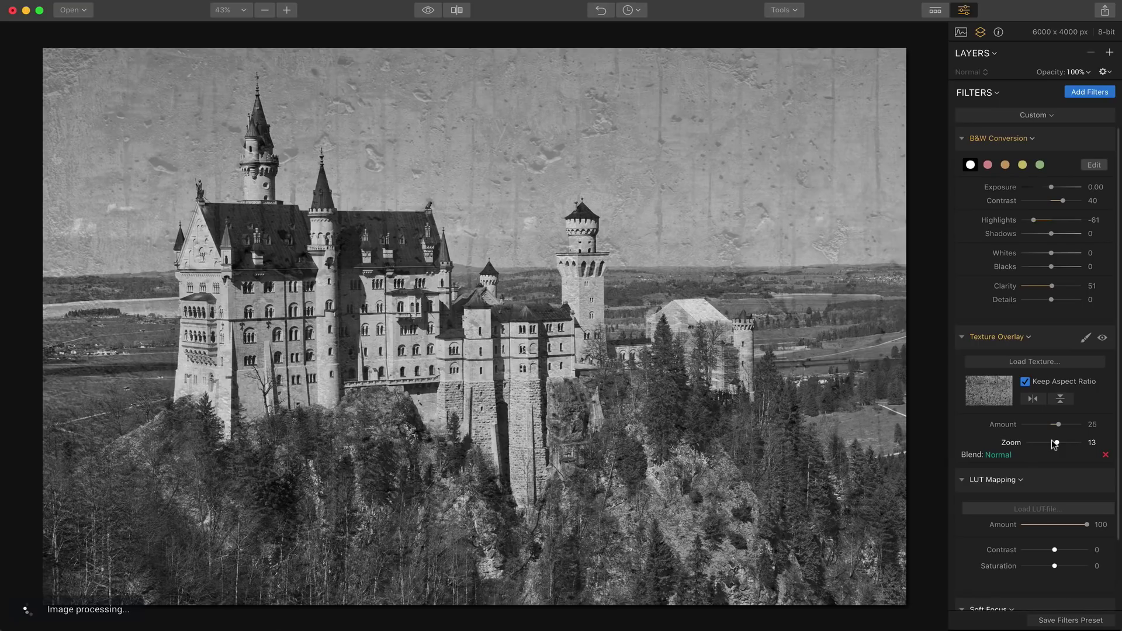
Try Overlay and Multiply texture blends, then settle on Normal blending.
{"action": "left_click", "coordinate": [999, 457]}
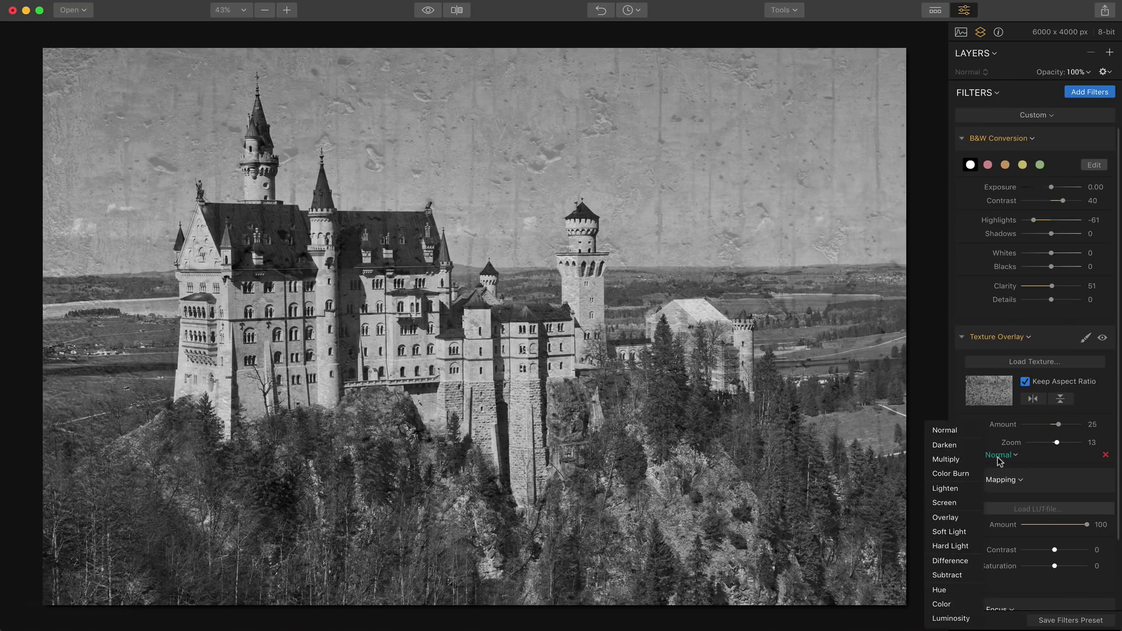
{"action": "left_click", "coordinate": [947, 517]}
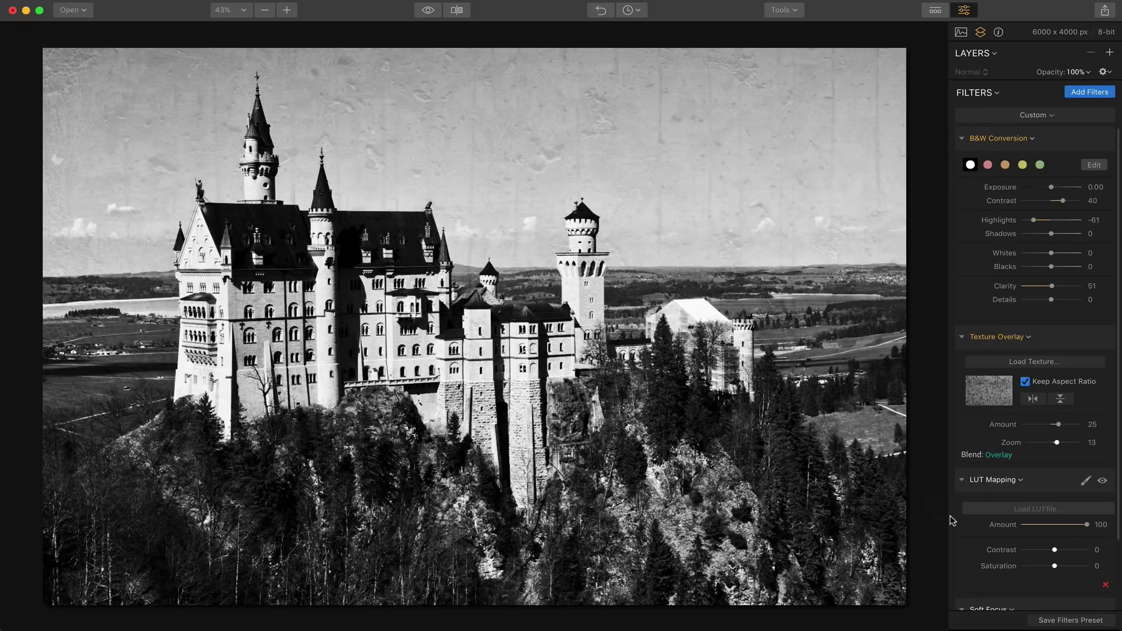
{"action": "left_click", "coordinate": [997, 455]}
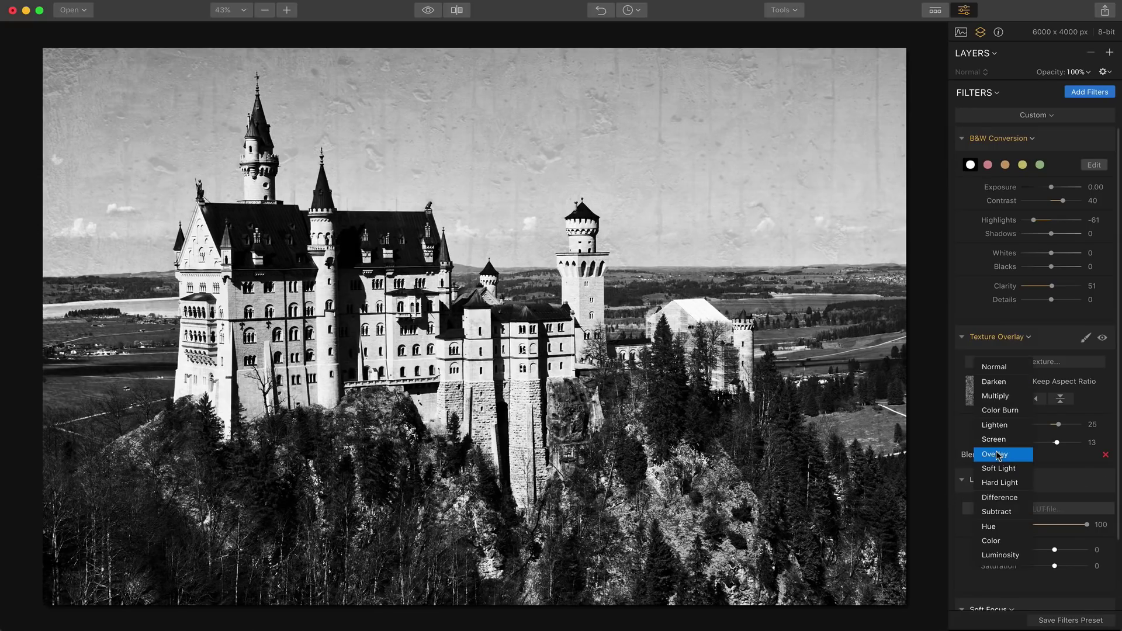
{"action": "left_click", "coordinate": [999, 396]}
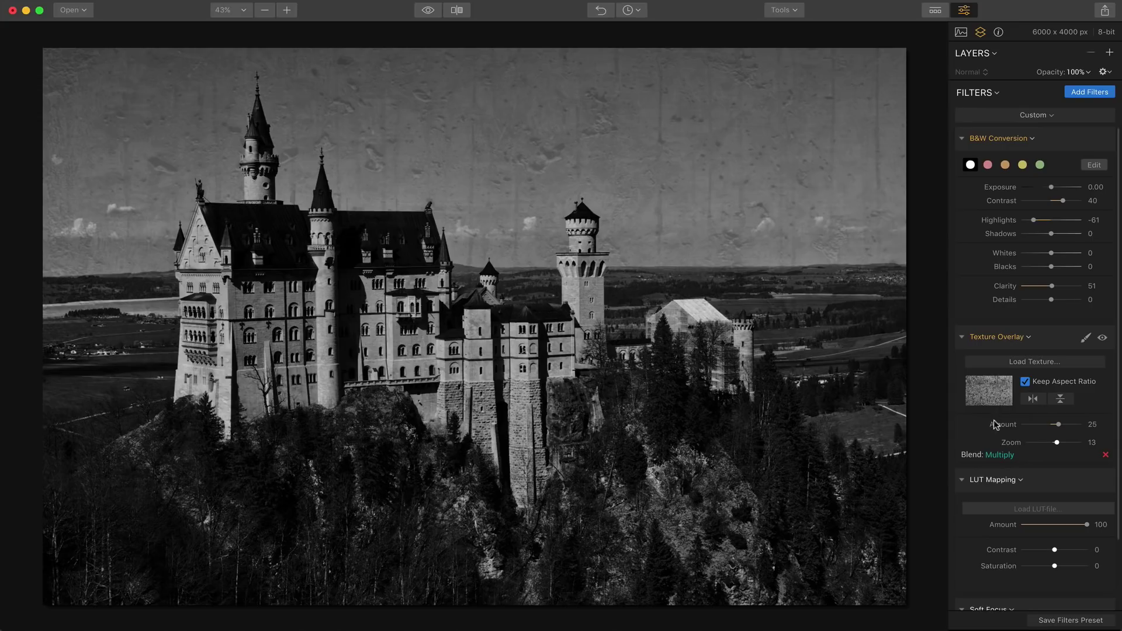
{"action": "left_click", "coordinate": [993, 455]}
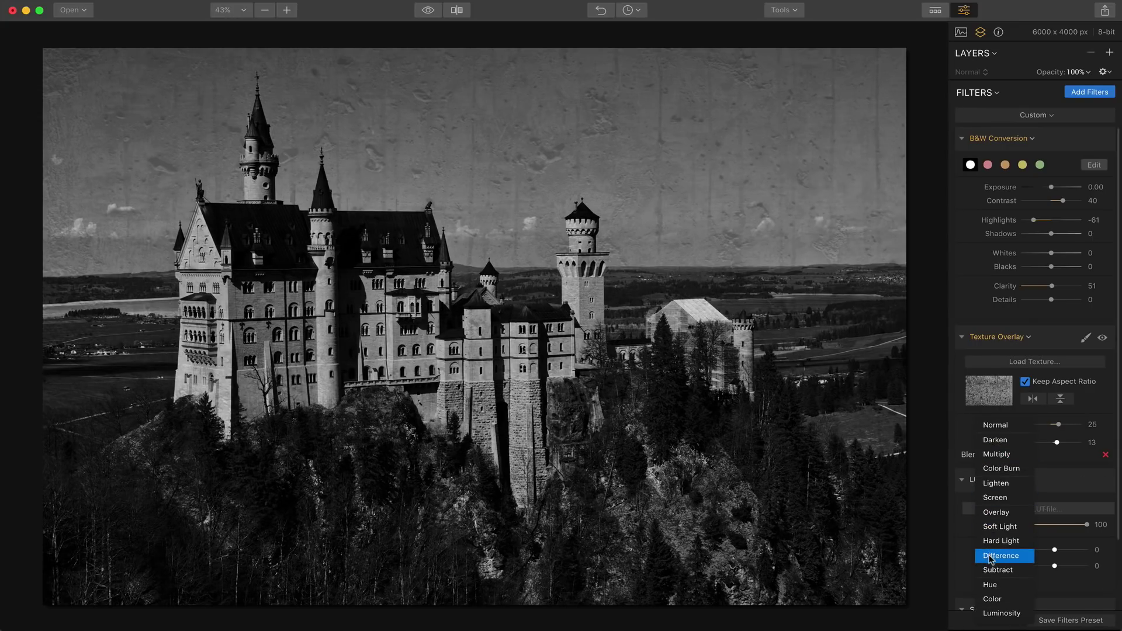
{"action": "left_click", "coordinate": [995, 425]}
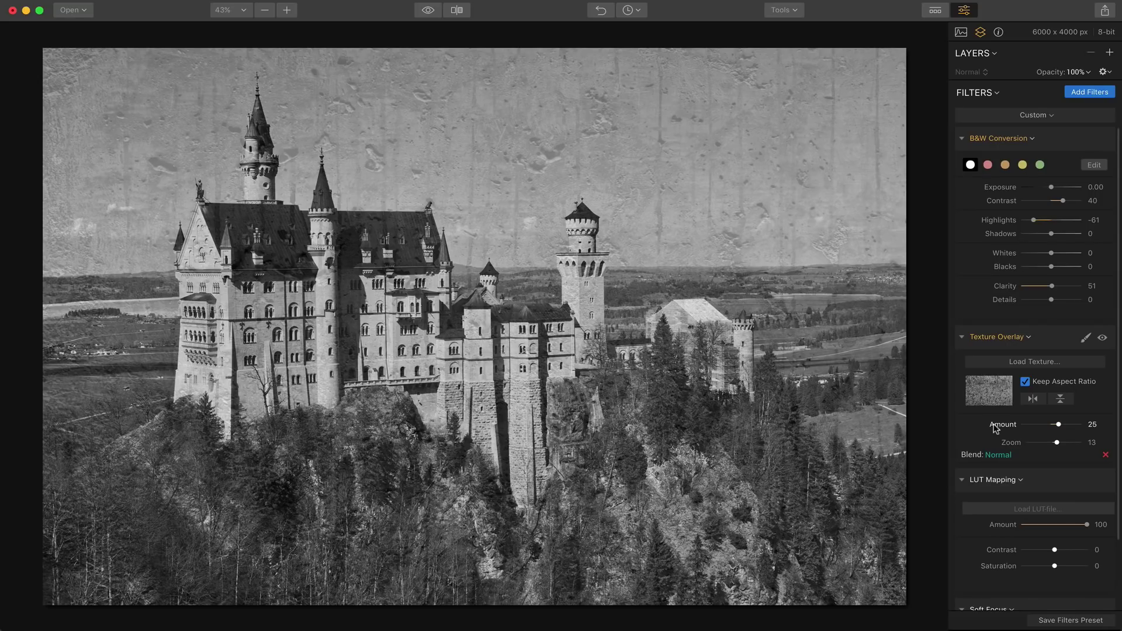
Compare the textured black-and-white edit against the colour original.
{"action": "scroll", "coordinate": [994, 429], "scroll_direction": "down", "scroll_amount": 2}
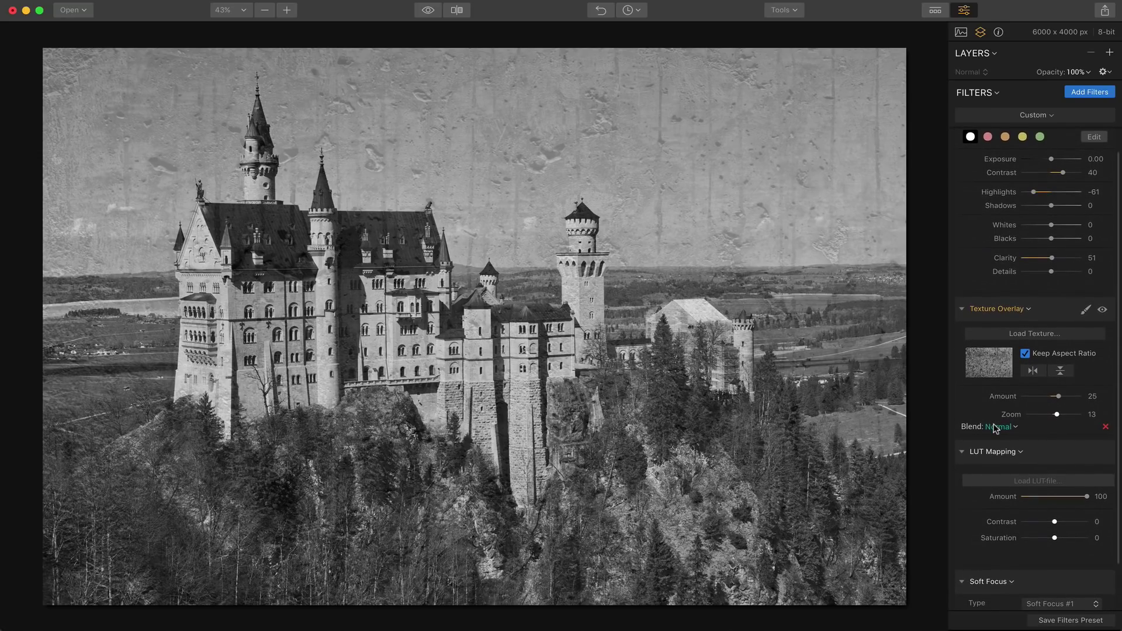
{"action": "scroll", "coordinate": [995, 428], "scroll_direction": "down", "scroll_amount": 2}
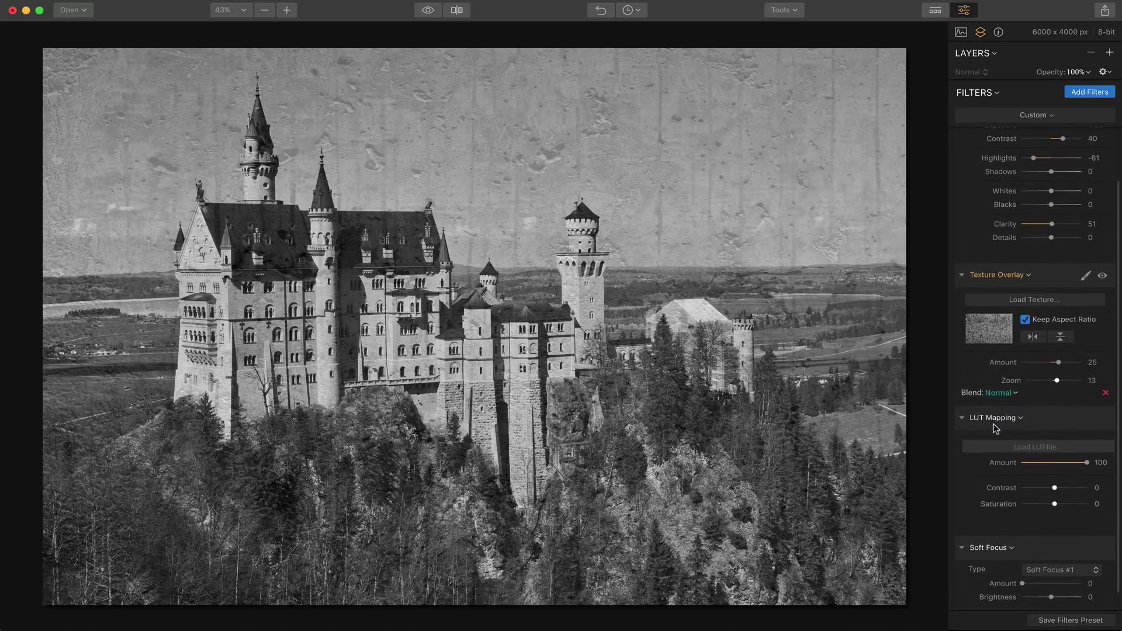
{"action": "left_click", "coordinate": [428, 11]}
{"action": "left_click", "coordinate": [428, 10]}
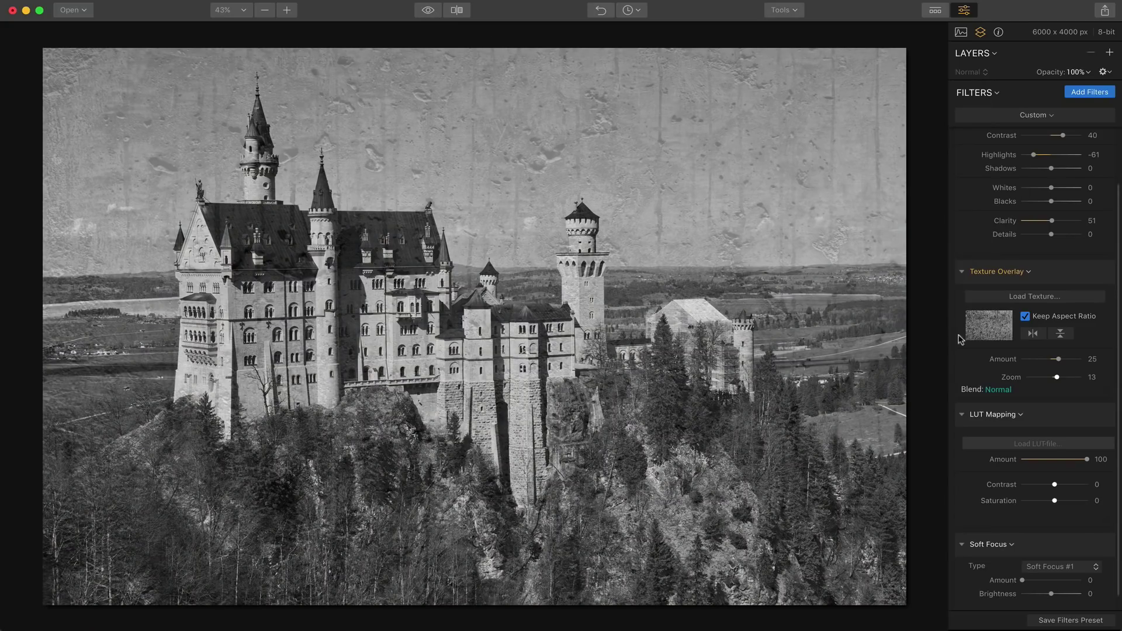
Load FGCineWarm.cube in LUT Mapping with Amount 69, Contrast 16, Saturation -24.
{"action": "left_click", "coordinate": [1047, 442]}
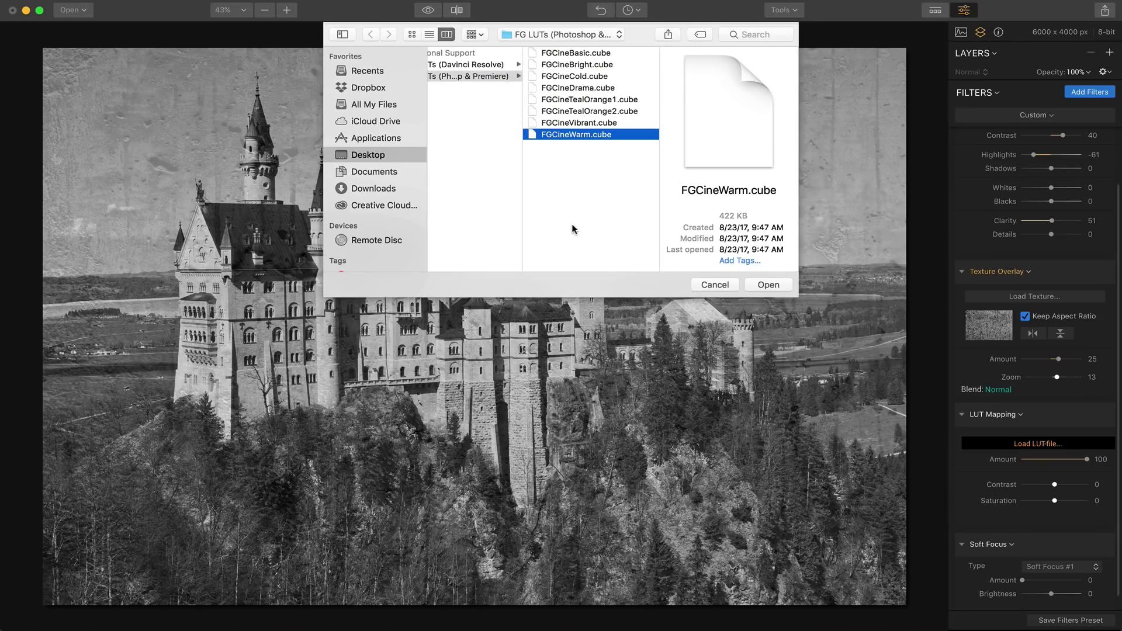
{"action": "left_click", "coordinate": [768, 284]}
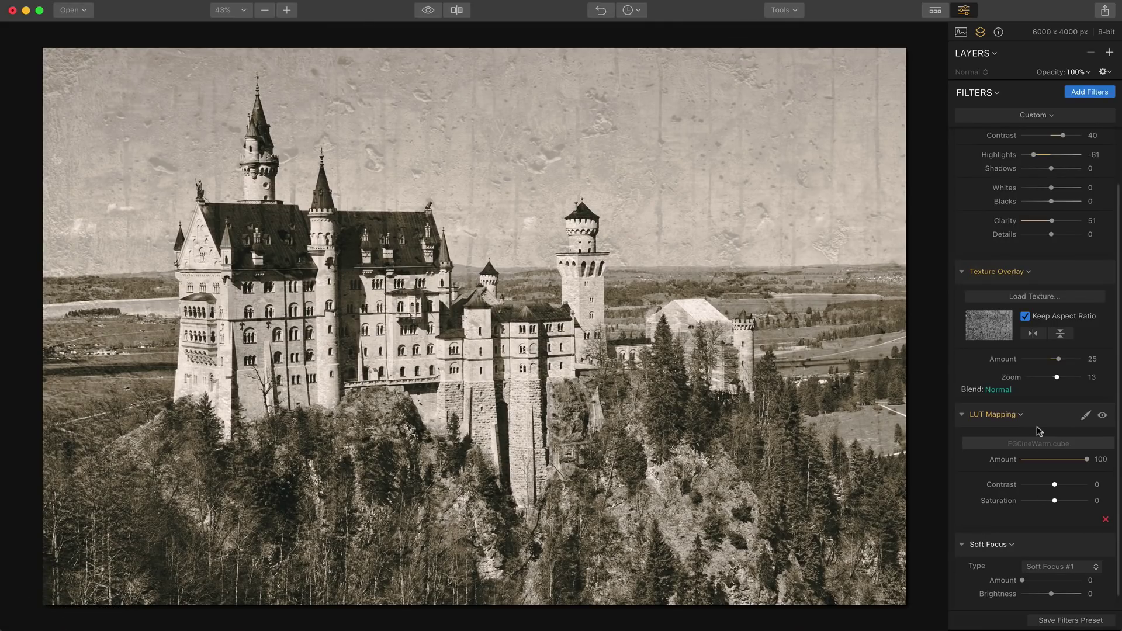
{"action": "left_click_drag", "start_coordinate": [1081, 459], "coordinate": [1064, 462]}
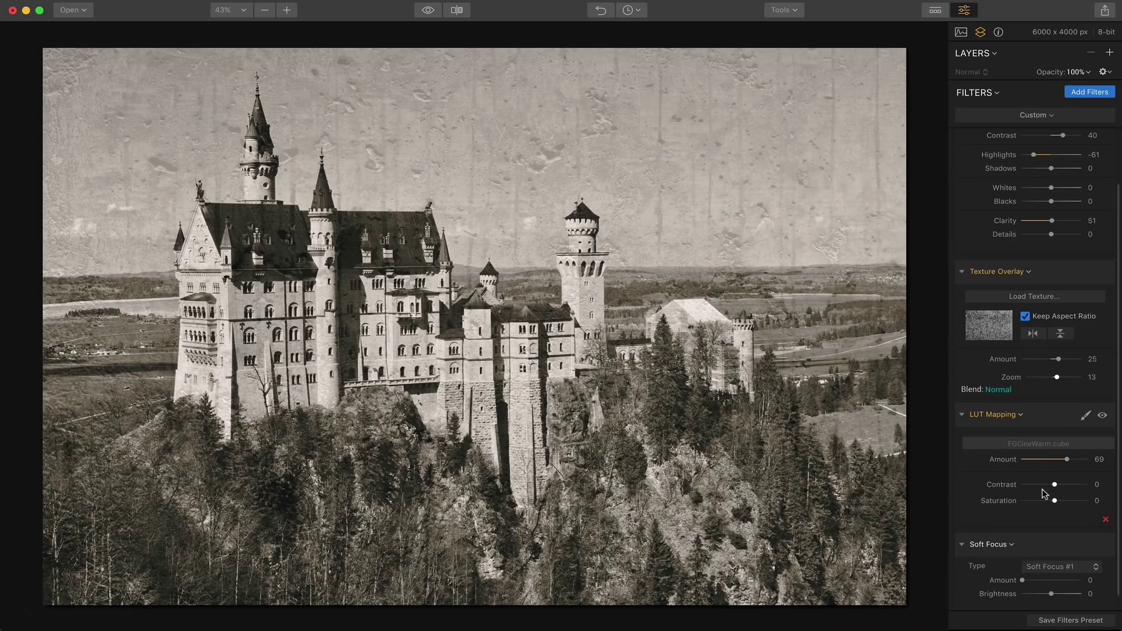
{"action": "mouse_move", "coordinate": [1050, 485]}
{"action": "left_mouse_down"}
{"action": "mouse_move", "coordinate": [1070, 501]}
{"action": "mouse_move", "coordinate": [1042, 500]}
{"action": "left_mouse_up"}
Toggle the LUT Mapping effect off and on to compare the sepia tint.
{"action": "left_click", "coordinate": [1100, 416]}
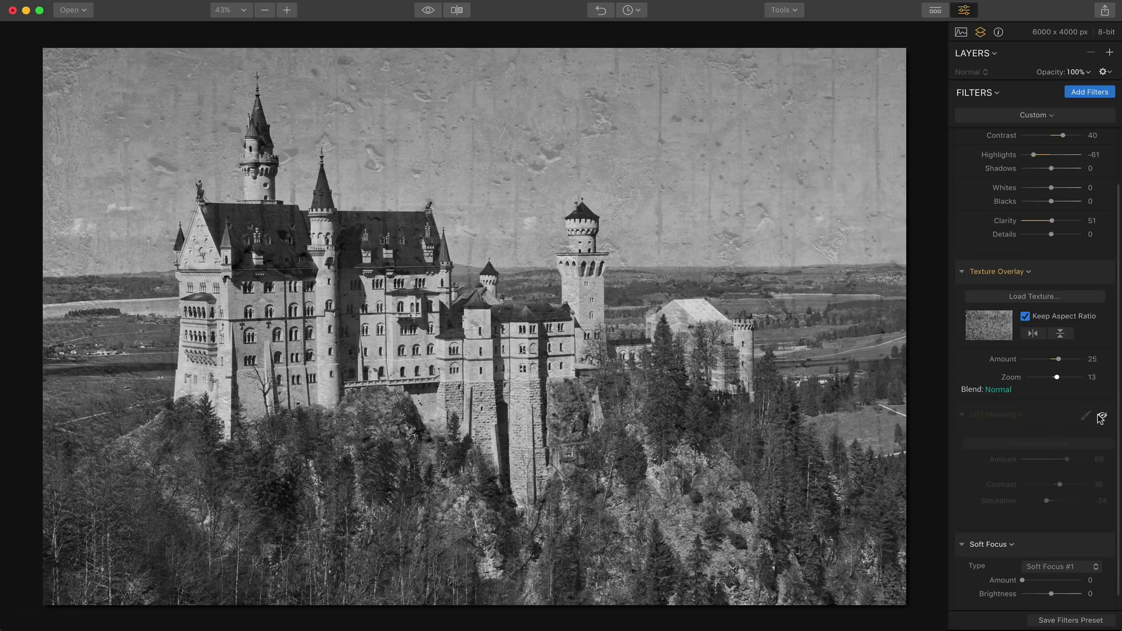
{"action": "left_click", "coordinate": [1101, 416]}
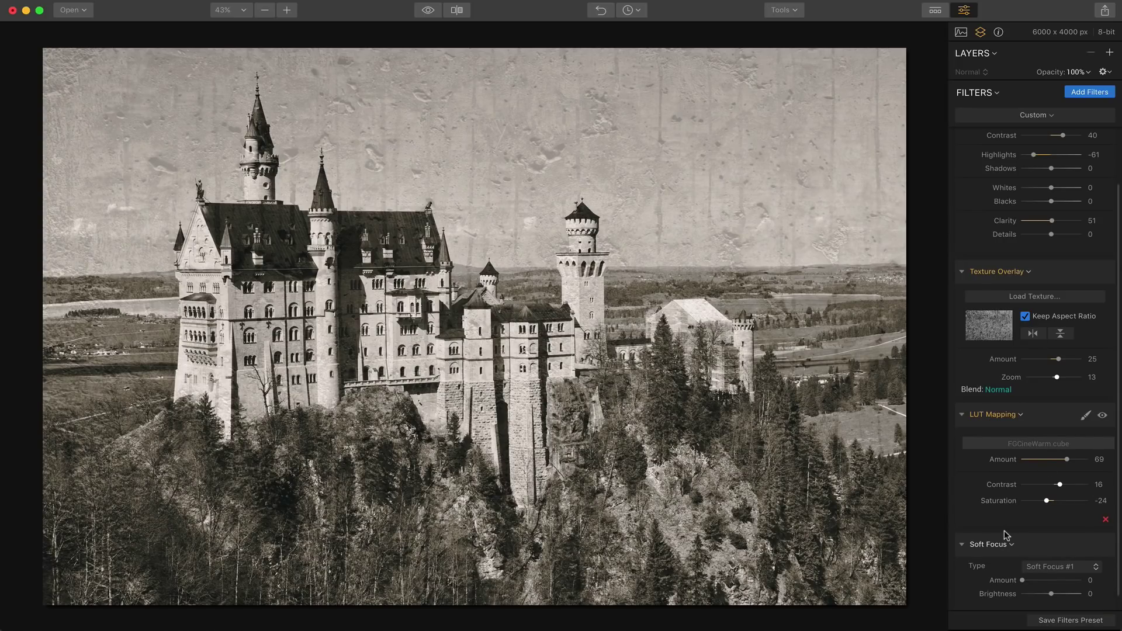
{"action": "scroll", "coordinate": [1005, 531], "scroll_direction": "down", "scroll_amount": 2}
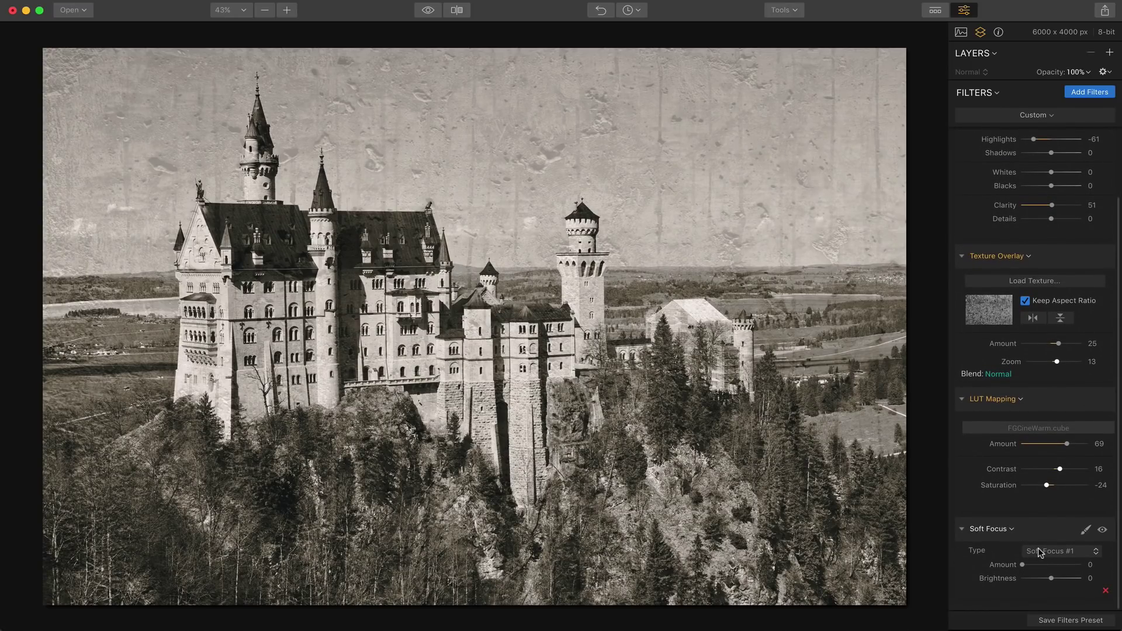
Apply Soft Focus #2 at Amount 50 and Brightness −34, then toggle it off and on to compare.
{"action": "left_click", "coordinate": [1040, 552]}
{"action": "left_click", "coordinate": [1042, 564]}
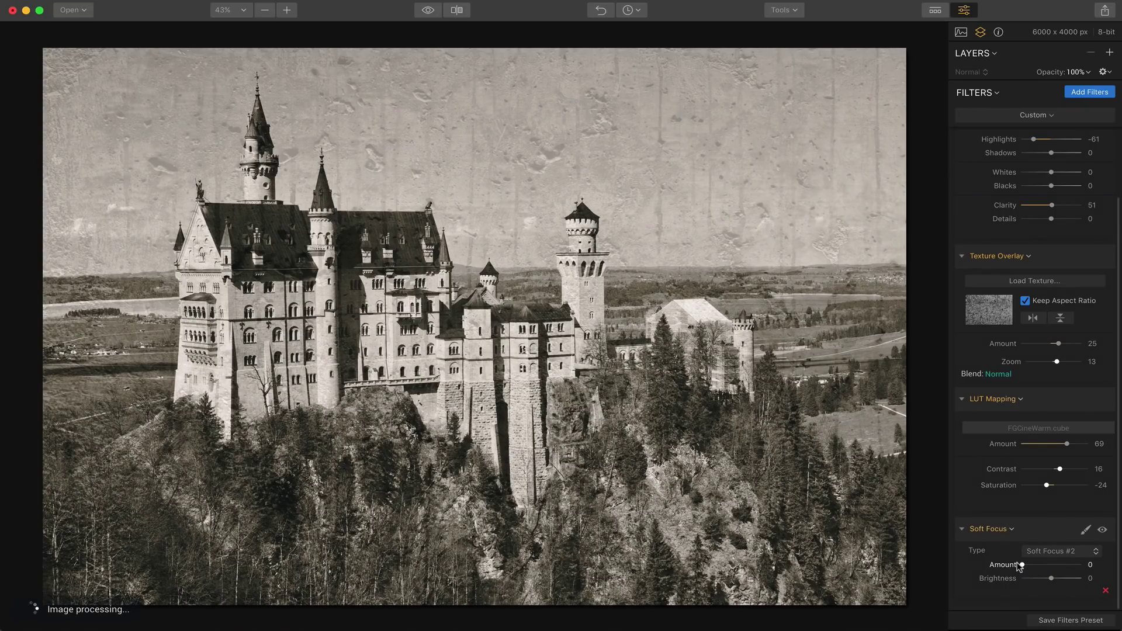
{"action": "left_click_drag", "start_coordinate": [1020, 565], "coordinate": [1049, 562]}
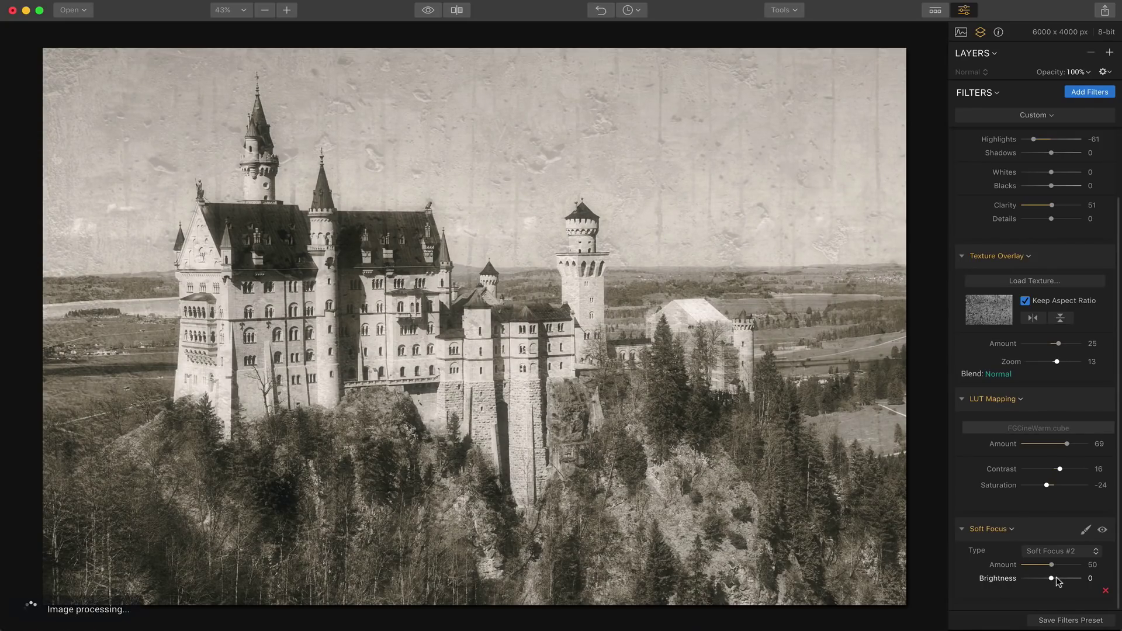
{"action": "left_click_drag", "start_coordinate": [1048, 578], "coordinate": [1039, 579]}
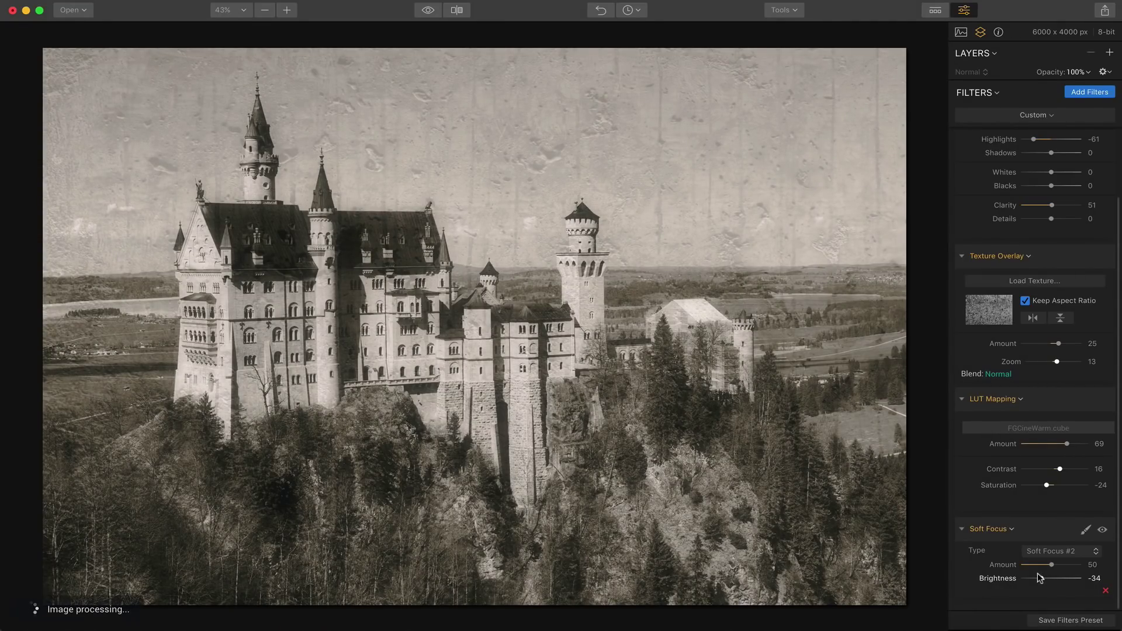
{"action": "left_click", "coordinate": [1101, 531]}
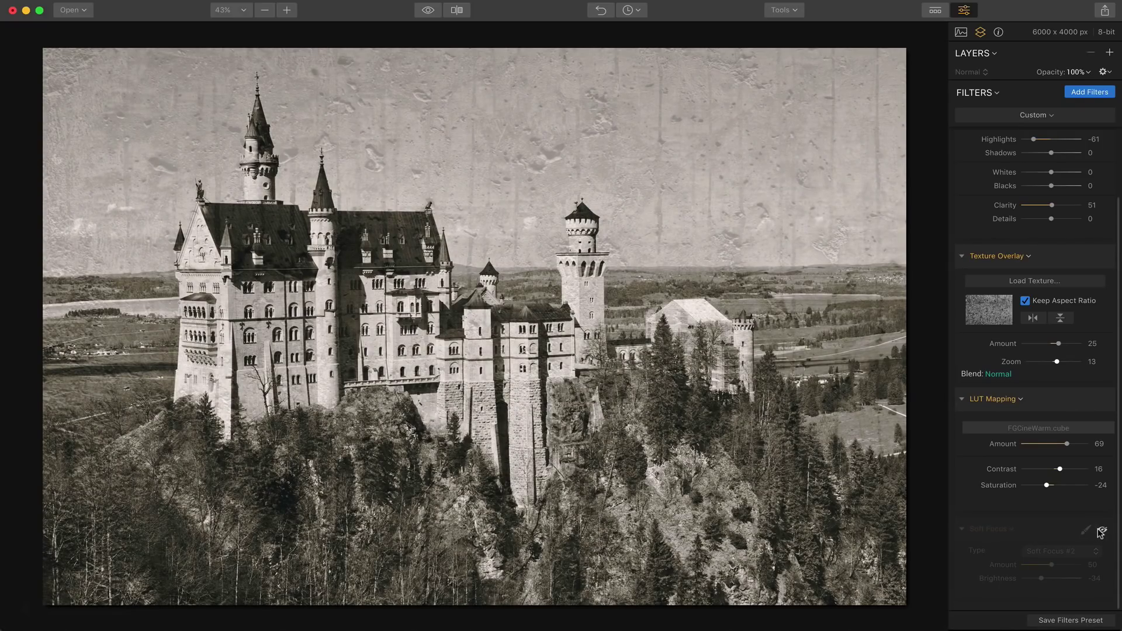
{"action": "left_click", "coordinate": [1101, 531]}
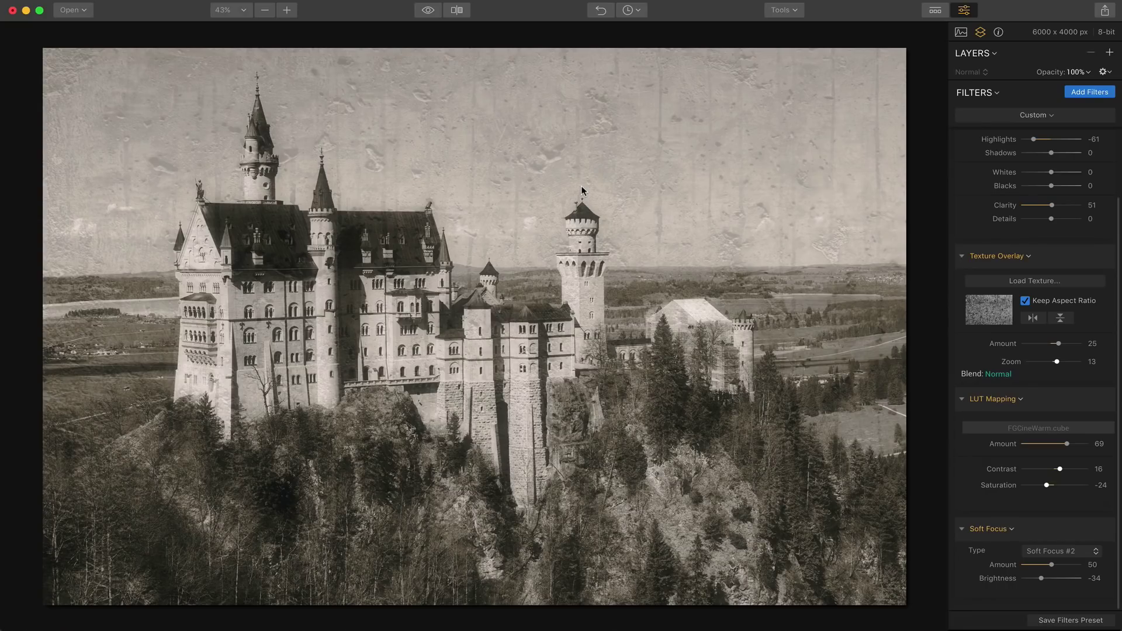
{"action": "left_click", "coordinate": [426, 10]}
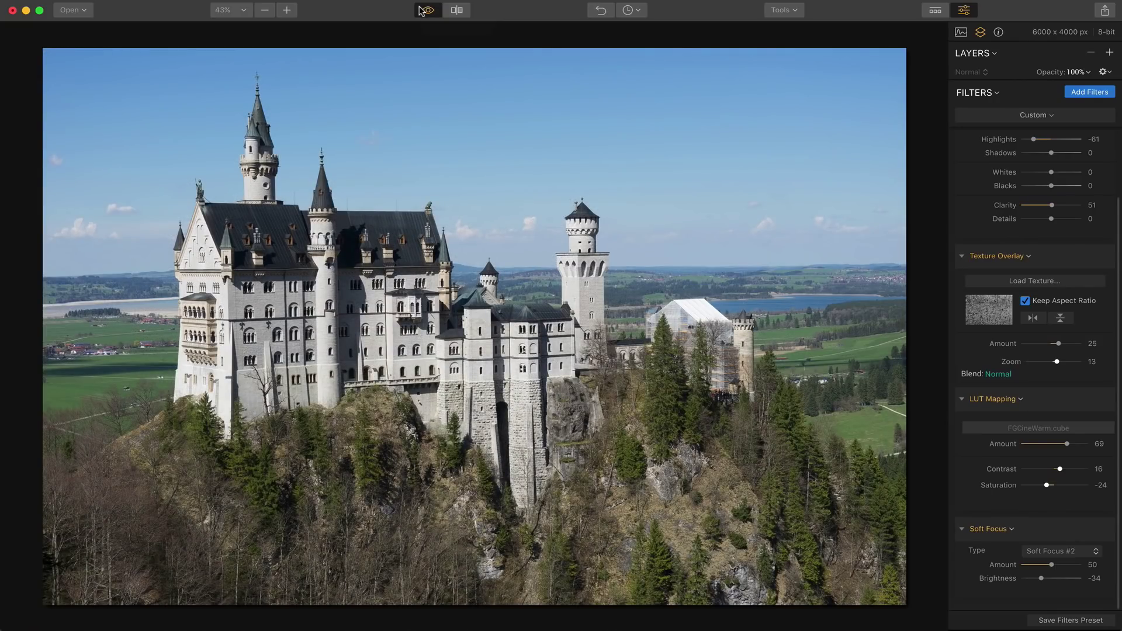
{"action": "left_click", "coordinate": [422, 10]}
{"action": "left_click", "coordinate": [422, 10]}
{"action": "left_click", "coordinate": [421, 10]}
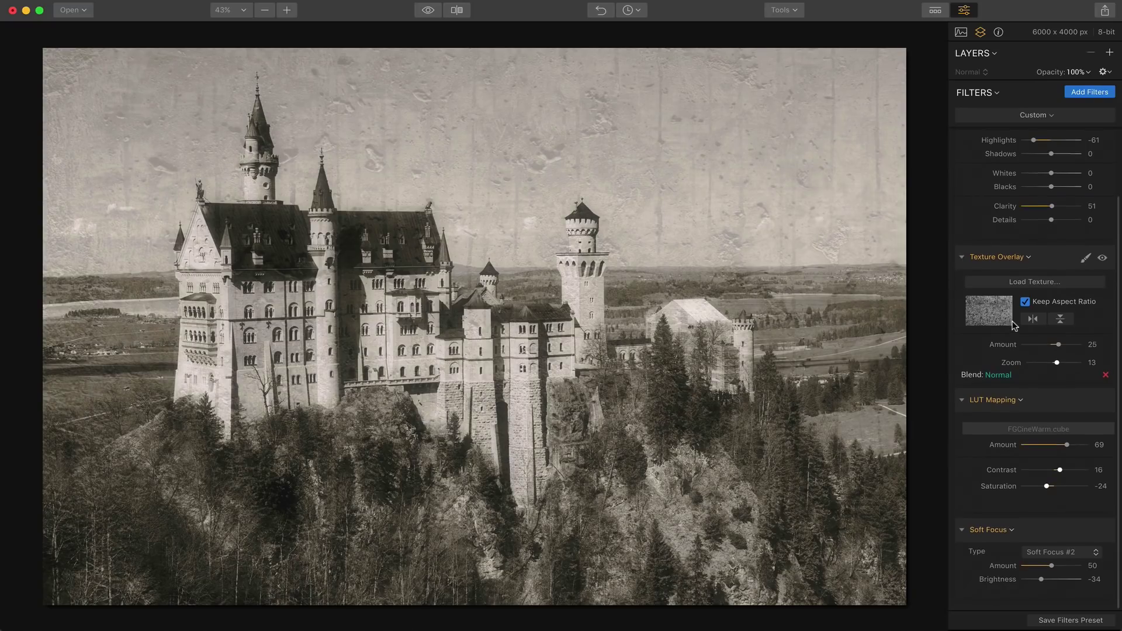
Scroll up and down the Filters panel to review the current filter stack.
{"action": "scroll", "coordinate": [1014, 326], "scroll_direction": "up", "scroll_amount": 5}
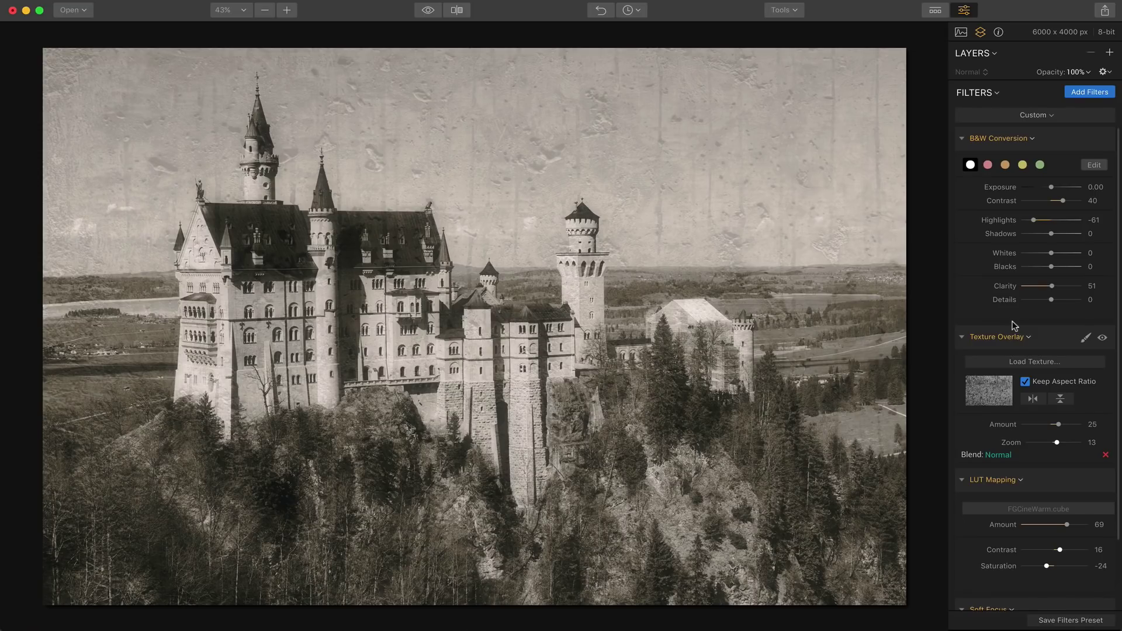
{"action": "scroll", "coordinate": [1014, 325], "scroll_direction": "down", "scroll_amount": 2}
{"action": "scroll", "coordinate": [1013, 321], "scroll_direction": "up", "scroll_amount": 3}
{"action": "scroll", "coordinate": [1013, 318], "scroll_direction": "down", "scroll_amount": 3}
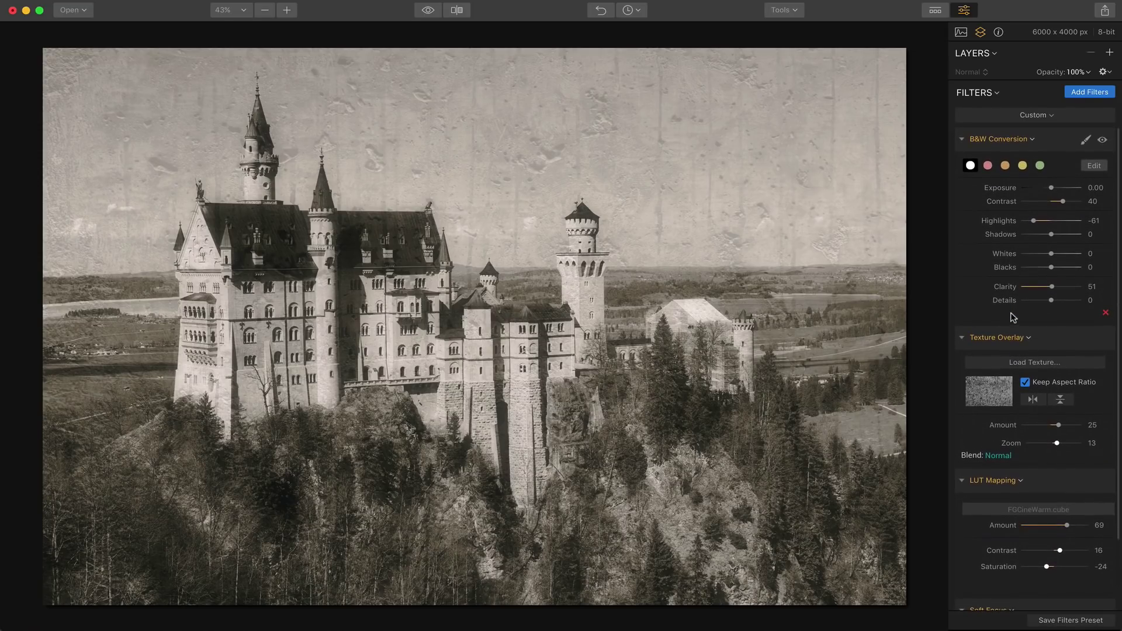
{"action": "scroll", "coordinate": [1014, 314], "scroll_direction": "down", "scroll_amount": 3}
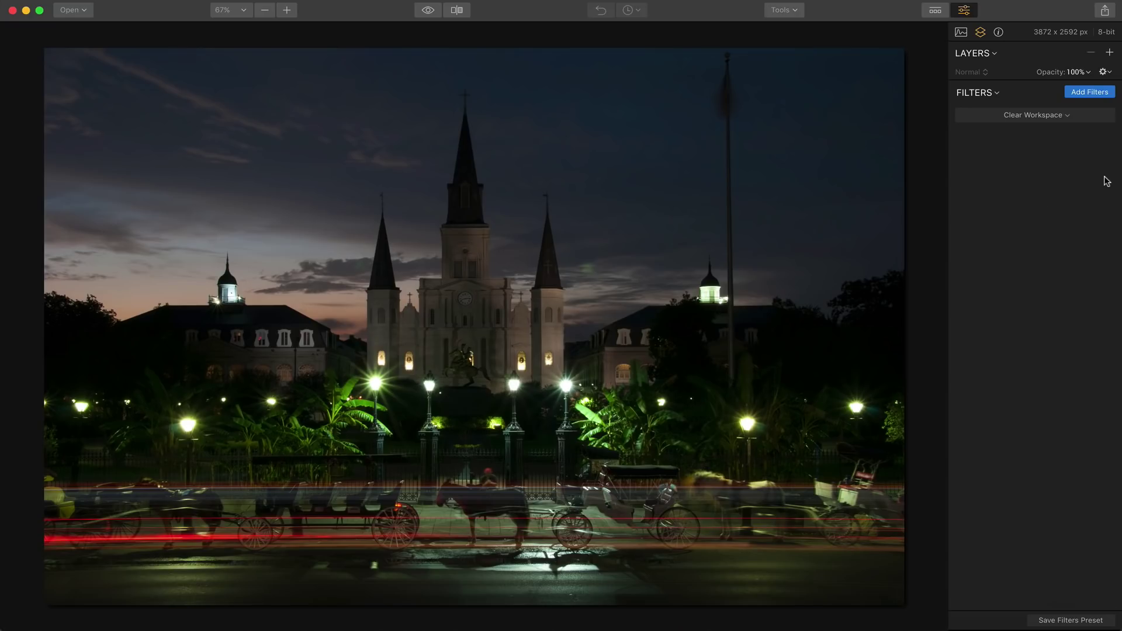
From the Filters Catalog, add Color Temperature, Accent AI, Tone, Saturation / Vibrance and Image Radiance.
{"action": "left_click", "coordinate": [1088, 91]}
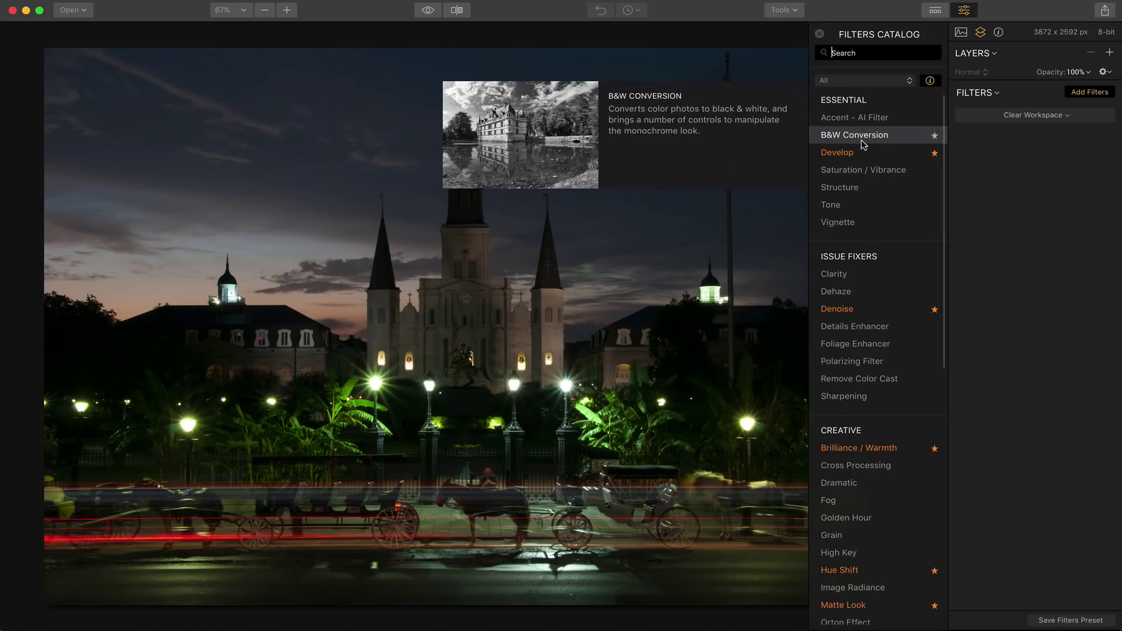
{"action": "scroll", "coordinate": [877, 283], "scroll_direction": "down", "scroll_amount": 10}
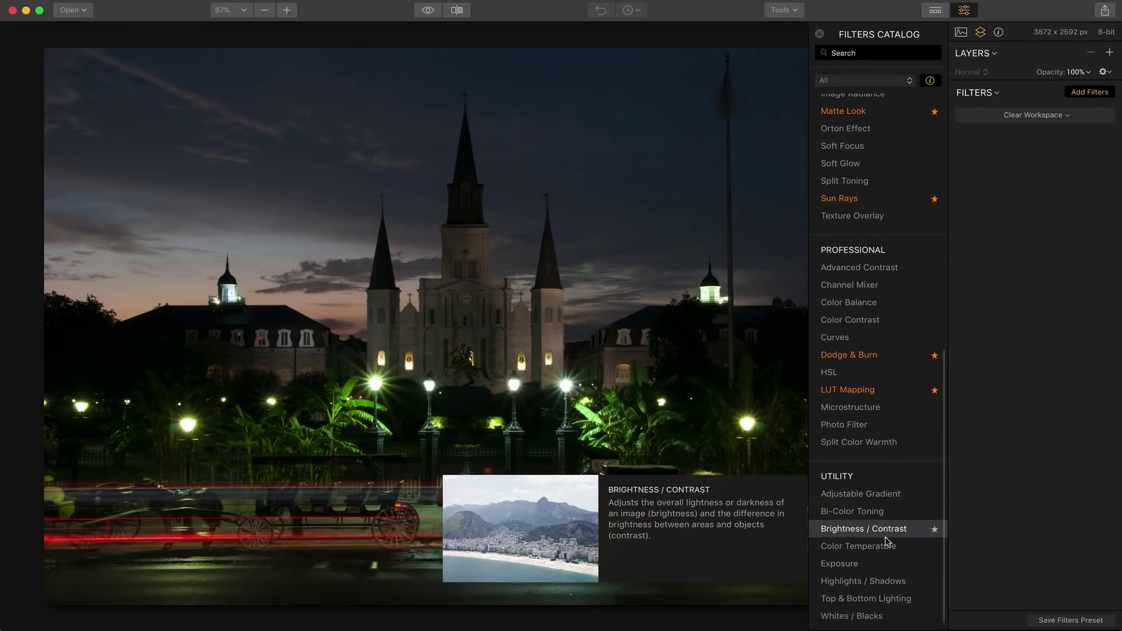
{"action": "left_click", "coordinate": [888, 546]}
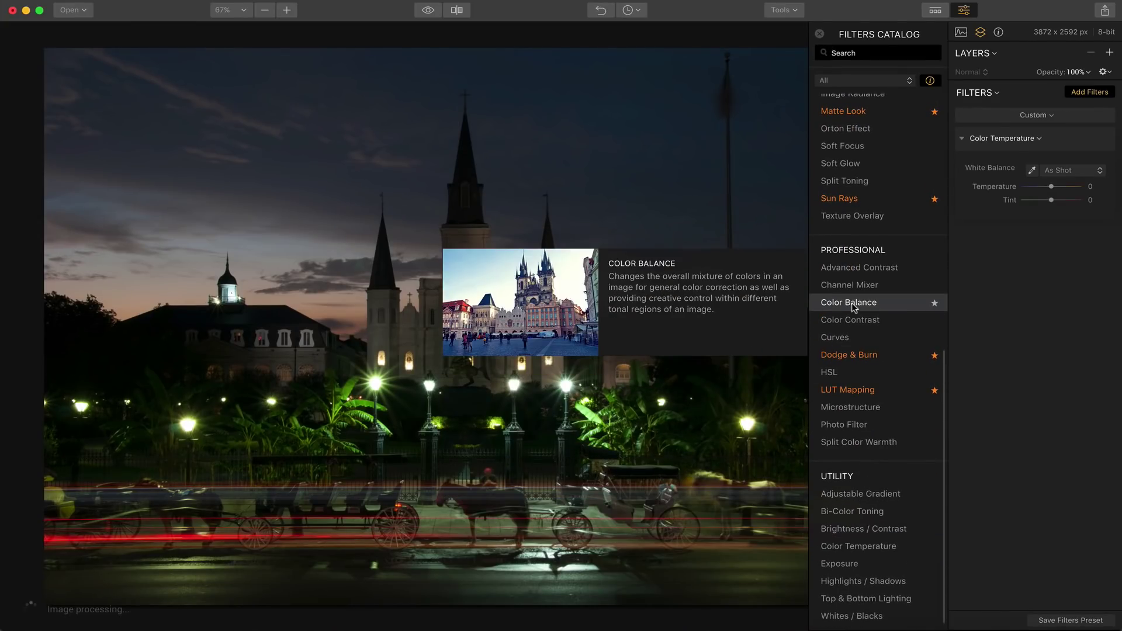
{"action": "scroll", "coordinate": [856, 304], "scroll_direction": "up", "scroll_amount": 12}
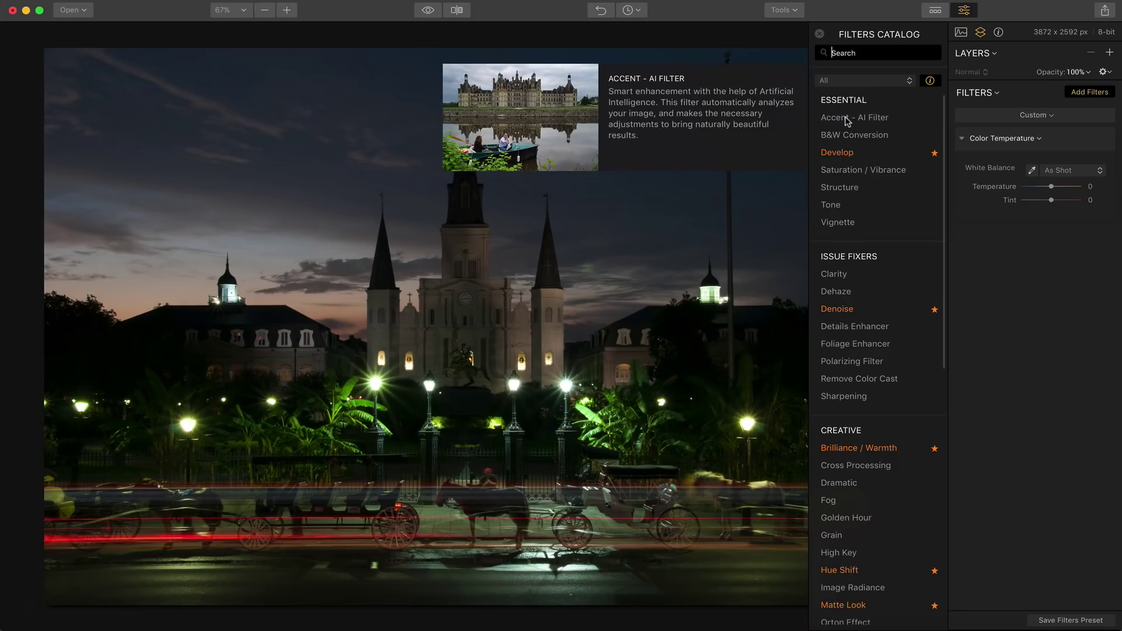
{"action": "left_click", "coordinate": [854, 118]}
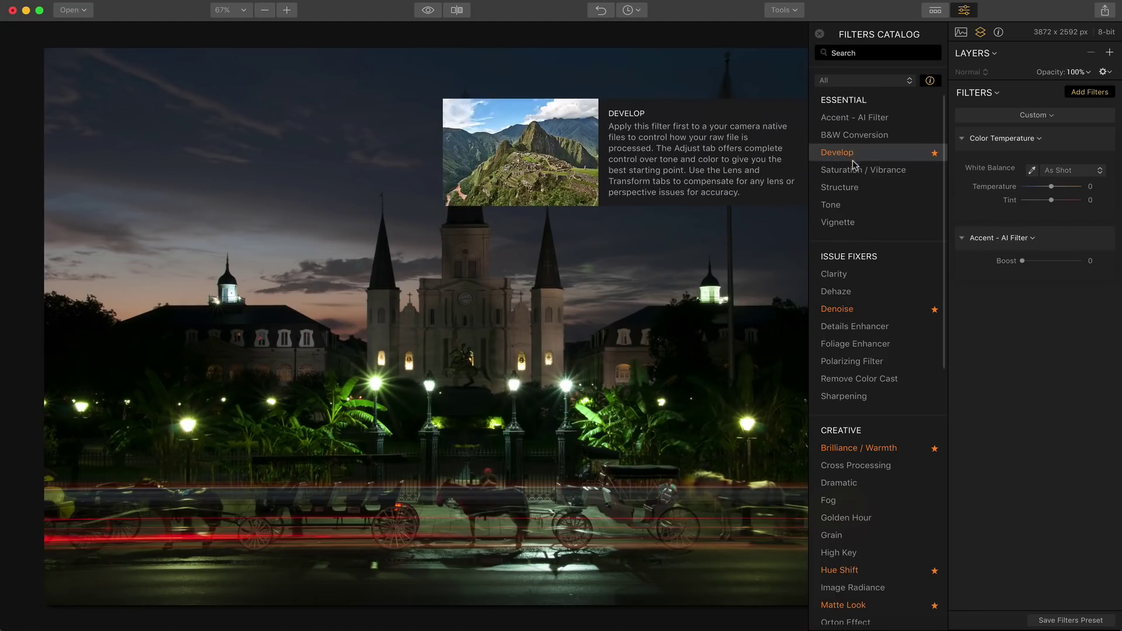
{"action": "left_click", "coordinate": [852, 206]}
{"action": "left_click", "coordinate": [876, 171]}
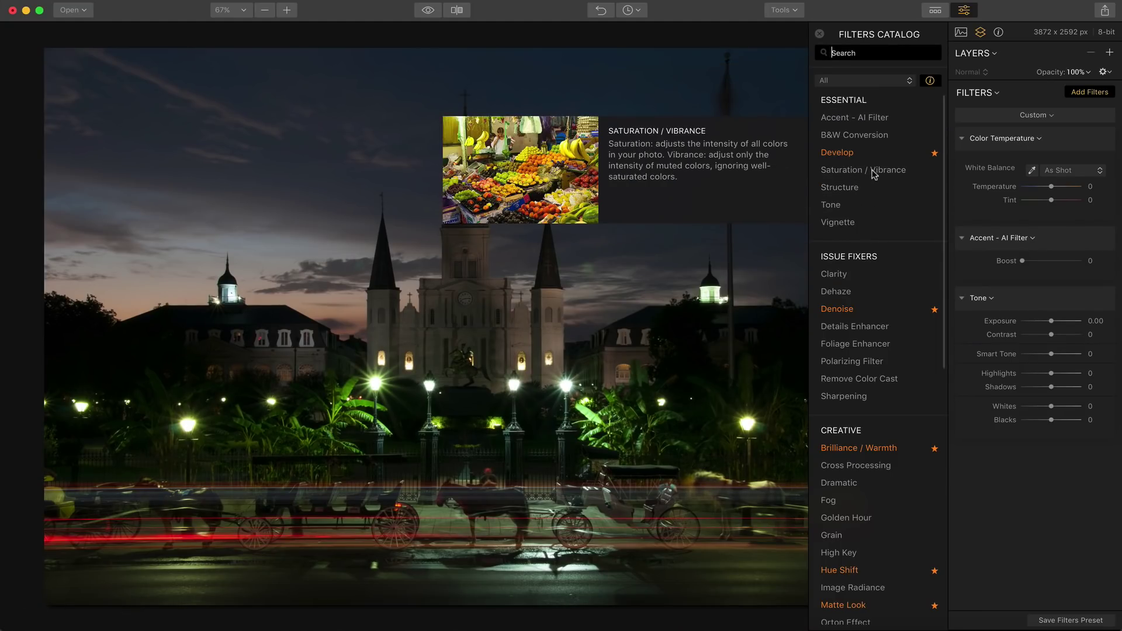
{"action": "scroll", "coordinate": [879, 257], "scroll_direction": "down", "scroll_amount": 5}
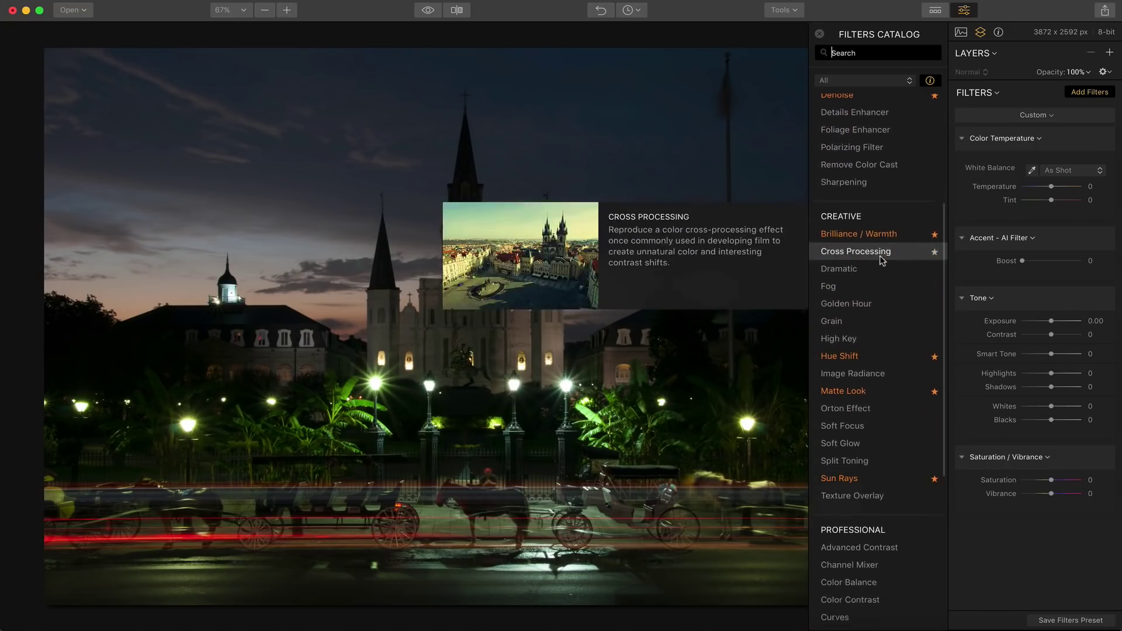
{"action": "left_click", "coordinate": [874, 349]}
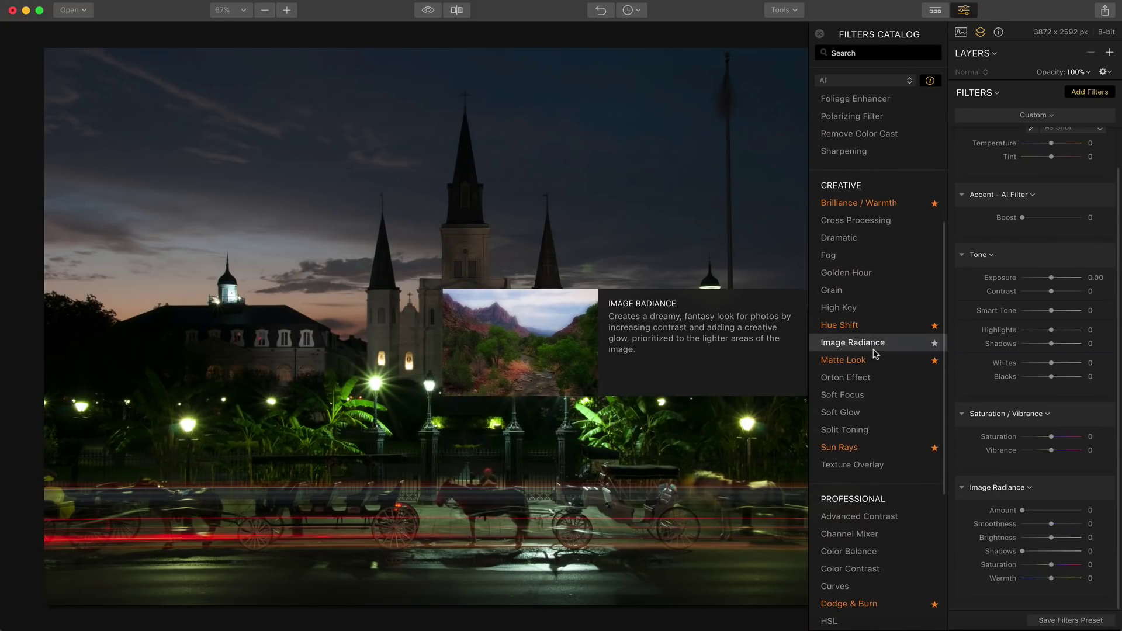
Add Split Color Warmth, Dodge & Burn, Brilliance / Warmth and HSL, then close the catalog.
{"action": "scroll", "coordinate": [882, 372], "scroll_direction": "down", "scroll_amount": 1}
{"action": "scroll", "coordinate": [882, 374], "scroll_direction": "down", "scroll_amount": 3}
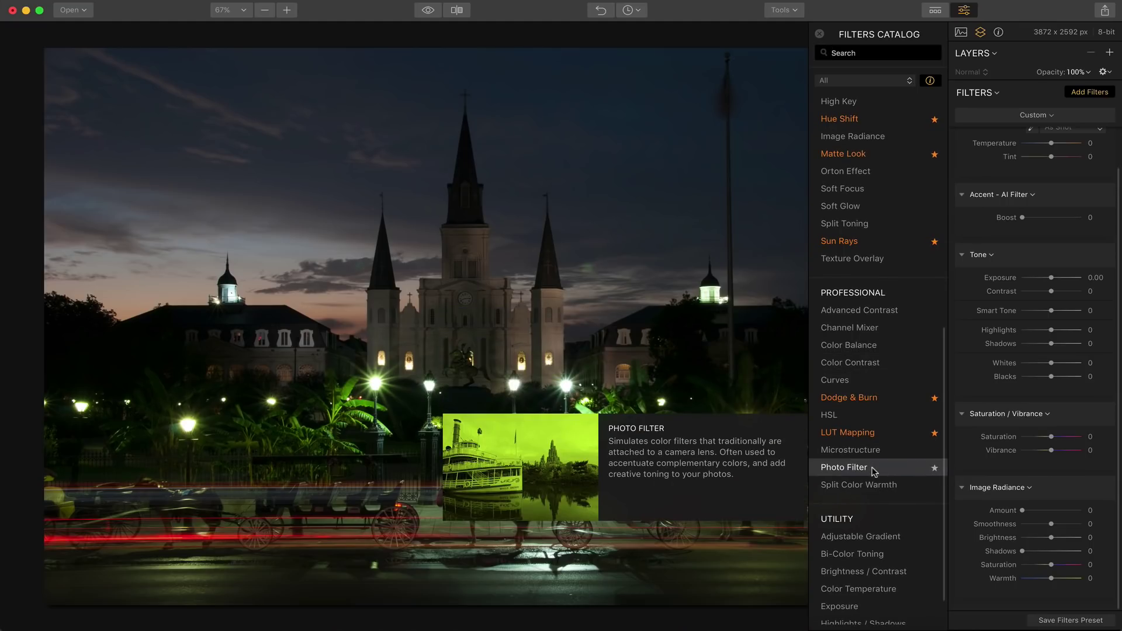
{"action": "left_click", "coordinate": [873, 486]}
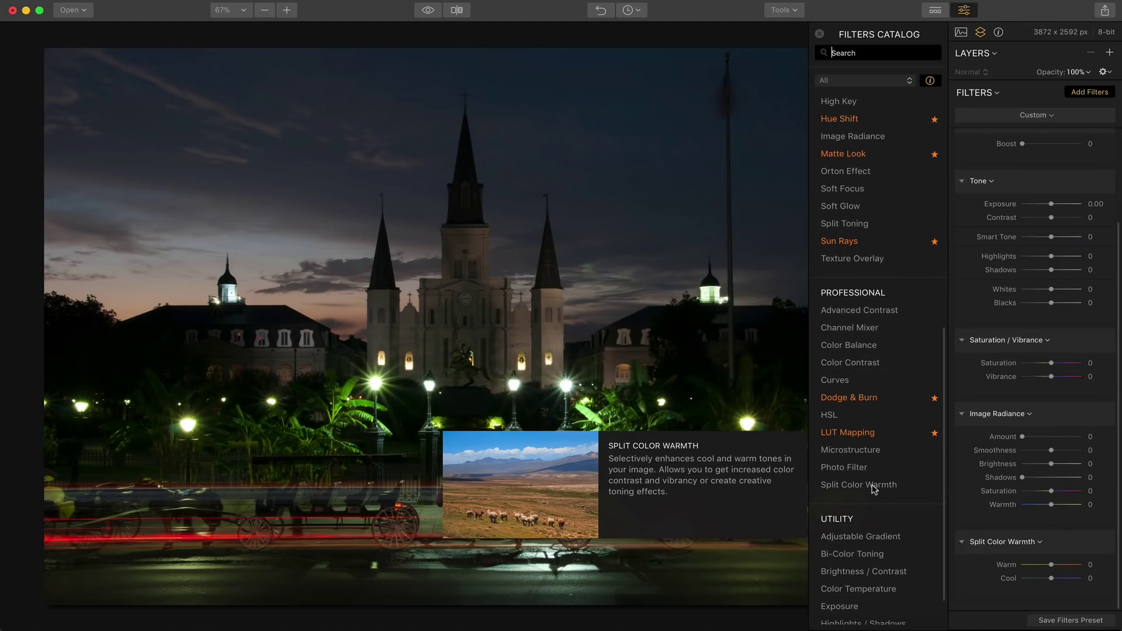
{"action": "scroll", "coordinate": [874, 488], "scroll_direction": "down", "scroll_amount": 1}
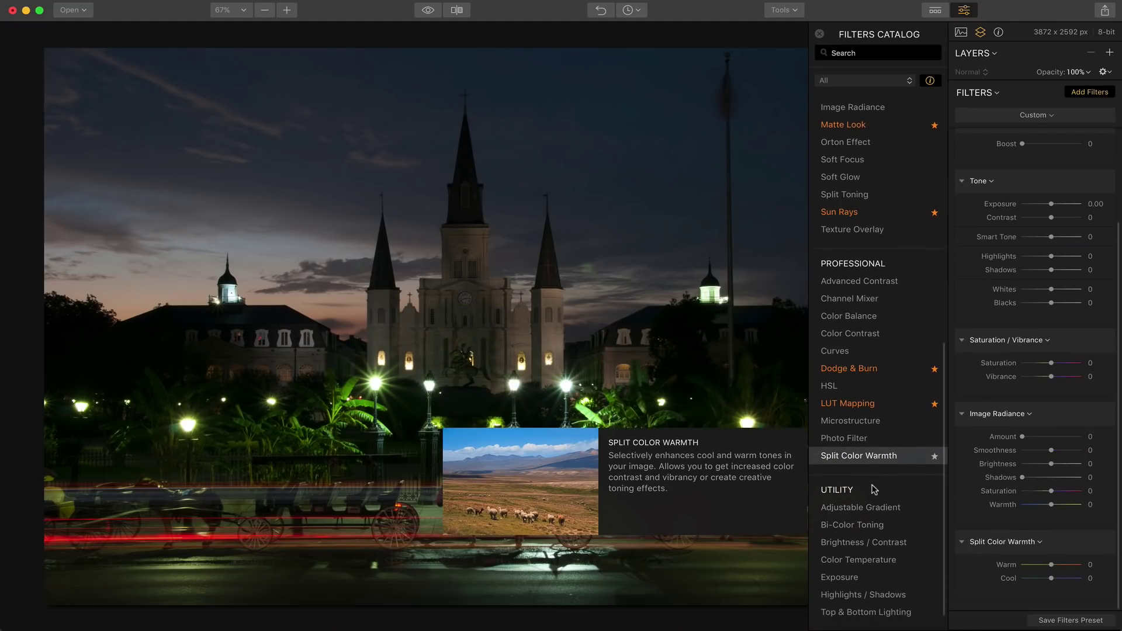
{"action": "left_click", "coordinate": [855, 366]}
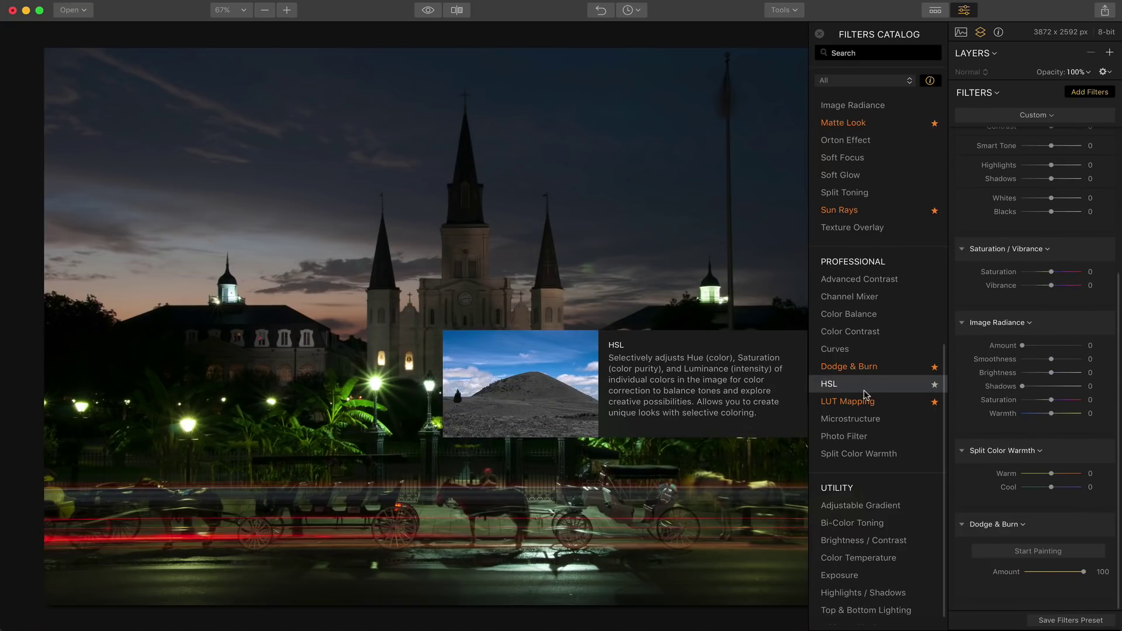
{"action": "scroll", "coordinate": [864, 390], "scroll_direction": "up", "scroll_amount": 8}
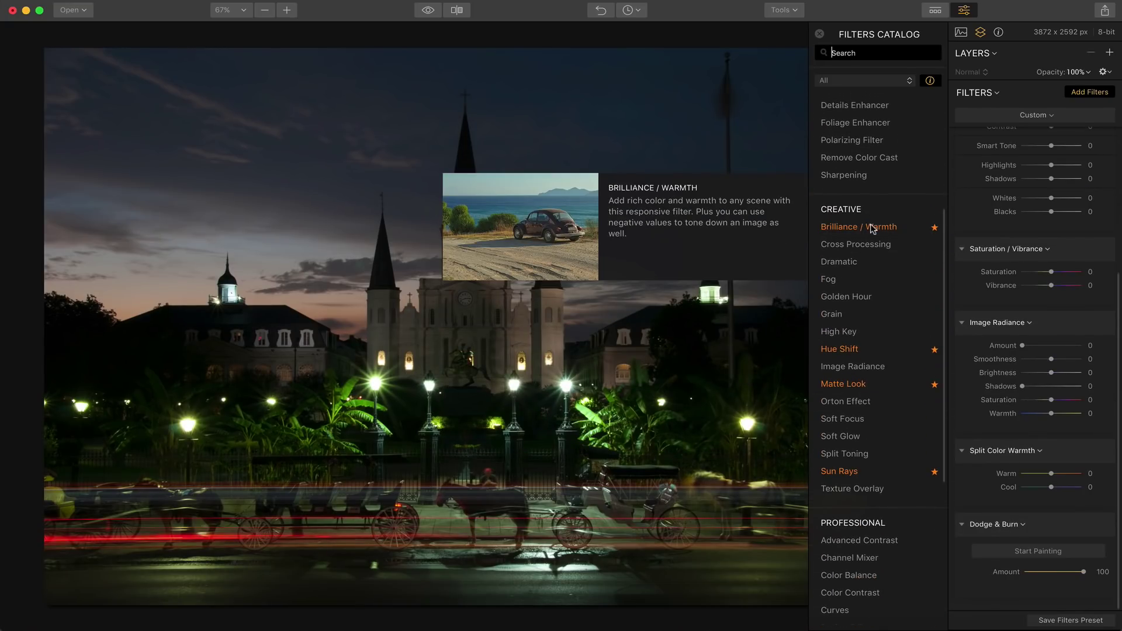
{"action": "left_click", "coordinate": [872, 228]}
{"action": "scroll", "coordinate": [876, 286], "scroll_direction": "down", "scroll_amount": 9}
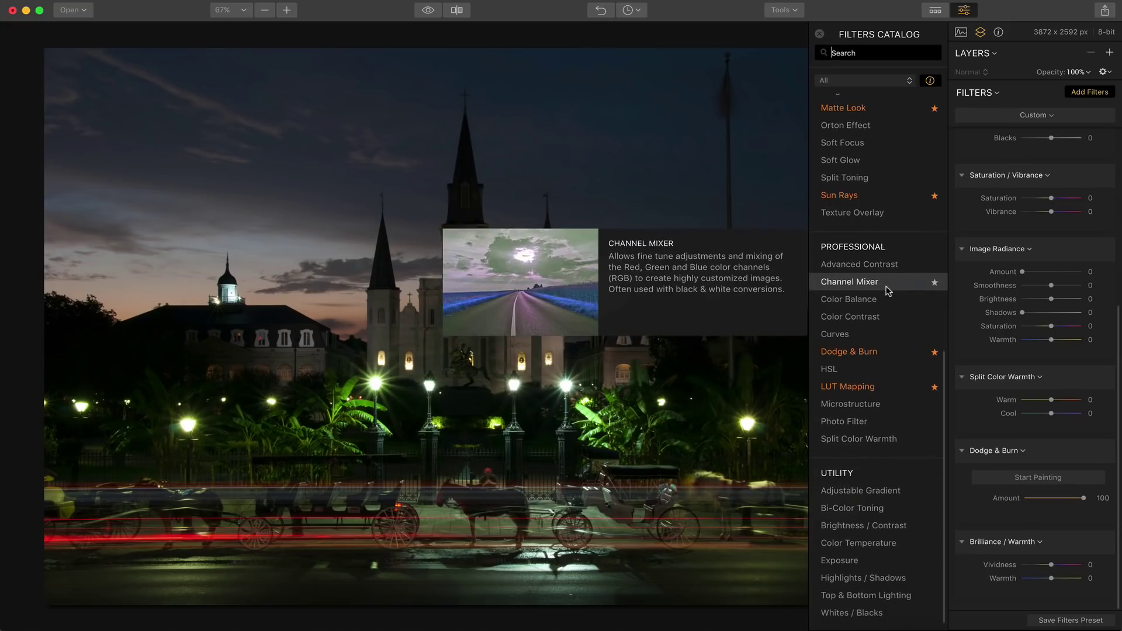
{"action": "left_click", "coordinate": [864, 373]}
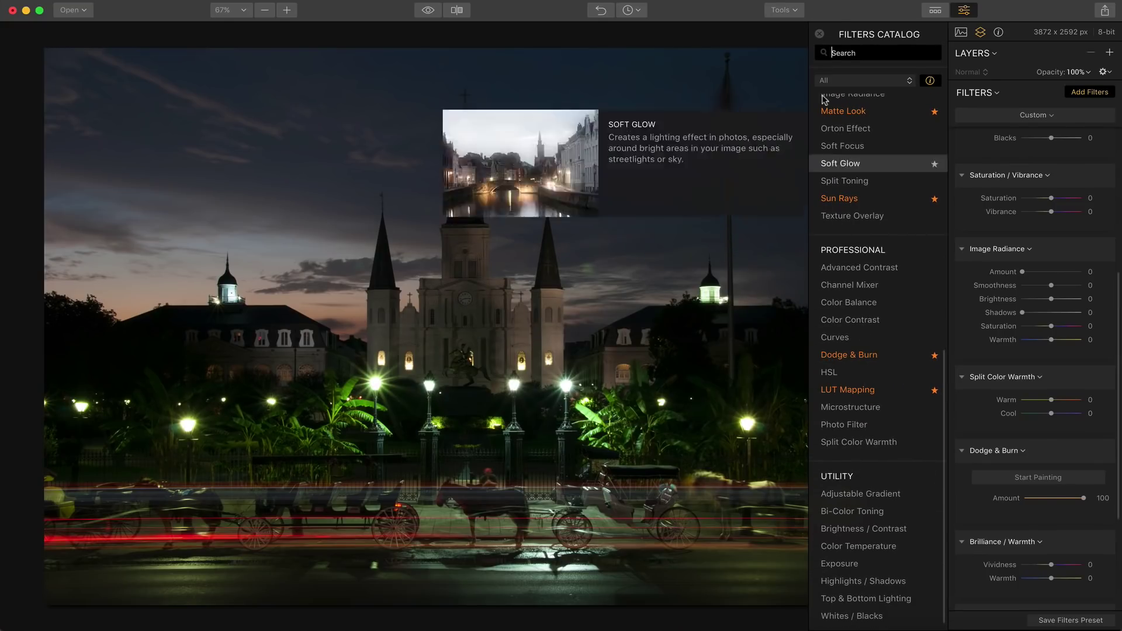
{"action": "left_click", "coordinate": [820, 34]}
{"action": "scroll", "coordinate": [1046, 327], "scroll_direction": "up", "scroll_amount": 10}
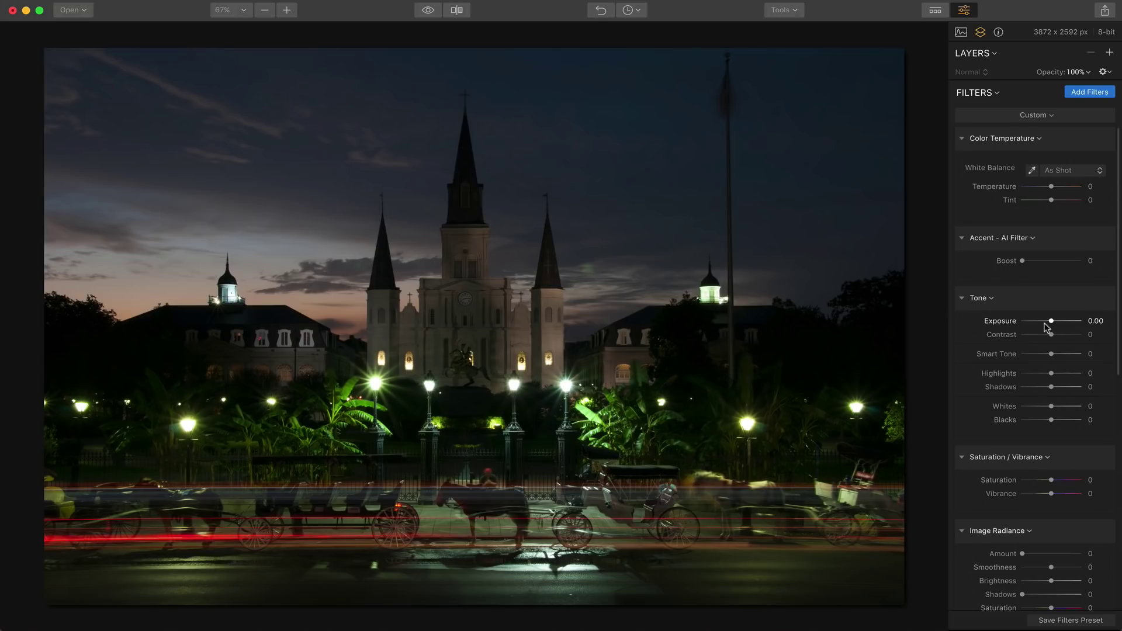
Set Temperature −27, Tint 16, Accent Boost 15, Contrast 25 and Vibrance 42.
{"action": "mouse_move", "coordinate": [1051, 186]}
{"action": "left_mouse_down"}
{"action": "mouse_move", "coordinate": [1037, 189]}
{"action": "mouse_move", "coordinate": [1052, 200]}
{"action": "left_mouse_up"}
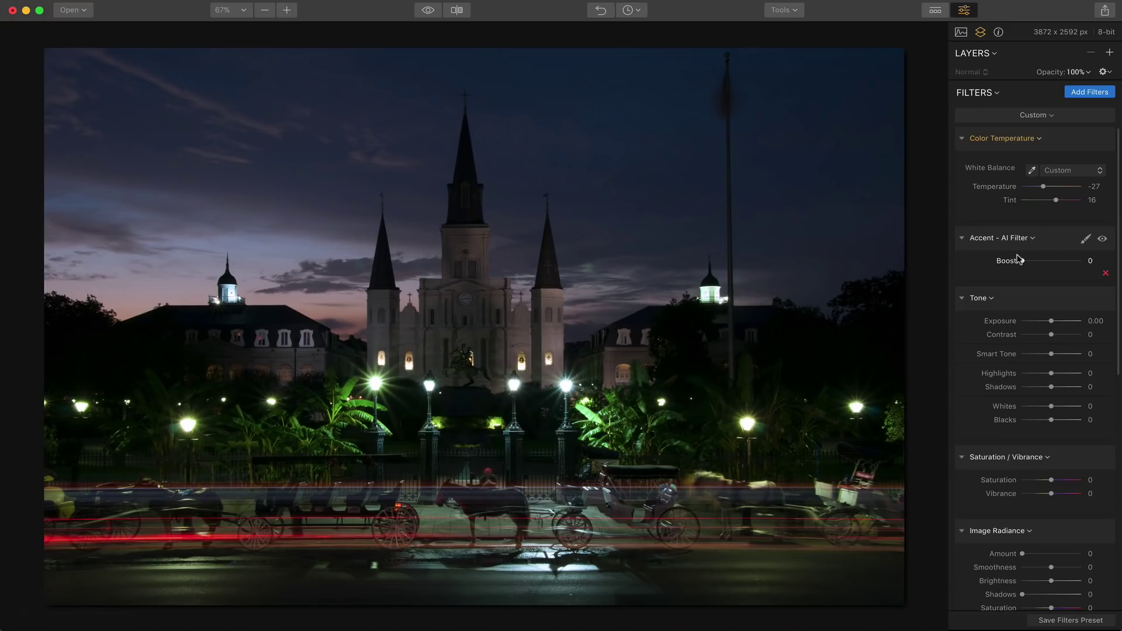
{"action": "left_click_drag", "start_coordinate": [1021, 261], "coordinate": [1027, 263]}
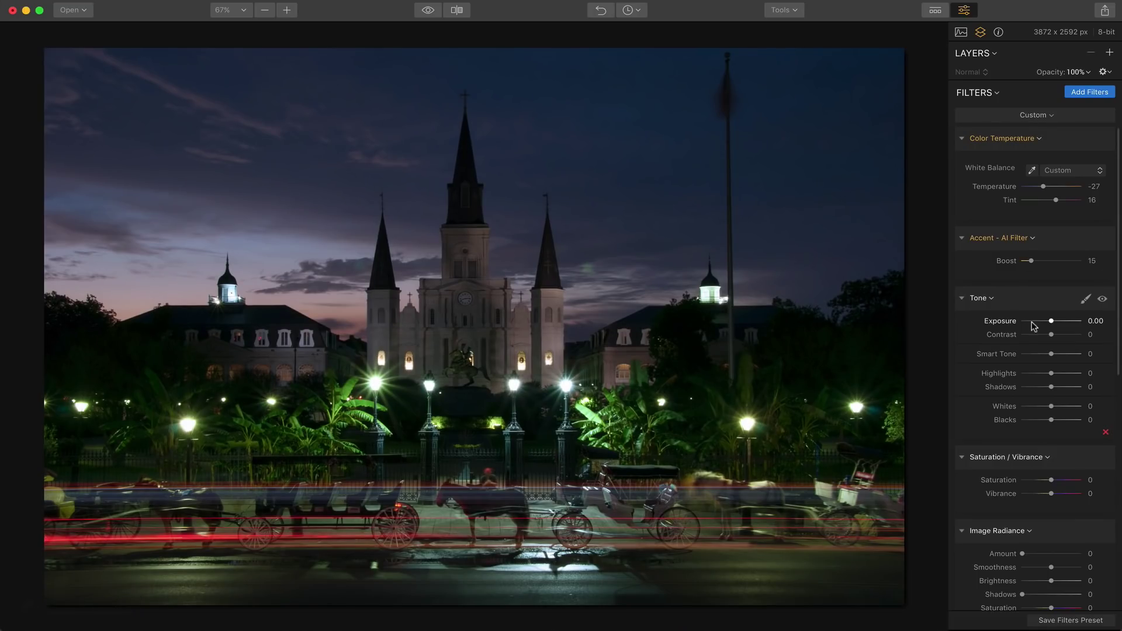
{"action": "left_click_drag", "start_coordinate": [1051, 334], "coordinate": [1057, 336]}
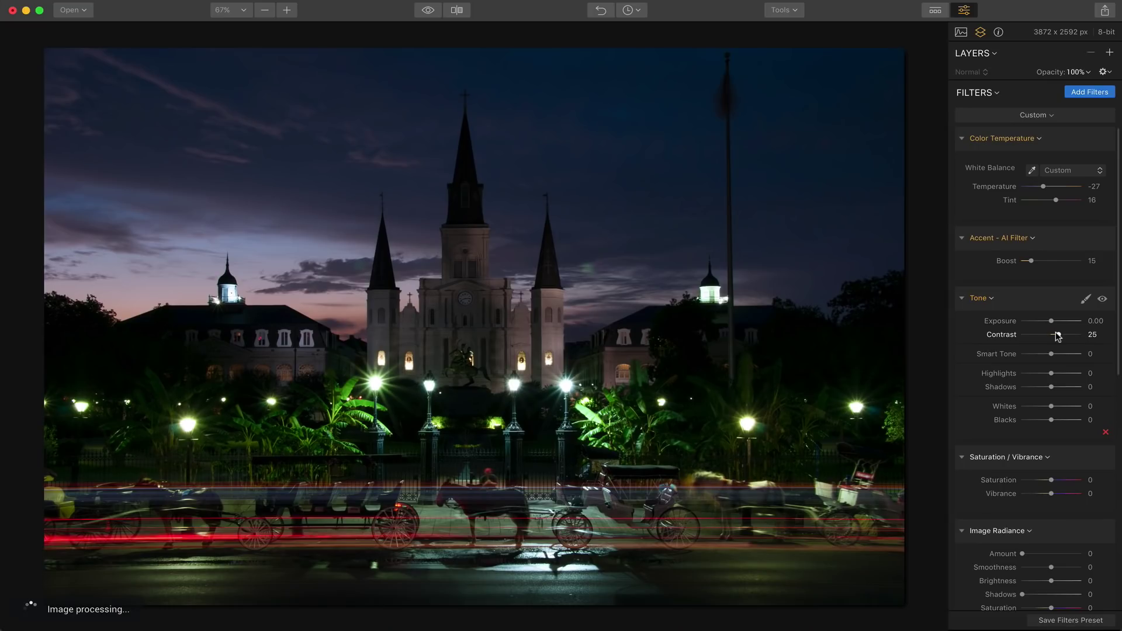
{"action": "scroll", "coordinate": [1046, 374], "scroll_direction": "down", "scroll_amount": 3}
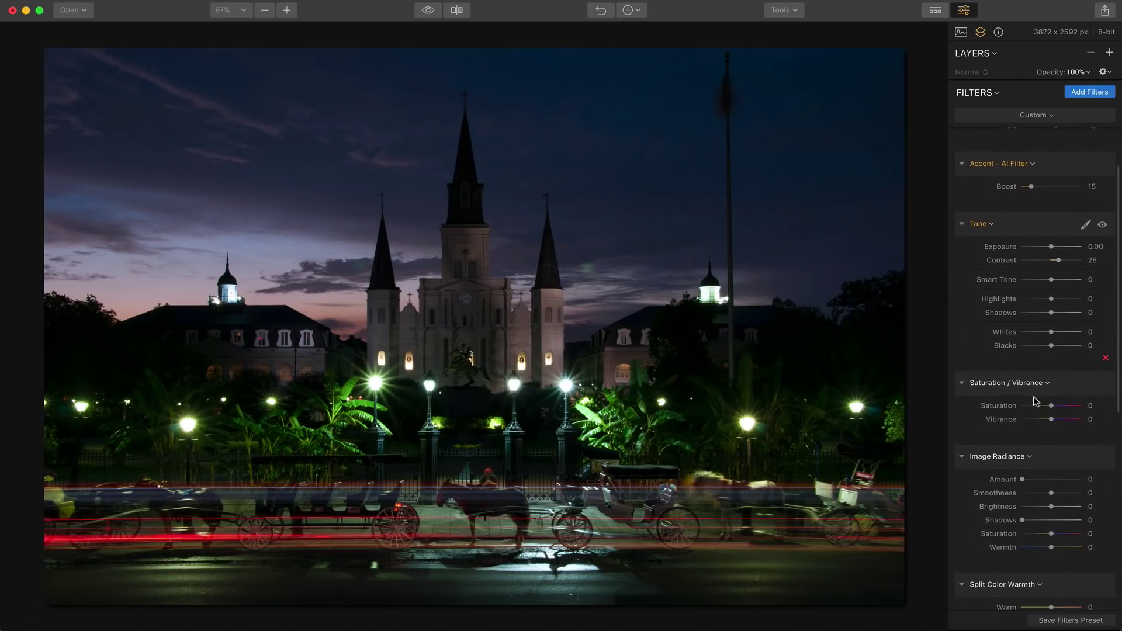
{"action": "left_click_drag", "start_coordinate": [1050, 407], "coordinate": [1062, 409]}
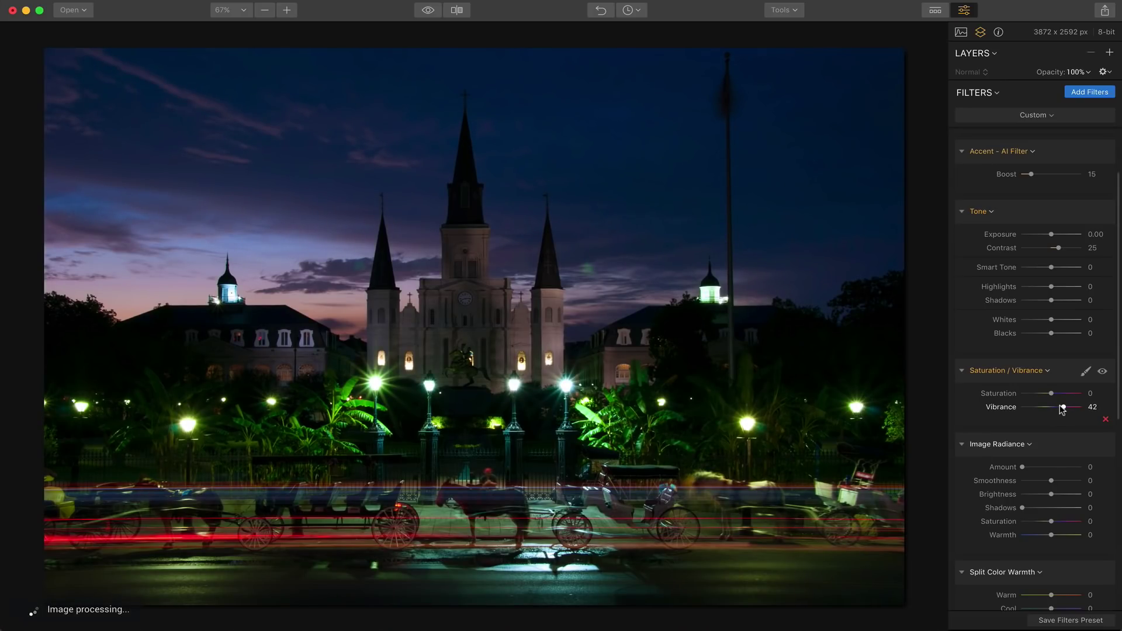
Toggle Saturation / Vibrance off and on, then compare the original with the edit.
{"action": "left_click", "coordinate": [1102, 372]}
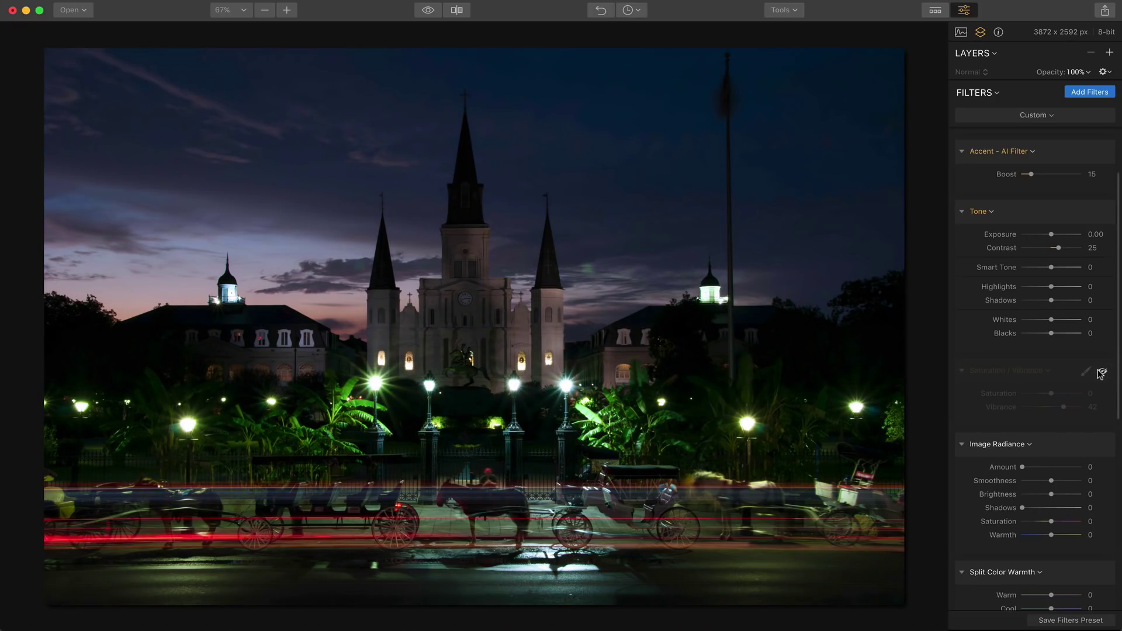
{"action": "left_click", "coordinate": [1101, 373]}
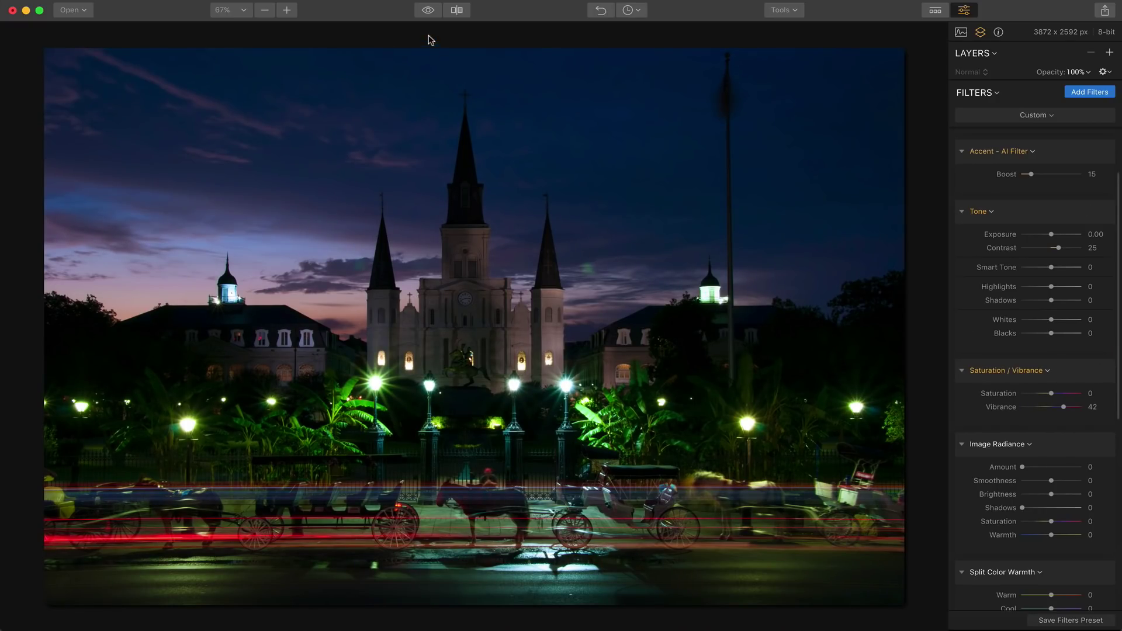
{"action": "left_click", "coordinate": [425, 8]}
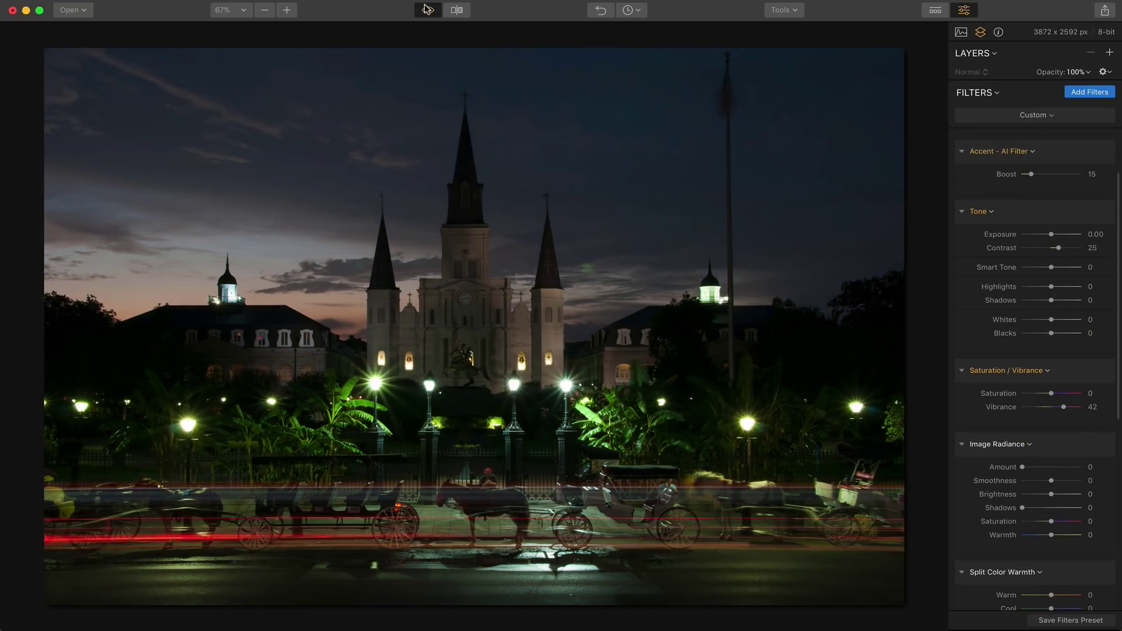
{"action": "left_click", "coordinate": [426, 8]}
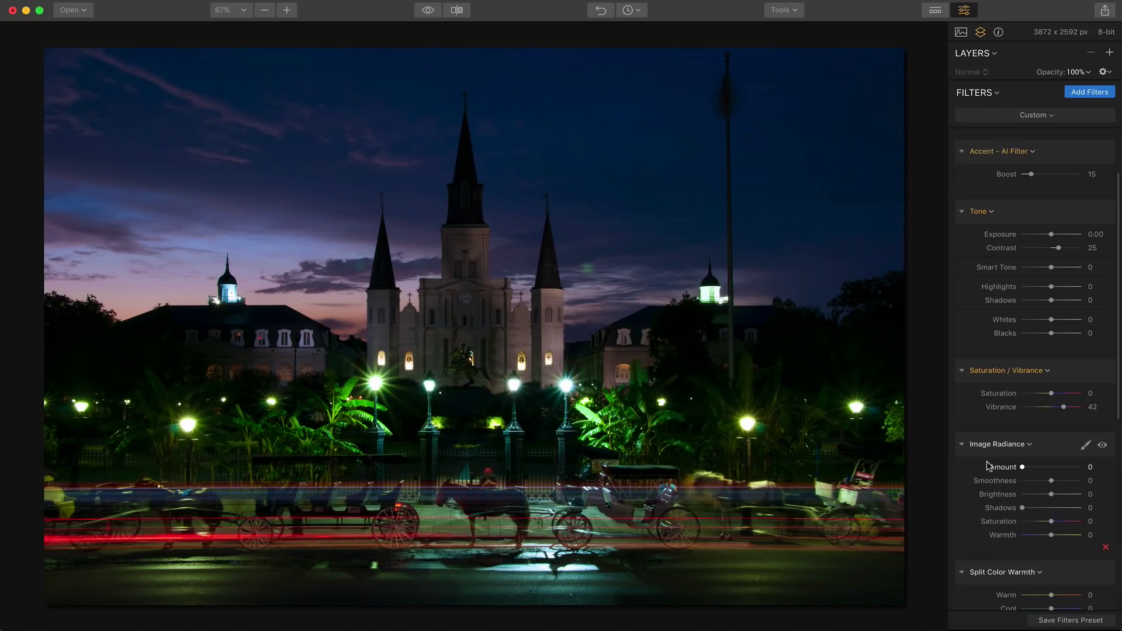
Raise the Image Radiance Amount to 29 and toggle the filter off and on to compare.
{"action": "scroll", "coordinate": [989, 465], "scroll_direction": "down", "scroll_amount": 5}
{"action": "scroll", "coordinate": [989, 465], "scroll_direction": "down", "scroll_amount": 2}
{"action": "scroll", "coordinate": [988, 465], "scroll_direction": "up", "scroll_amount": 1}
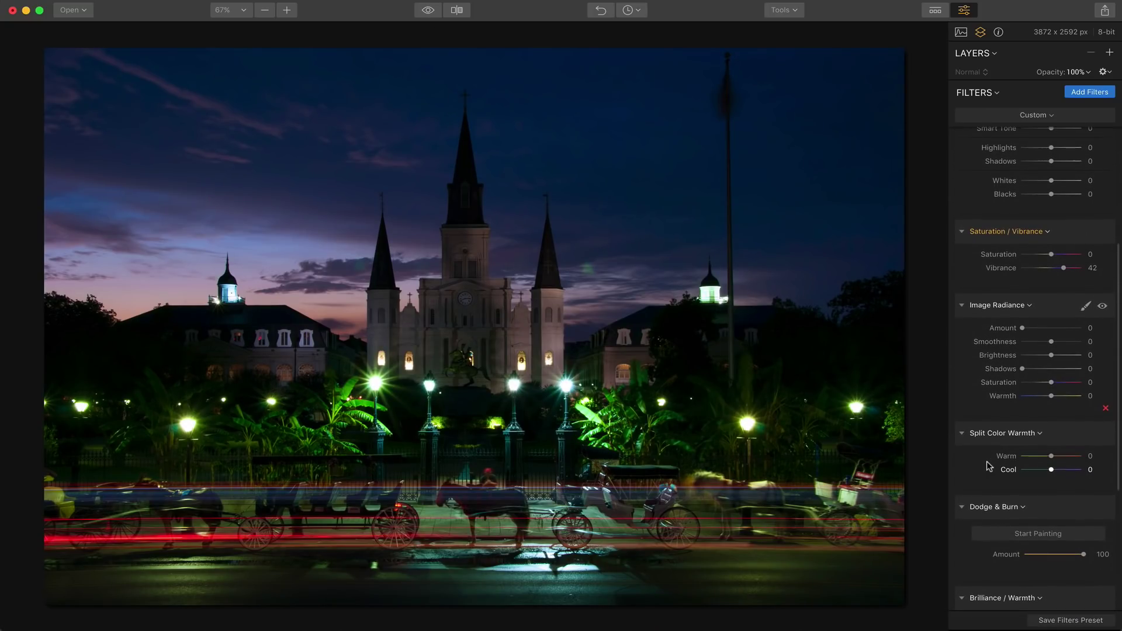
{"action": "left_click", "coordinate": [1019, 328]}
{"action": "left_click_drag", "start_coordinate": [1019, 328], "coordinate": [1032, 327]}
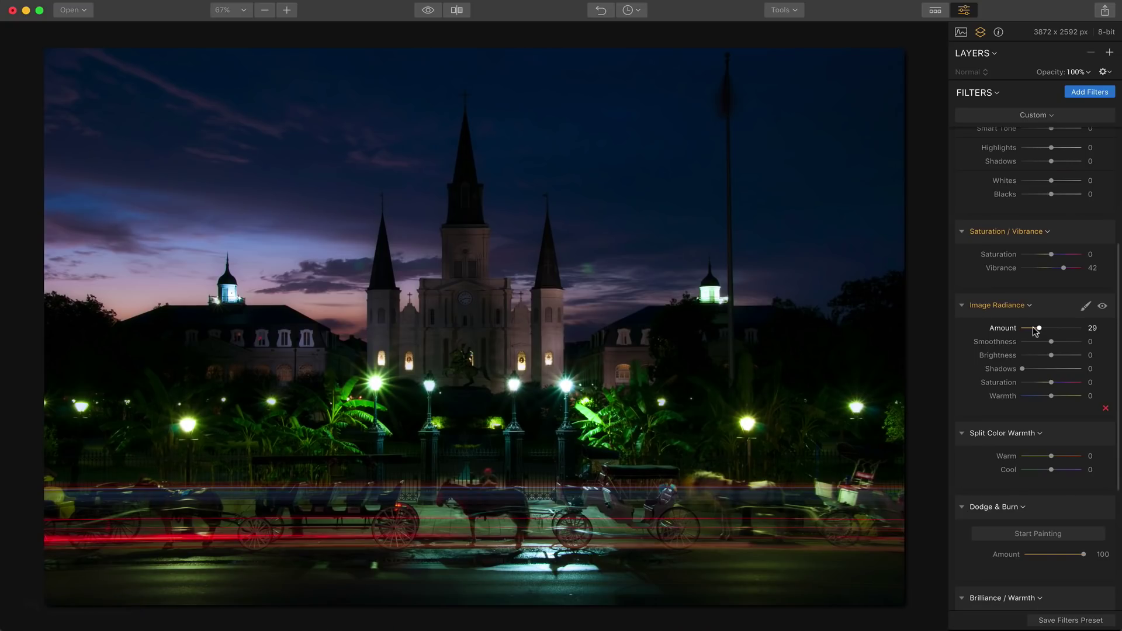
{"action": "mouse_move", "coordinate": [1033, 328]}
{"action": "left_mouse_down"}
{"action": "mouse_move", "coordinate": [1074, 328]}
{"action": "mouse_move", "coordinate": [1035, 328]}
{"action": "left_mouse_up"}
{"action": "left_click", "coordinate": [1101, 306]}
{"action": "left_click", "coordinate": [1101, 306]}
Set Split Color Warmth to Warm 62 and Cool 67, then toggle it off and on to compare.
{"action": "scroll", "coordinate": [1040, 488], "scroll_direction": "down", "scroll_amount": 3}
{"action": "scroll", "coordinate": [1040, 485], "scroll_direction": "down", "scroll_amount": 3}
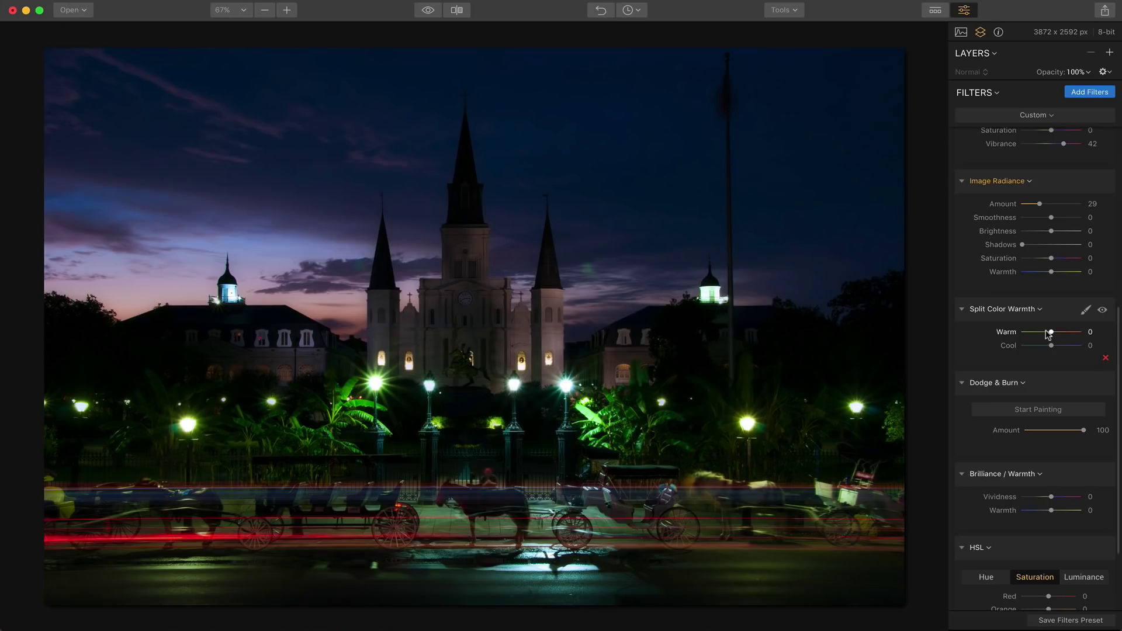
{"action": "left_click_drag", "start_coordinate": [1045, 333], "coordinate": [1069, 346]}
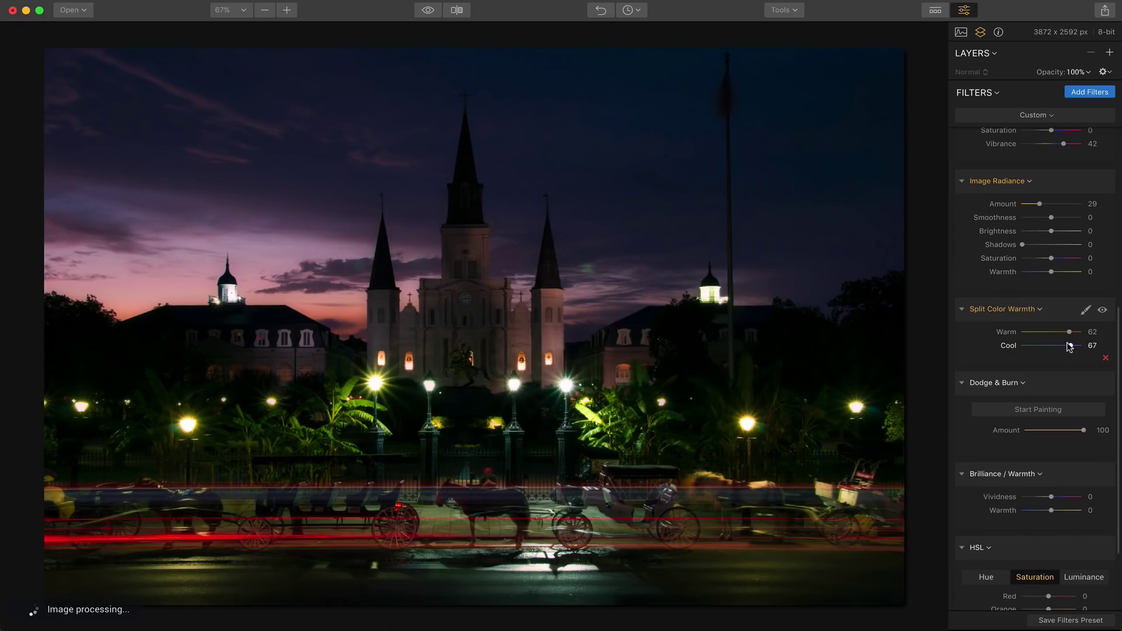
{"action": "left_click", "coordinate": [1101, 310]}
{"action": "left_click", "coordinate": [1102, 311]}
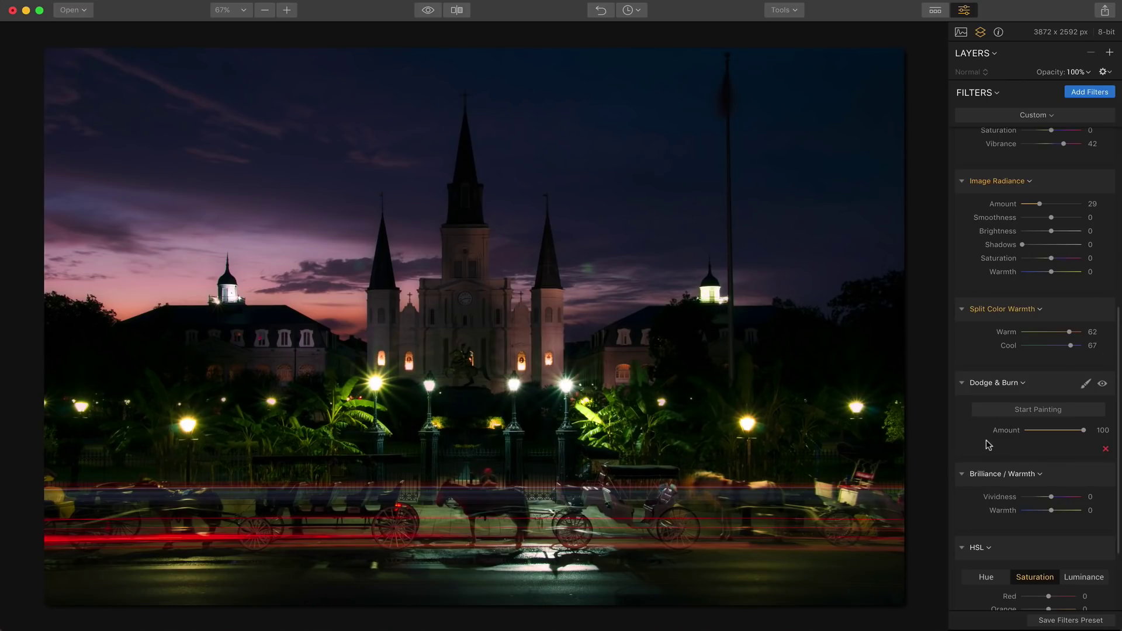
Start Dodge & Burn painting and lighten the wet road reflection at 25% strength.
{"action": "left_click", "coordinate": [1037, 408]}
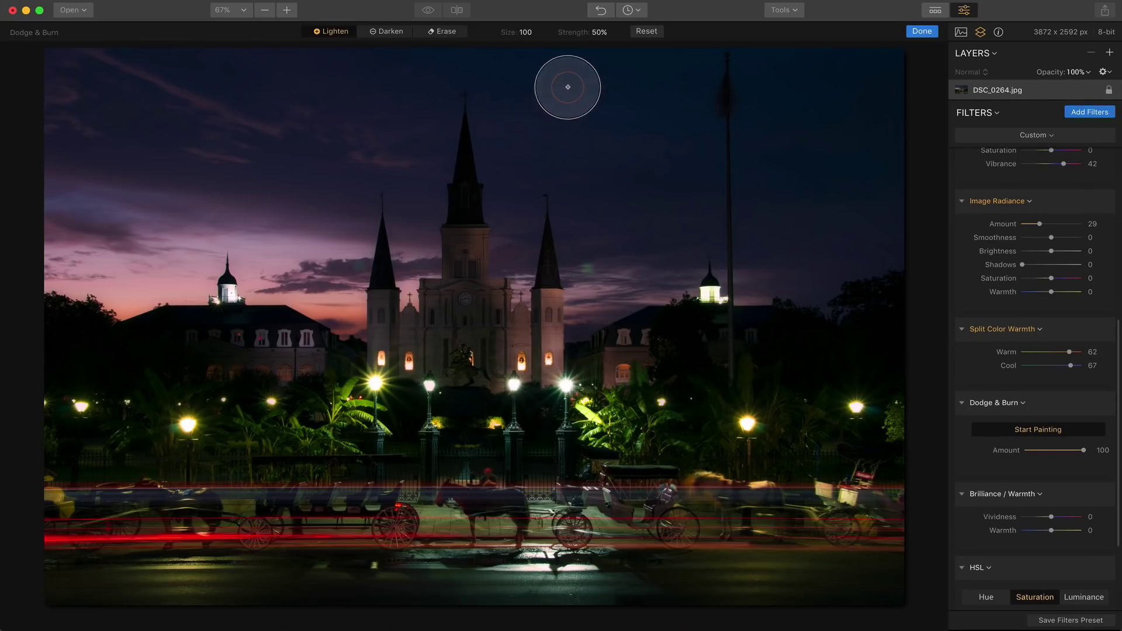
{"action": "left_click", "coordinate": [597, 32]}
{"action": "left_click_drag", "start_coordinate": [597, 50], "coordinate": [586, 50]}
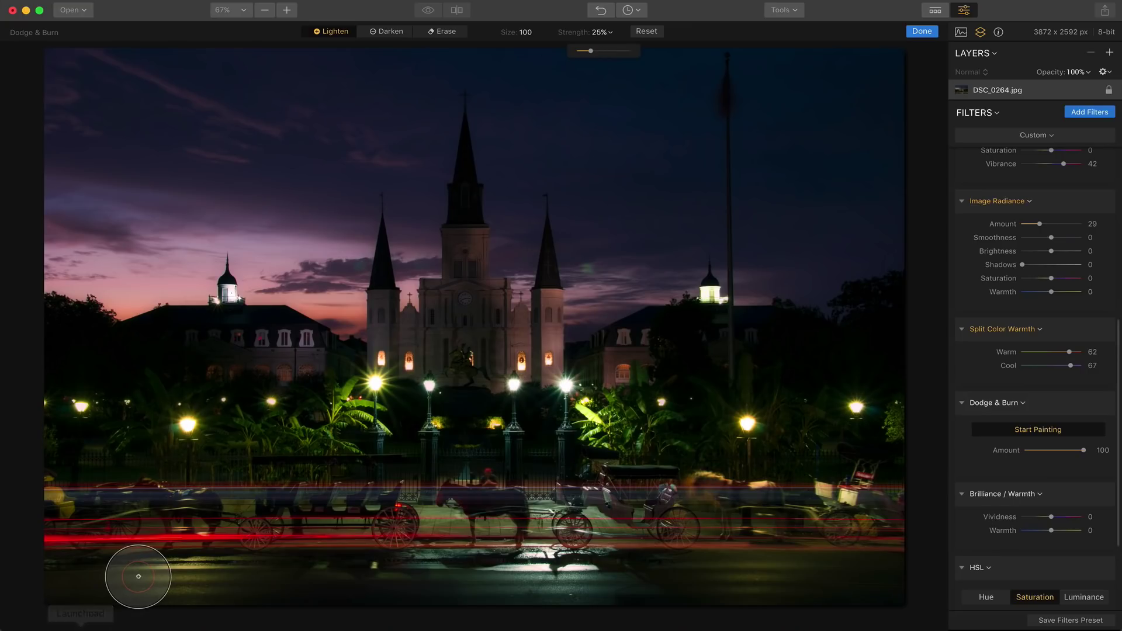
{"action": "mouse_move", "coordinate": [195, 545]}
{"action": "left_mouse_down"}
{"action": "mouse_move", "coordinate": [519, 555]}
{"action": "mouse_move", "coordinate": [289, 569]}
{"action": "mouse_move", "coordinate": [564, 561]}
{"action": "mouse_move", "coordinate": [471, 569]}
{"action": "mouse_move", "coordinate": [927, 572]}
{"action": "mouse_move", "coordinate": [692, 558]}
{"action": "mouse_move", "coordinate": [757, 555]}
{"action": "mouse_move", "coordinate": [885, 565]}
{"action": "mouse_move", "coordinate": [668, 591]}
{"action": "mouse_move", "coordinate": [441, 575]}
{"action": "mouse_move", "coordinate": [515, 548]}
{"action": "left_mouse_up"}
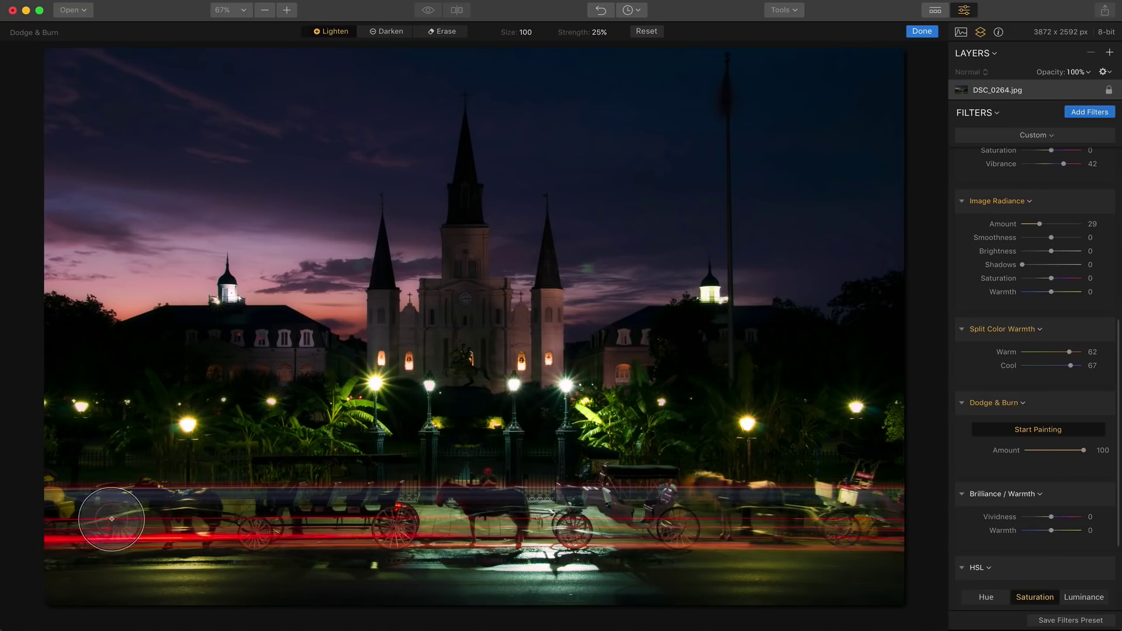
Darken the lower-left facade and trees, then finish painting with Done.
{"action": "left_click", "coordinate": [385, 31]}
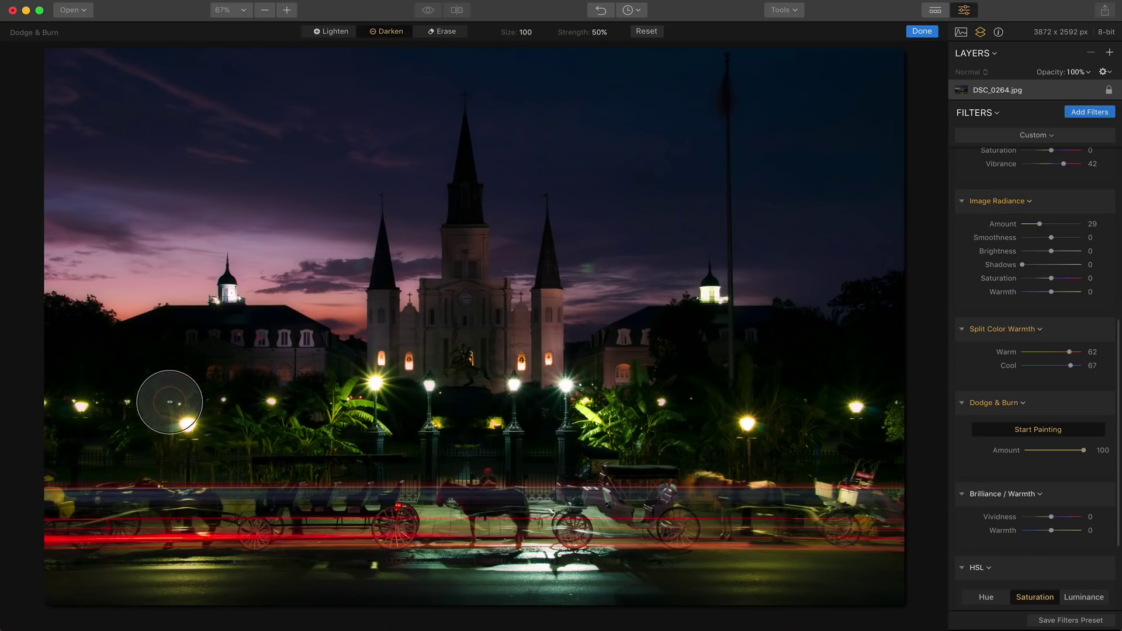
{"action": "mouse_move", "coordinate": [49, 357]}
{"action": "left_mouse_down"}
{"action": "mouse_move", "coordinate": [300, 358]}
{"action": "mouse_move", "coordinate": [238, 413]}
{"action": "mouse_move", "coordinate": [294, 451]}
{"action": "mouse_move", "coordinate": [458, 426]}
{"action": "mouse_move", "coordinate": [634, 333]}
{"action": "mouse_move", "coordinate": [634, 420]}
{"action": "mouse_move", "coordinate": [693, 382]}
{"action": "mouse_move", "coordinate": [917, 339]}
{"action": "mouse_move", "coordinate": [726, 433]}
{"action": "mouse_move", "coordinate": [694, 431]}
{"action": "mouse_move", "coordinate": [598, 382]}
{"action": "mouse_move", "coordinate": [513, 430]}
{"action": "mouse_move", "coordinate": [285, 440]}
{"action": "mouse_move", "coordinate": [295, 376]}
{"action": "mouse_move", "coordinate": [68, 424]}
{"action": "mouse_move", "coordinate": [418, 446]}
{"action": "mouse_move", "coordinate": [608, 409]}
{"action": "mouse_move", "coordinate": [767, 359]}
{"action": "mouse_move", "coordinate": [903, 389]}
{"action": "mouse_move", "coordinate": [897, 301]}
{"action": "mouse_move", "coordinate": [756, 438]}
{"action": "mouse_move", "coordinate": [505, 446]}
{"action": "mouse_move", "coordinate": [203, 421]}
{"action": "mouse_move", "coordinate": [95, 381]}
{"action": "left_mouse_up"}
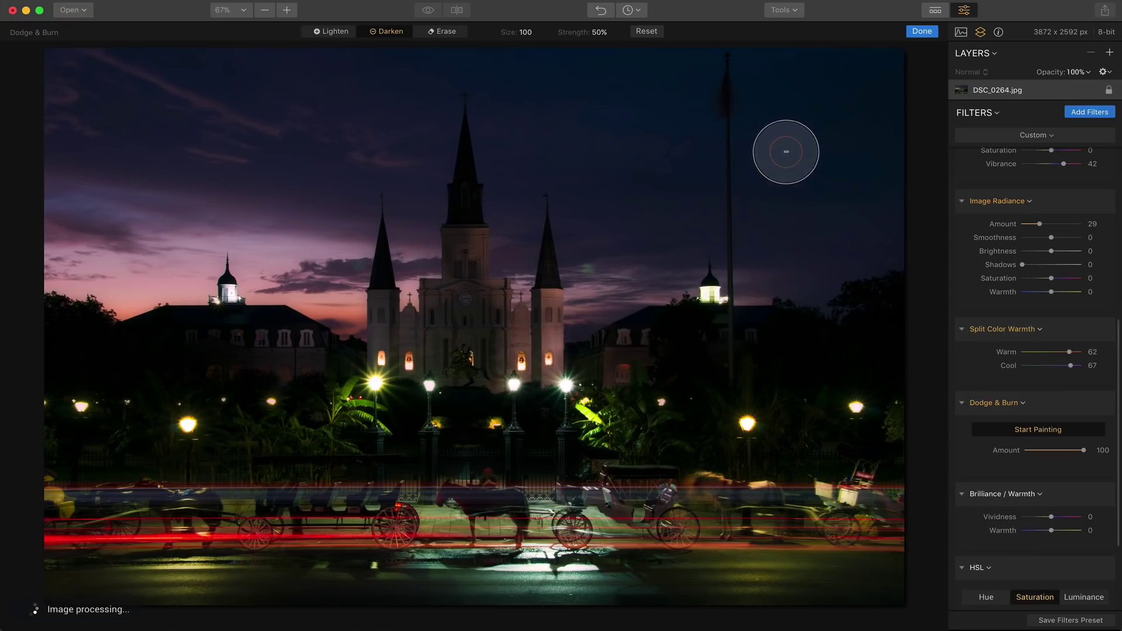
{"action": "left_click", "coordinate": [924, 32]}
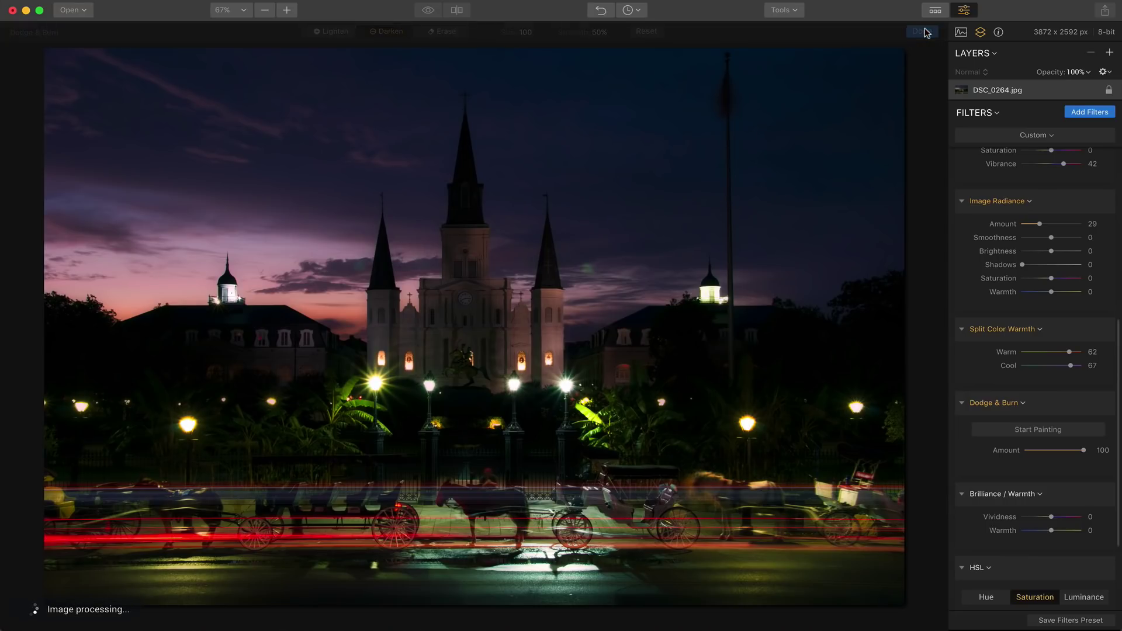
{"action": "left_click", "coordinate": [1099, 405]}
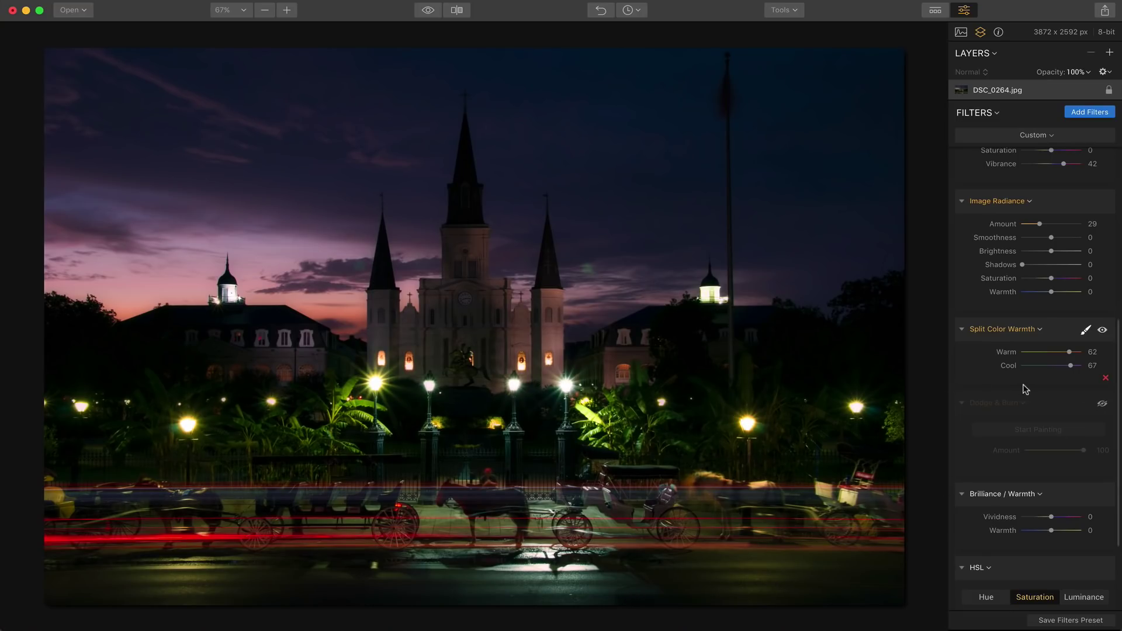
{"action": "left_click", "coordinate": [1100, 405]}
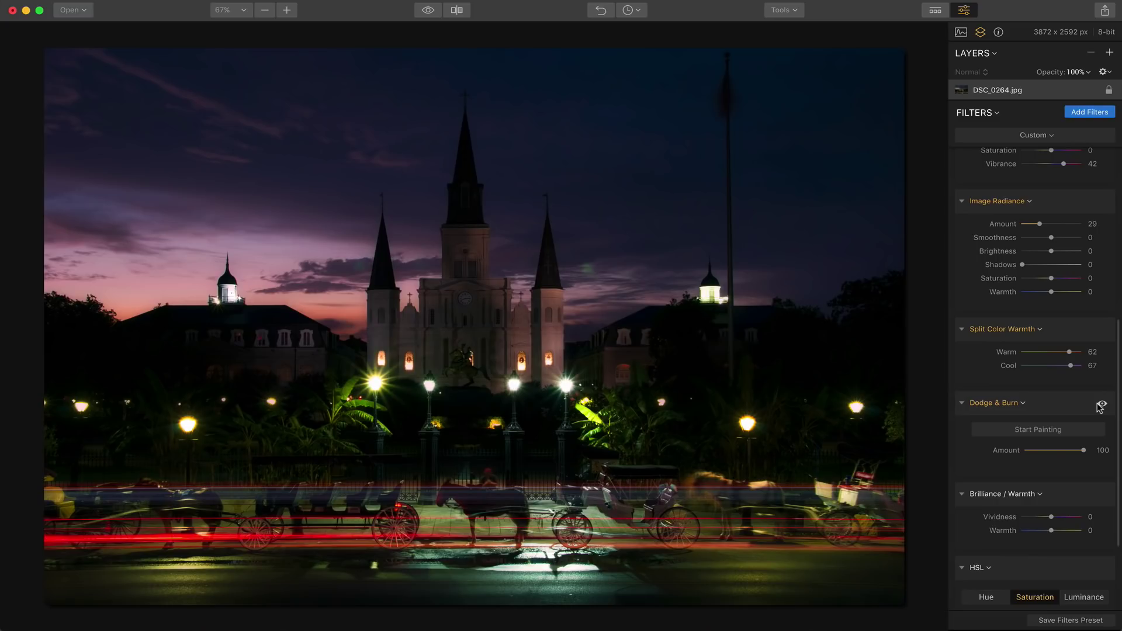
{"action": "left_click", "coordinate": [1101, 404]}
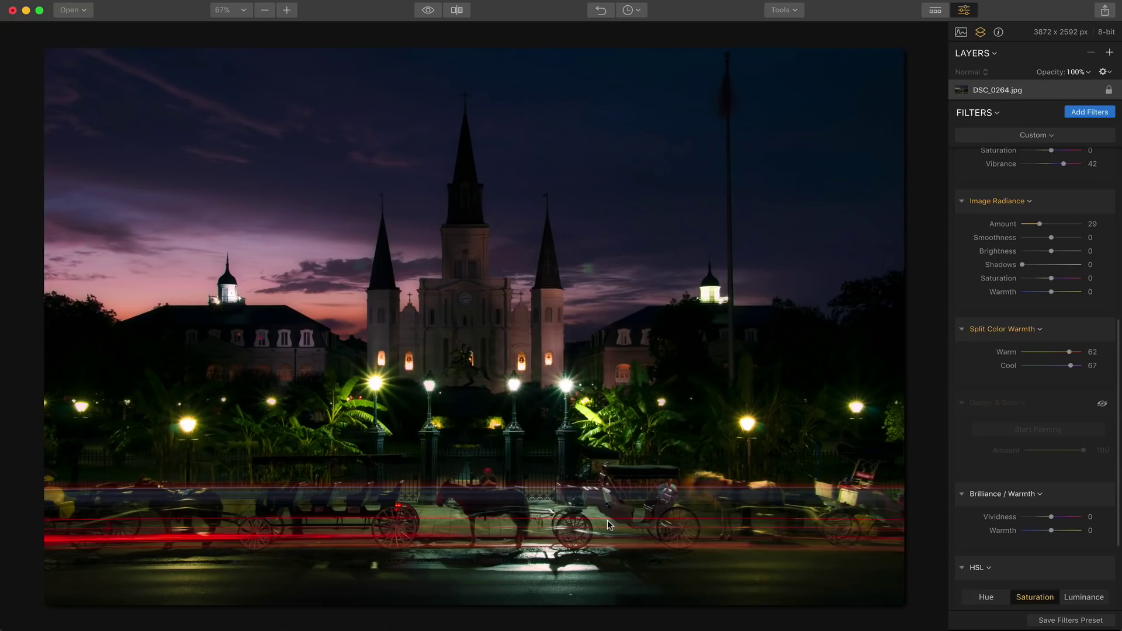
{"action": "left_click", "coordinate": [1101, 403]}
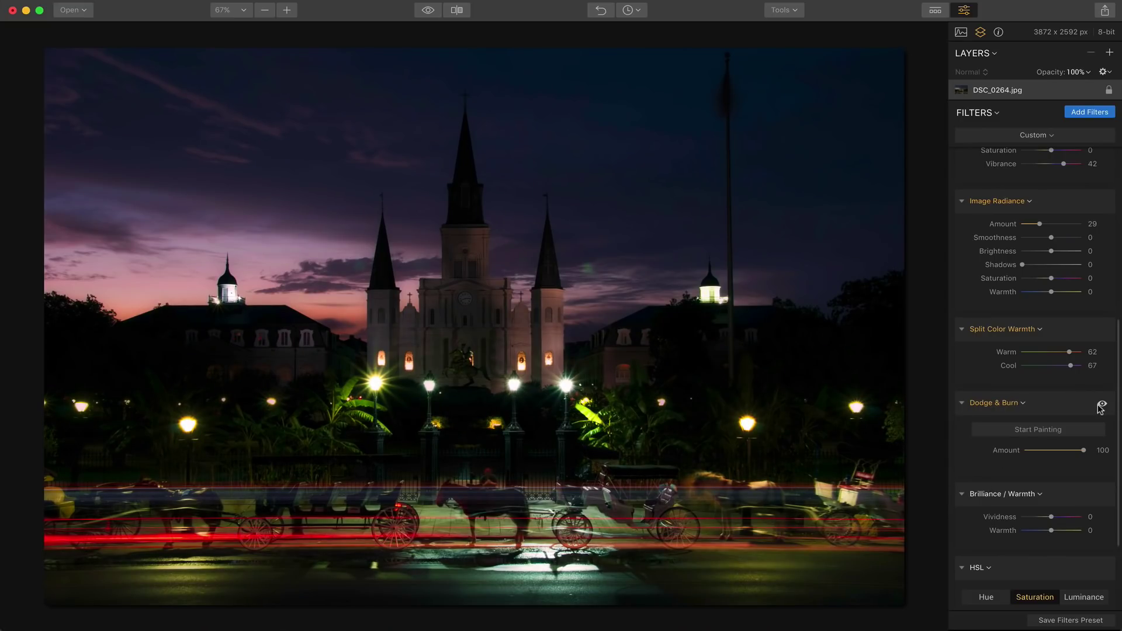
Paint Lighten strokes along the road at 33% strength and finish with Done.
{"action": "left_click", "coordinate": [1042, 429]}
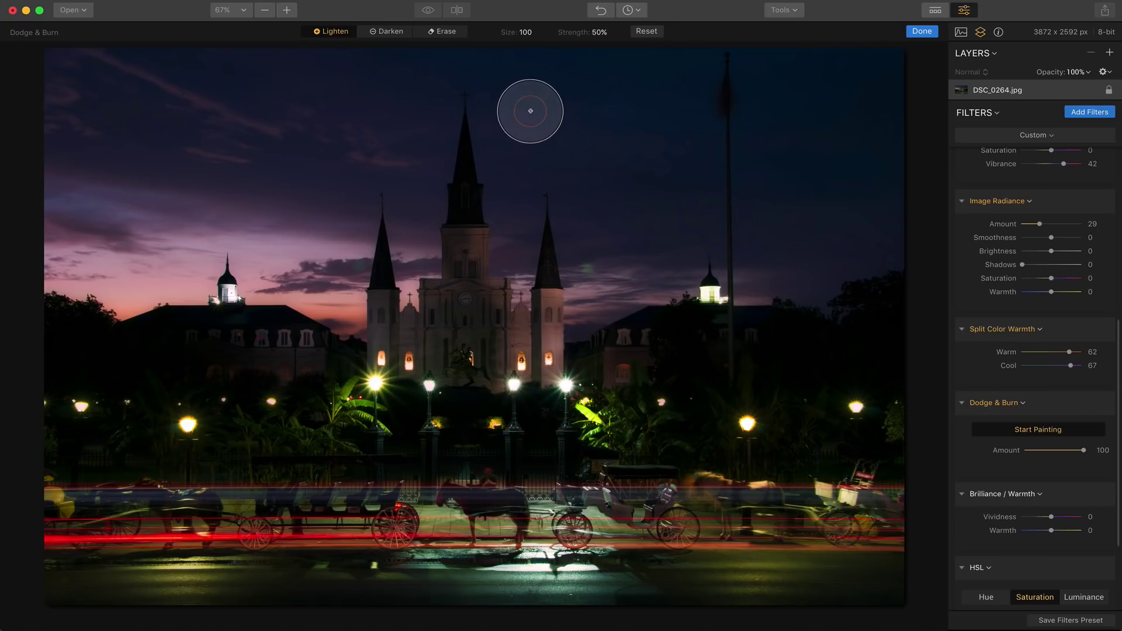
{"action": "left_click", "coordinate": [600, 32]}
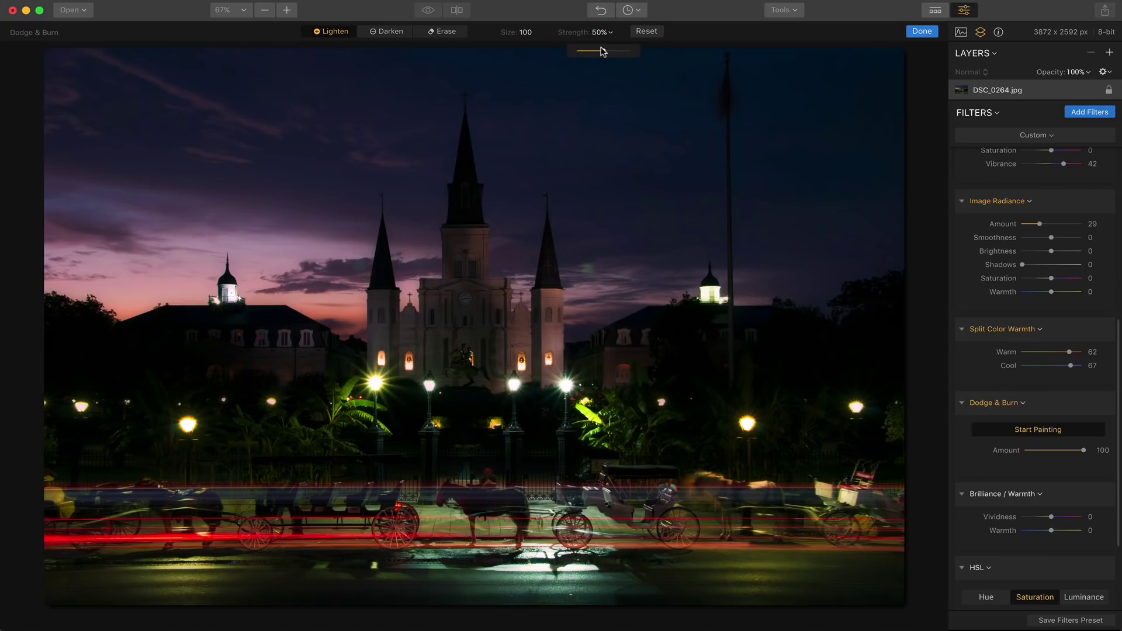
{"action": "left_click_drag", "start_coordinate": [602, 52], "coordinate": [593, 52]}
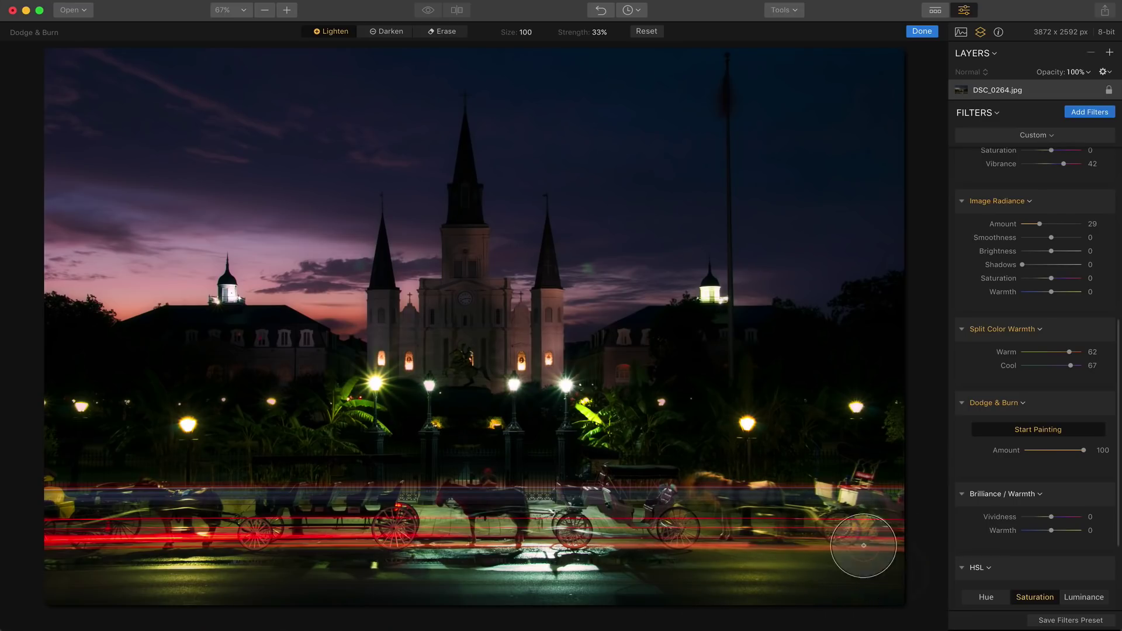
{"action": "left_click_drag", "start_coordinate": [671, 571], "coordinate": [324, 596]}
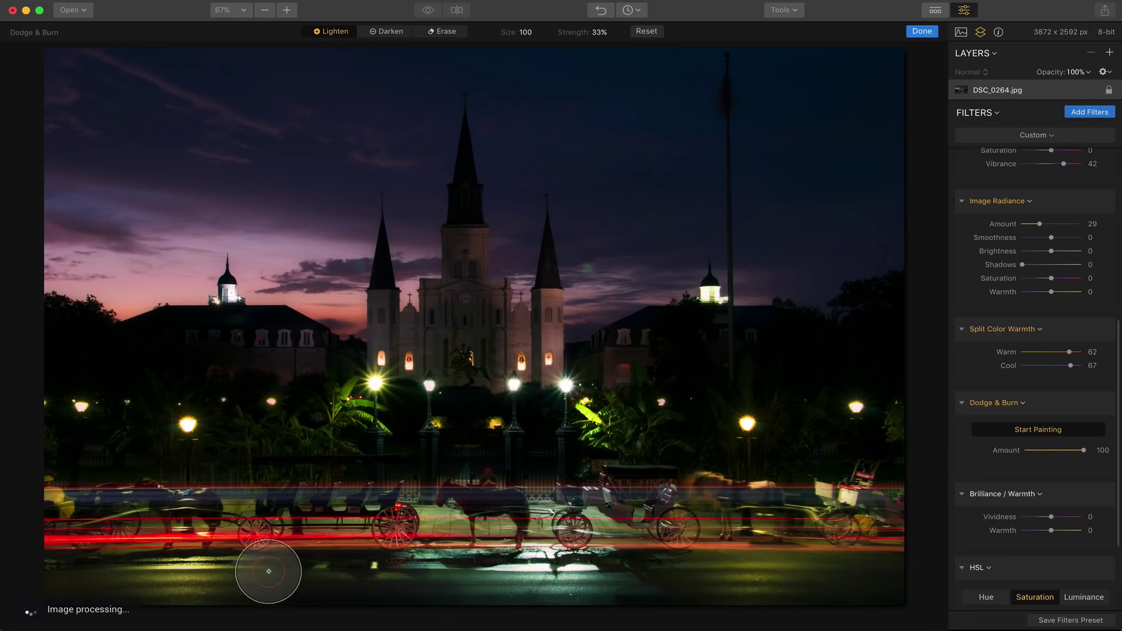
{"action": "left_click", "coordinate": [922, 31]}
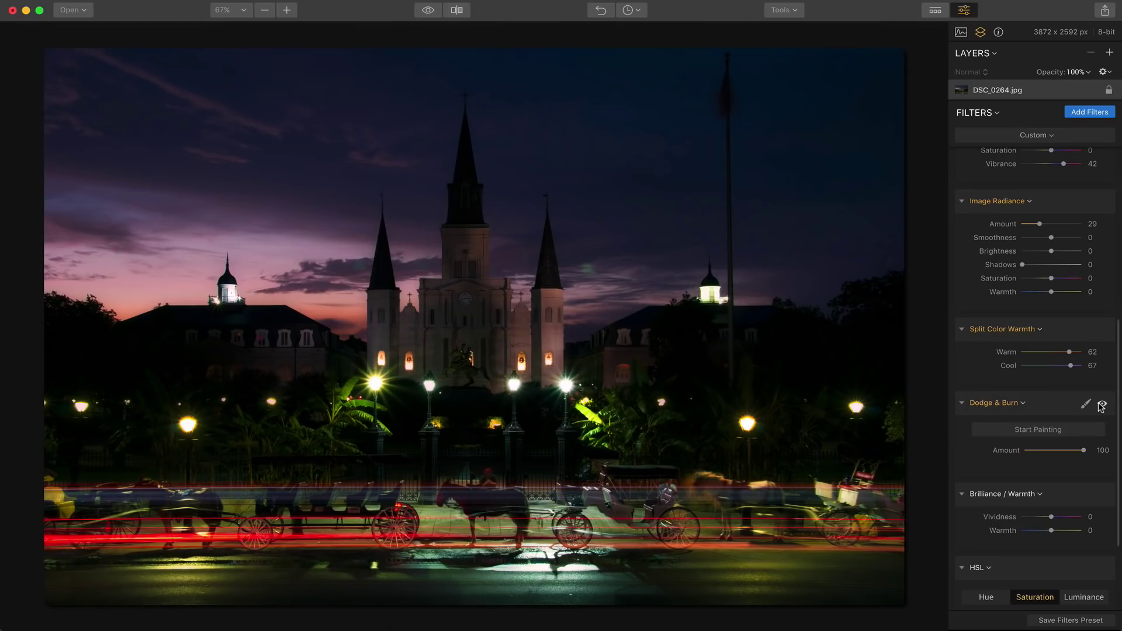
{"action": "left_click", "coordinate": [1101, 406]}
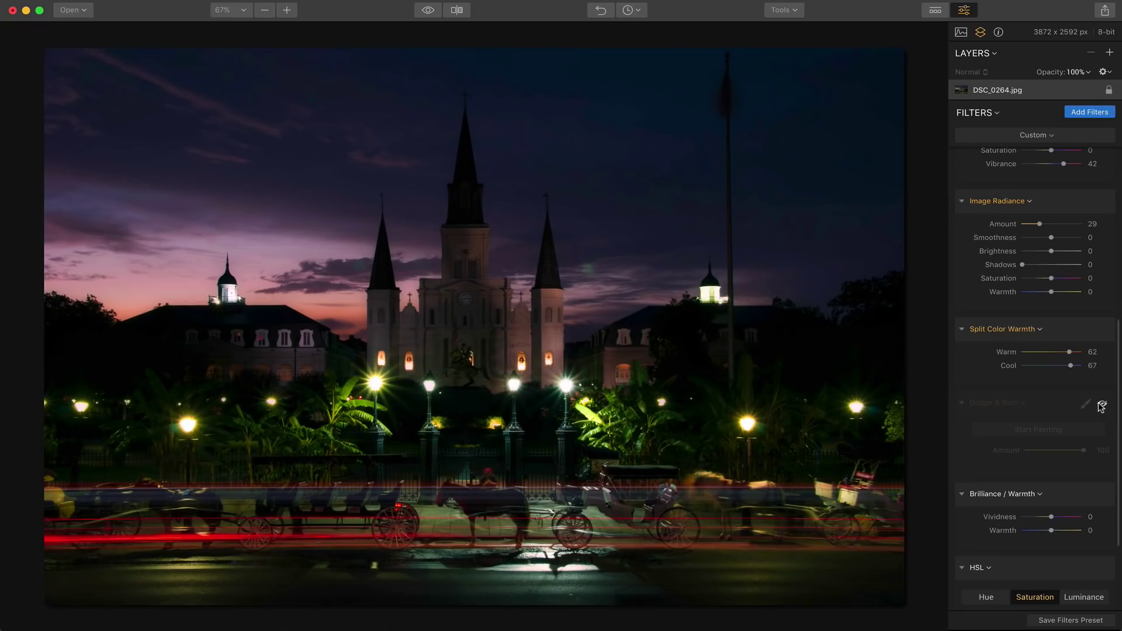
{"action": "left_click", "coordinate": [1100, 406]}
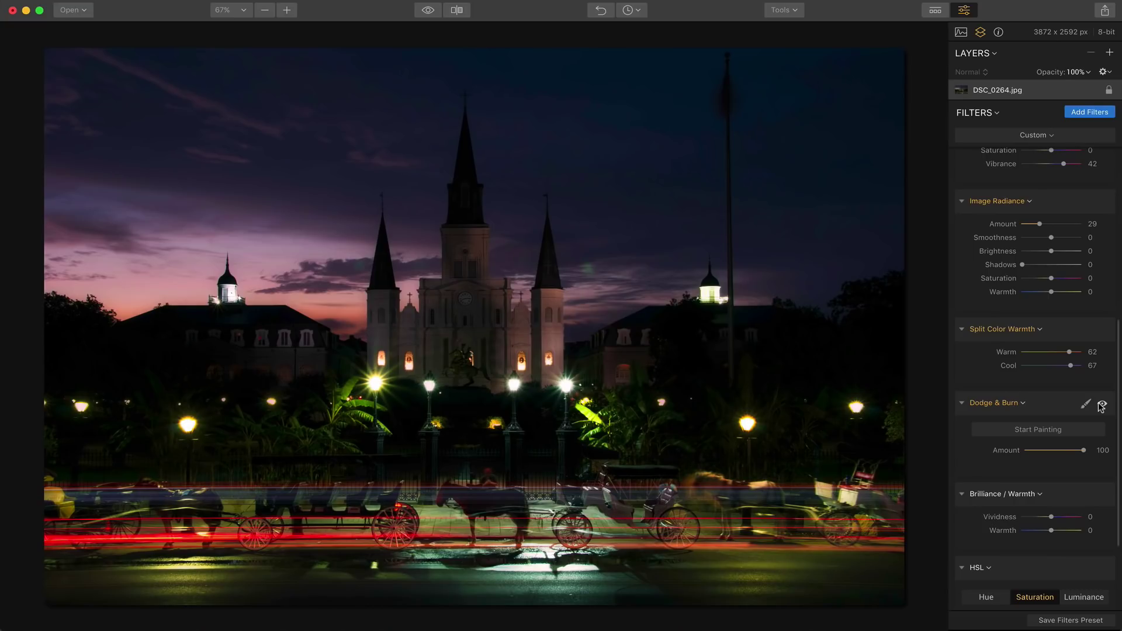
{"action": "scroll", "coordinate": [1052, 467], "scroll_direction": "down", "scroll_amount": 5}
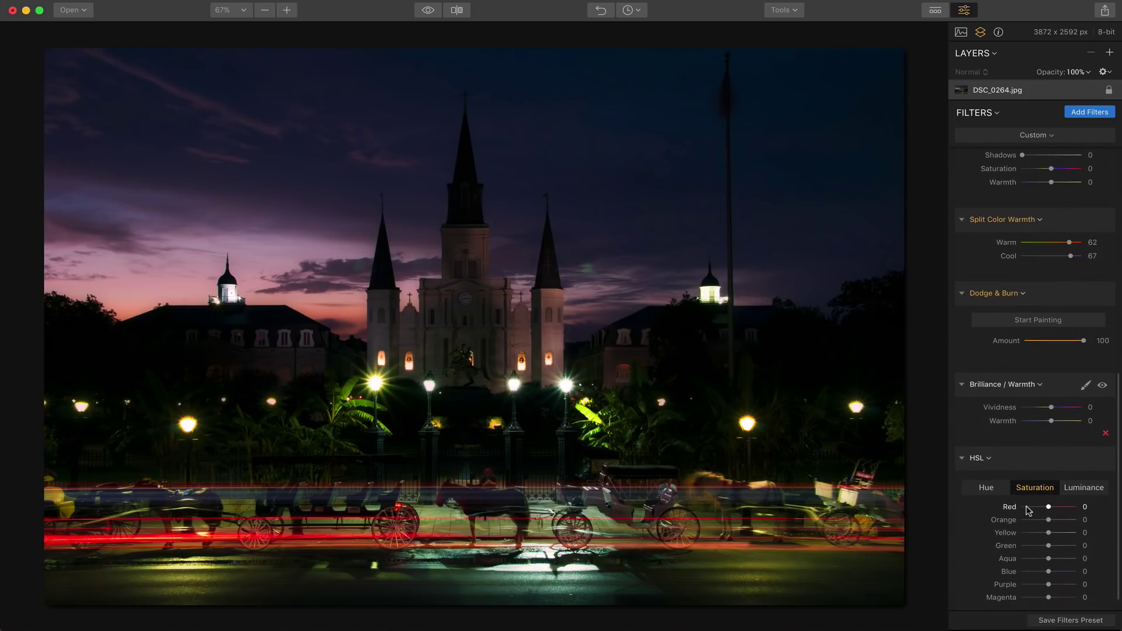
{"action": "left_click", "coordinate": [1046, 321]}
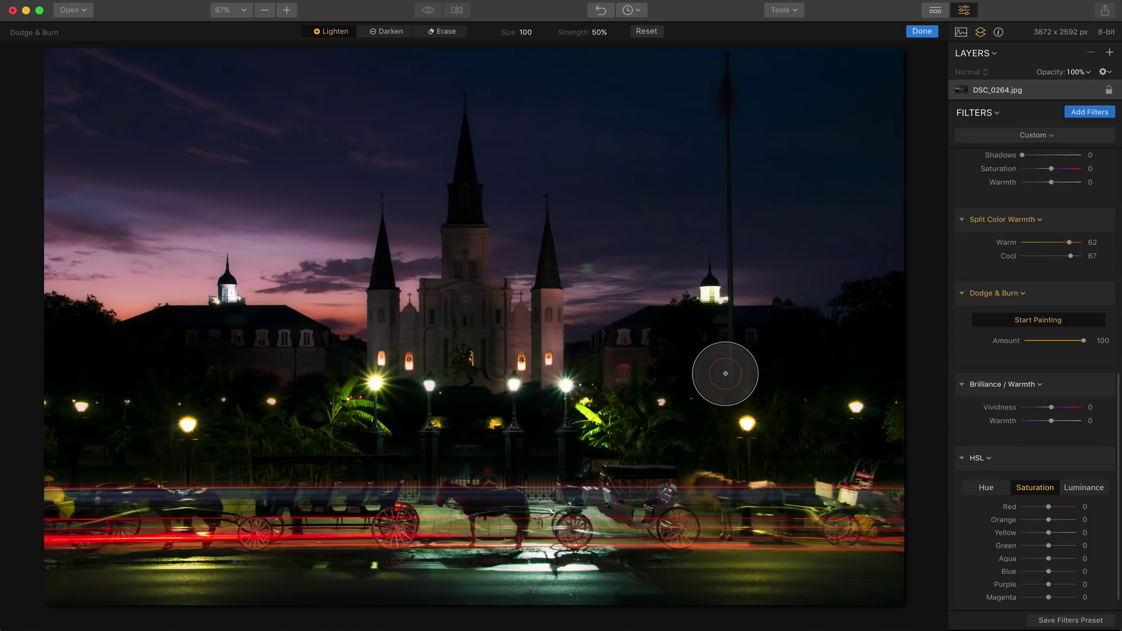
{"action": "left_click", "coordinate": [923, 32]}
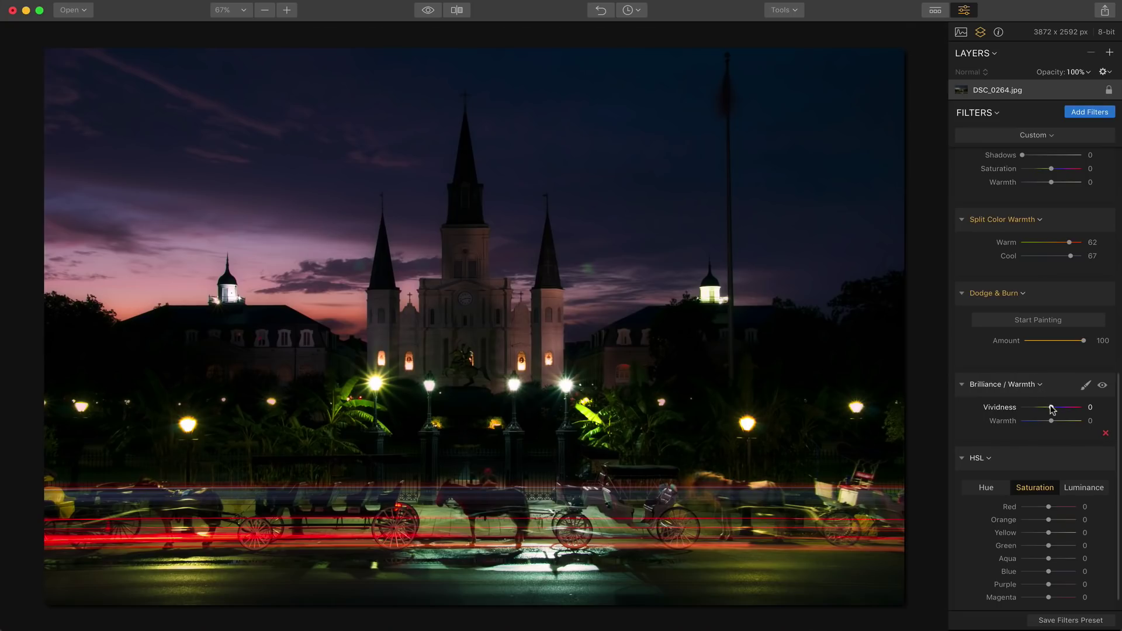
Set Brilliance / Warmth to Vividness 14 and Warmth −21, then toggle it off and on.
{"action": "left_click_drag", "start_coordinate": [1049, 407], "coordinate": [1040, 416]}
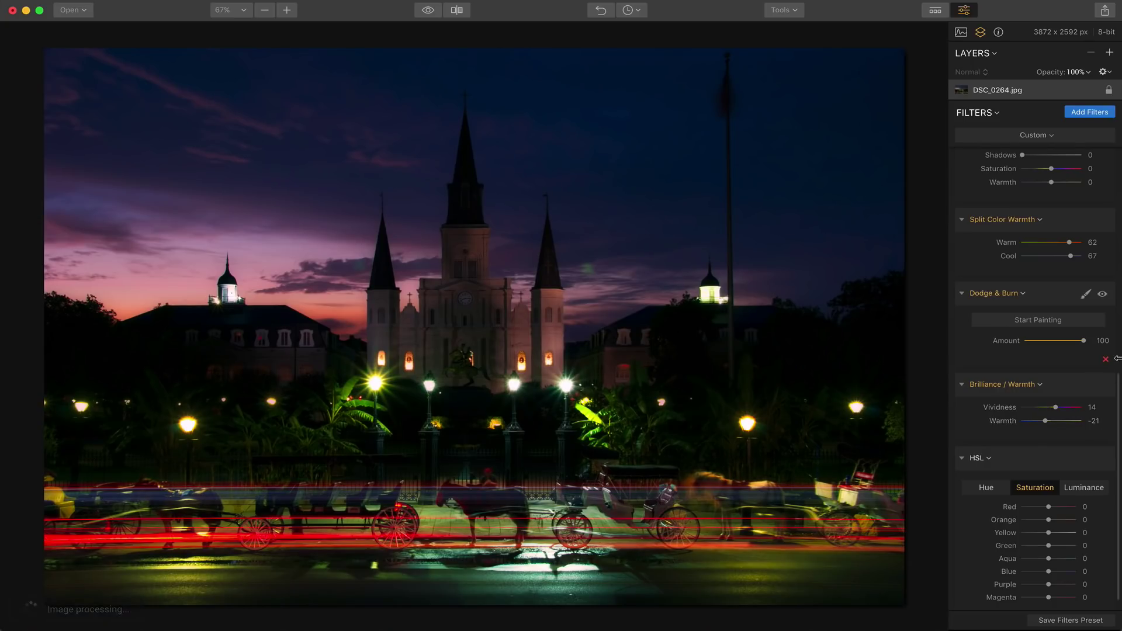
{"action": "left_click", "coordinate": [1101, 386]}
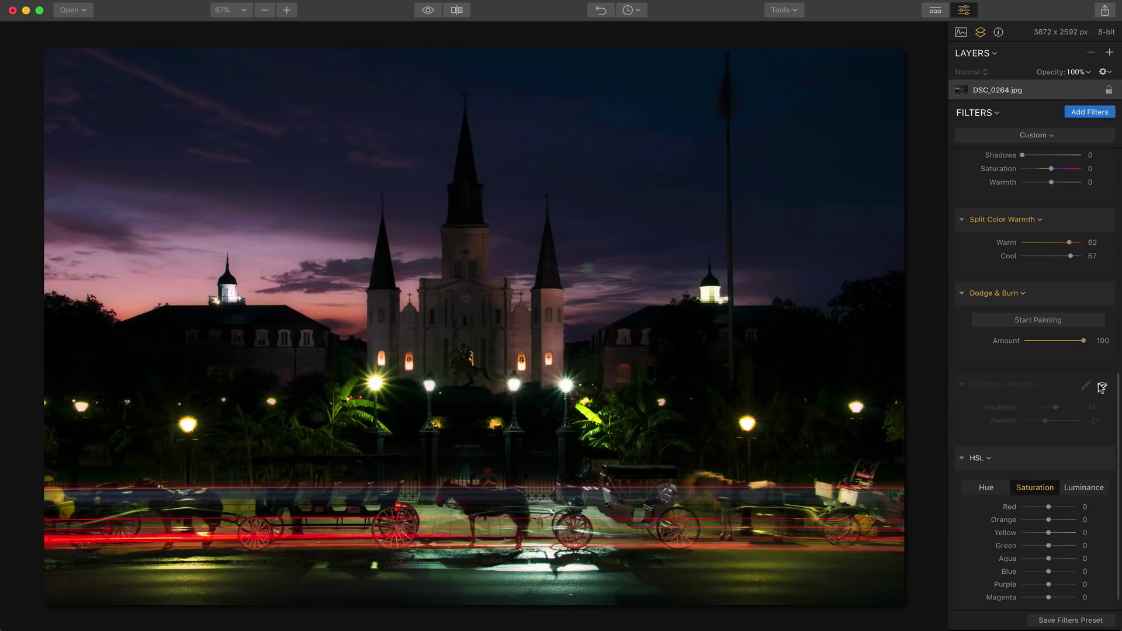
{"action": "left_click", "coordinate": [1100, 386]}
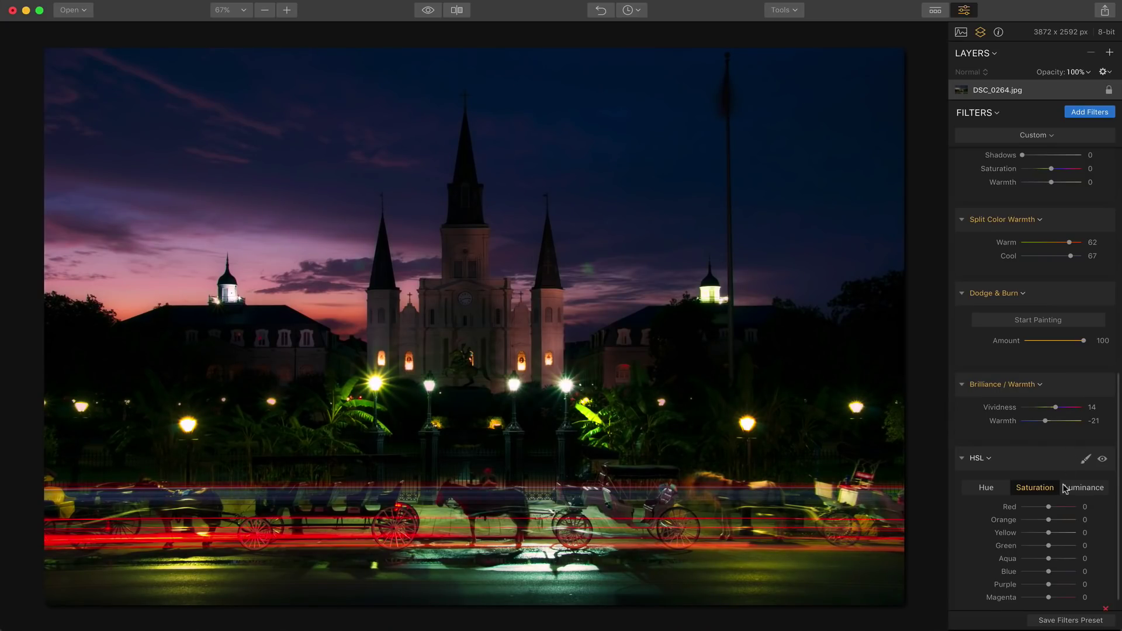
Drop the HSL Saturation Green slider to −48 and toggle HSL off and on to compare.
{"action": "scroll", "coordinate": [1065, 488], "scroll_direction": "down", "scroll_amount": 1}
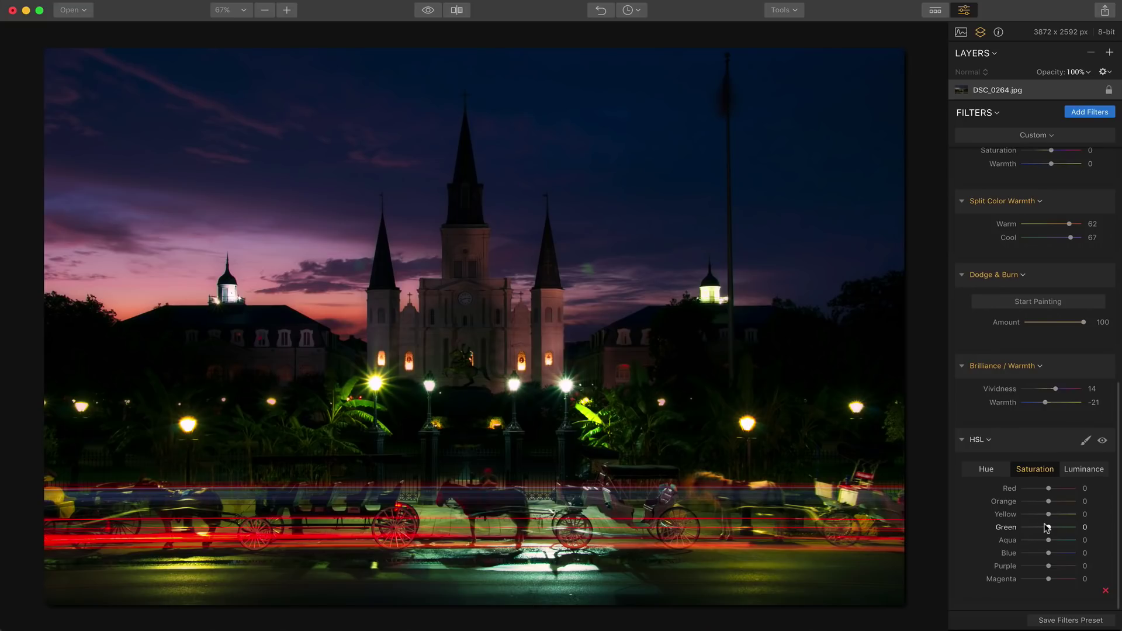
{"action": "left_click_drag", "start_coordinate": [1047, 528], "coordinate": [1033, 527]}
{"action": "mouse_move", "coordinate": [1011, 438]}
{"action": "left_click", "coordinate": [1100, 442]}
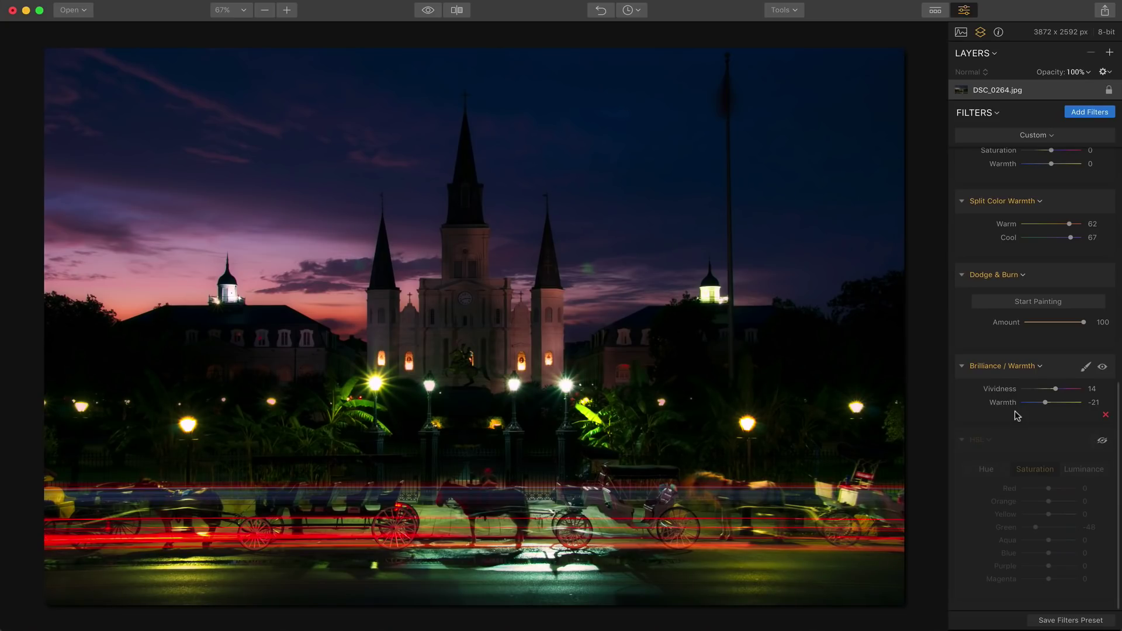
{"action": "left_click", "coordinate": [1100, 443]}
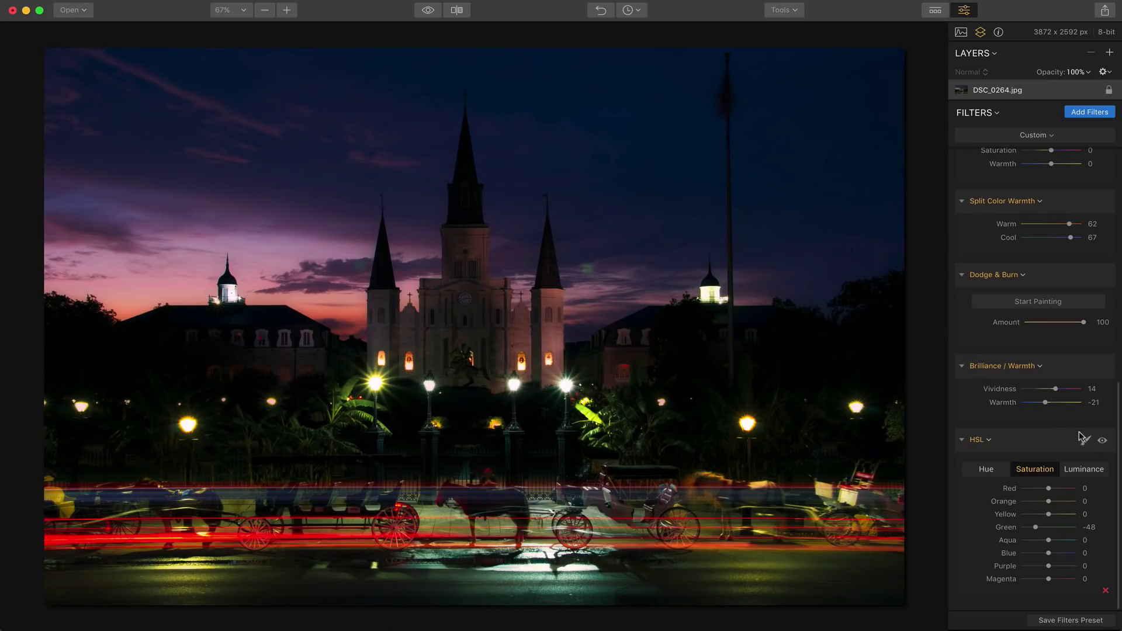
{"action": "scroll", "coordinate": [958, 319], "scroll_direction": "up", "scroll_amount": 15}
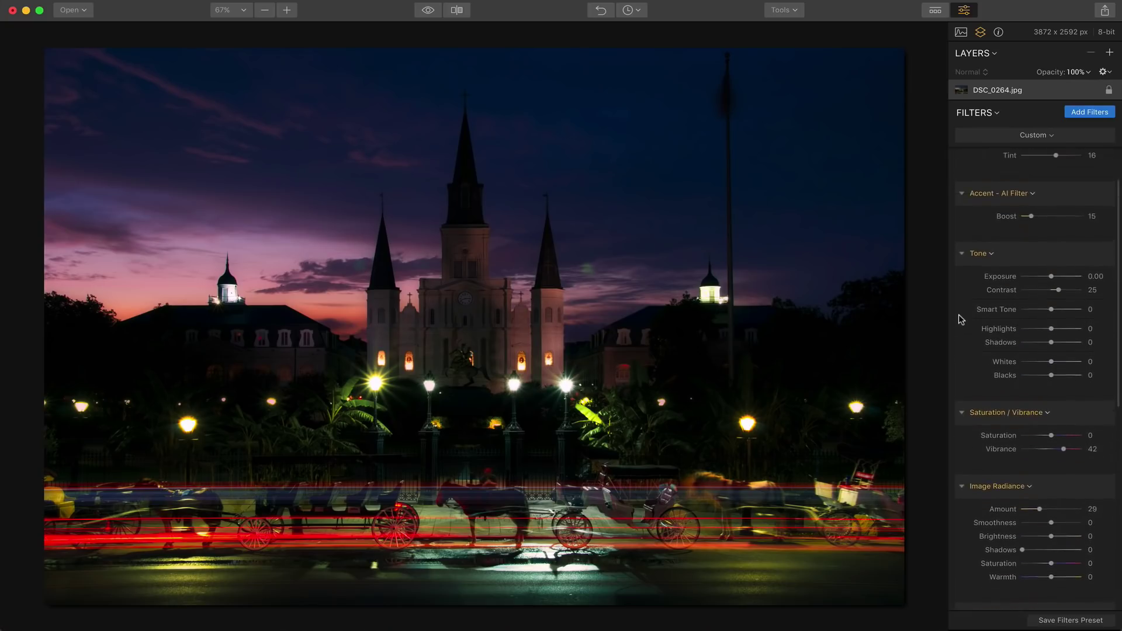
{"action": "left_click", "coordinate": [419, 12]}
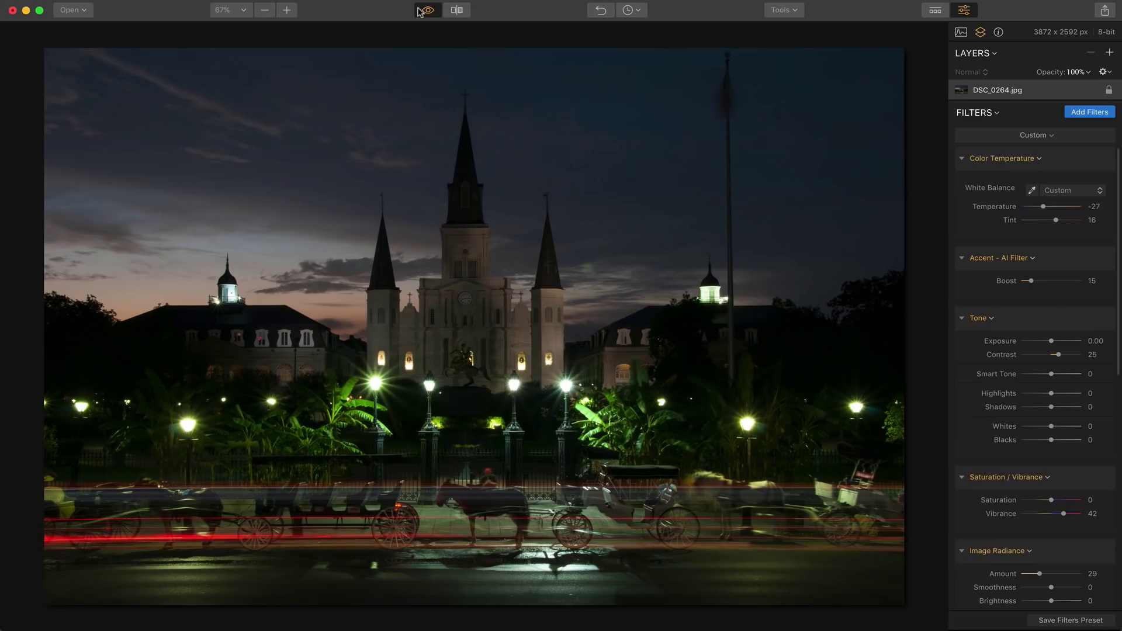
{"action": "left_click", "coordinate": [420, 12]}
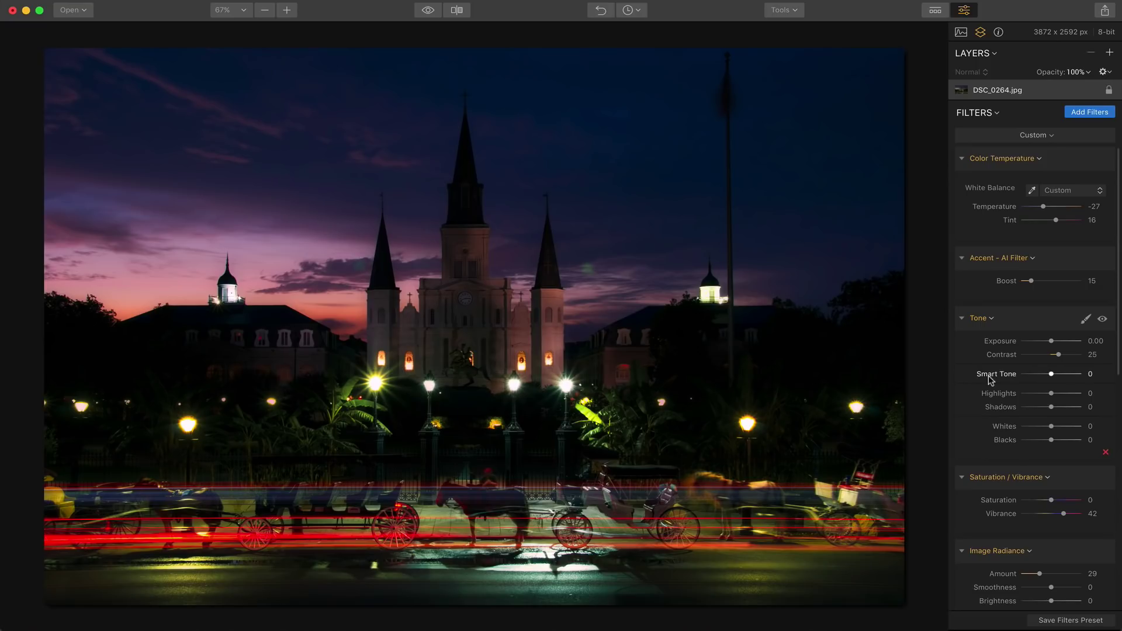
{"action": "scroll", "coordinate": [1003, 402], "scroll_direction": "down", "scroll_amount": 3}
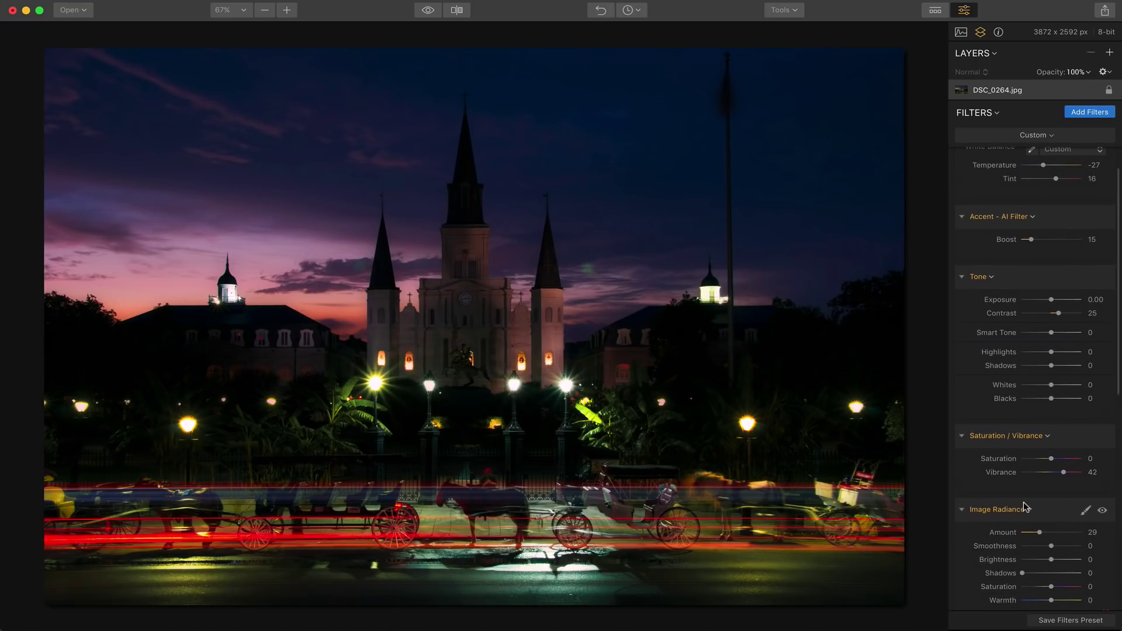
{"action": "scroll", "coordinate": [1023, 503], "scroll_direction": "down", "scroll_amount": 5}
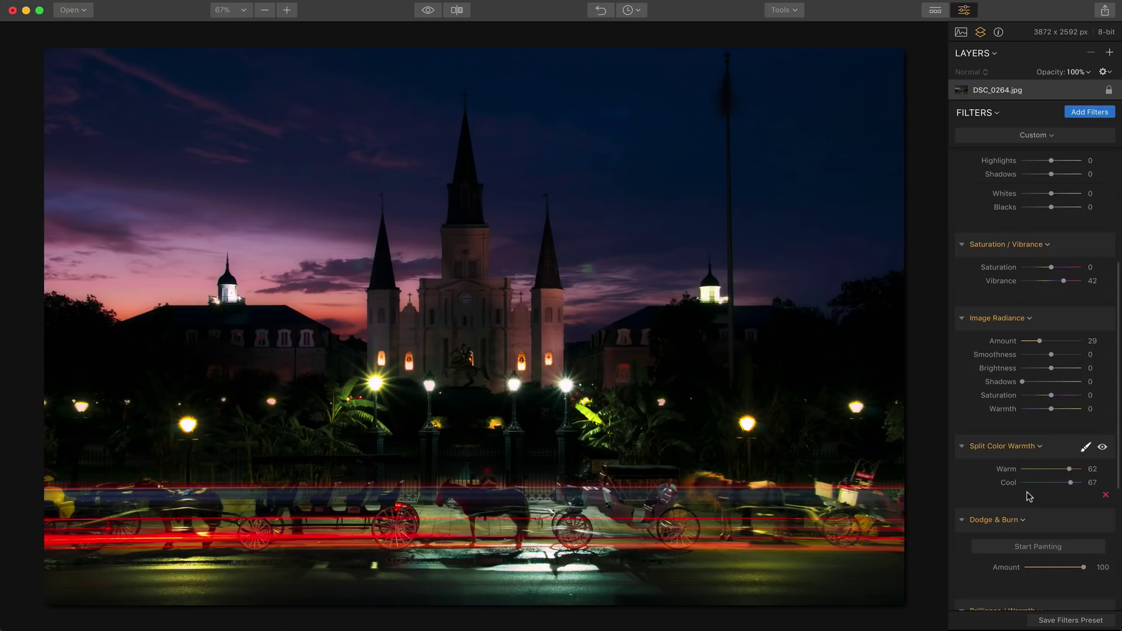
{"action": "scroll", "coordinate": [1024, 500], "scroll_direction": "up", "scroll_amount": 6}
{"action": "scroll", "coordinate": [1026, 496], "scroll_direction": "up", "scroll_amount": 2}
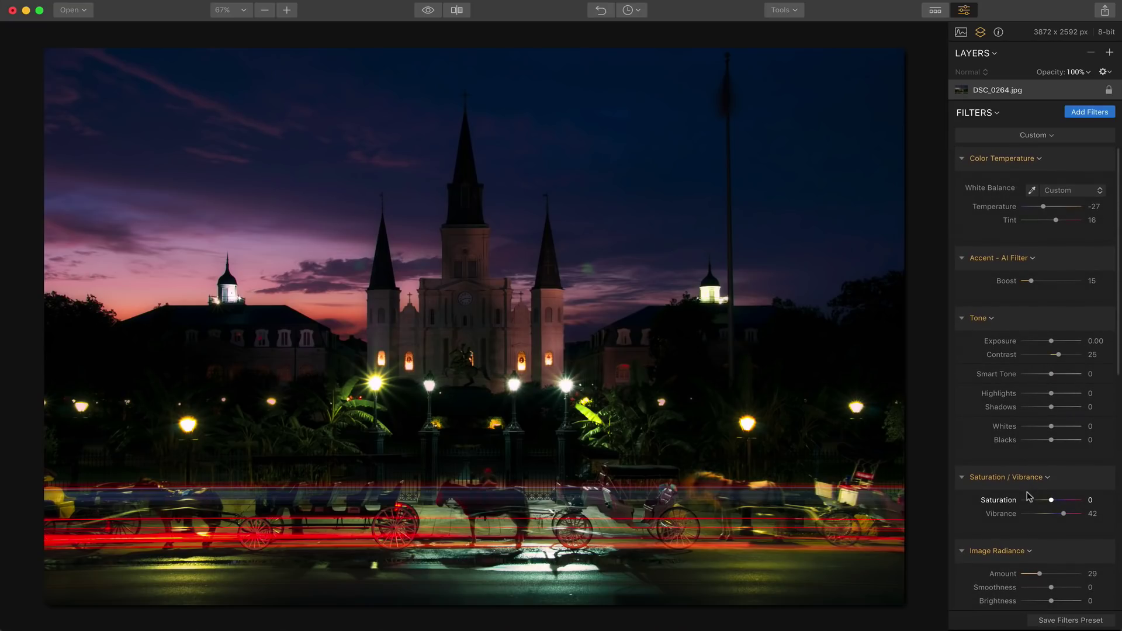
{"action": "left_click", "coordinate": [424, 11]}
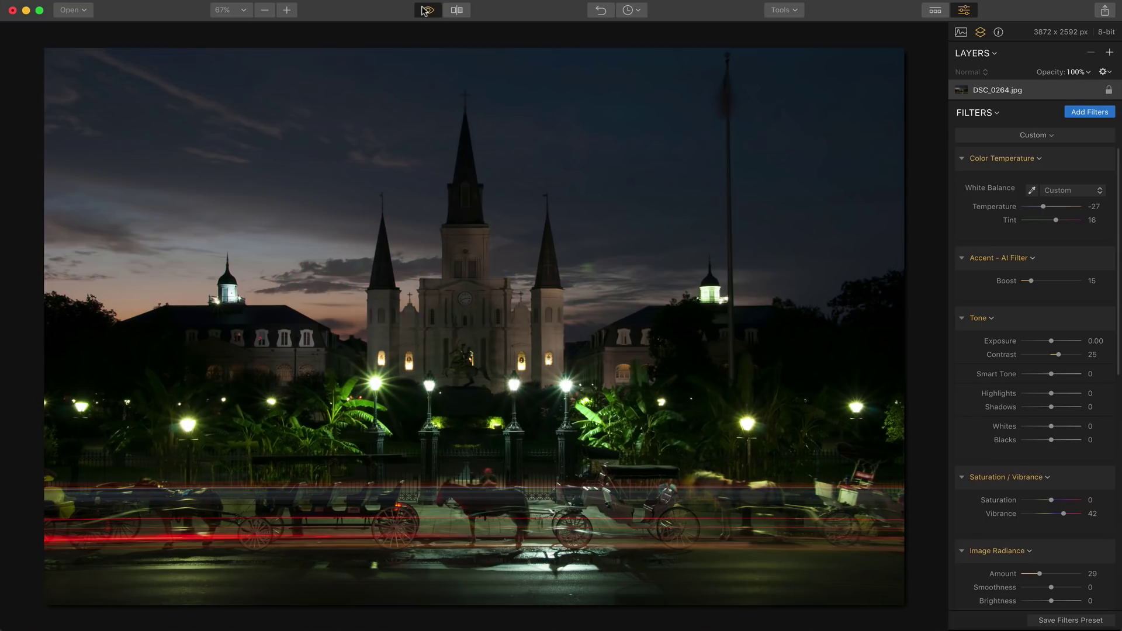
{"action": "left_click", "coordinate": [424, 11]}
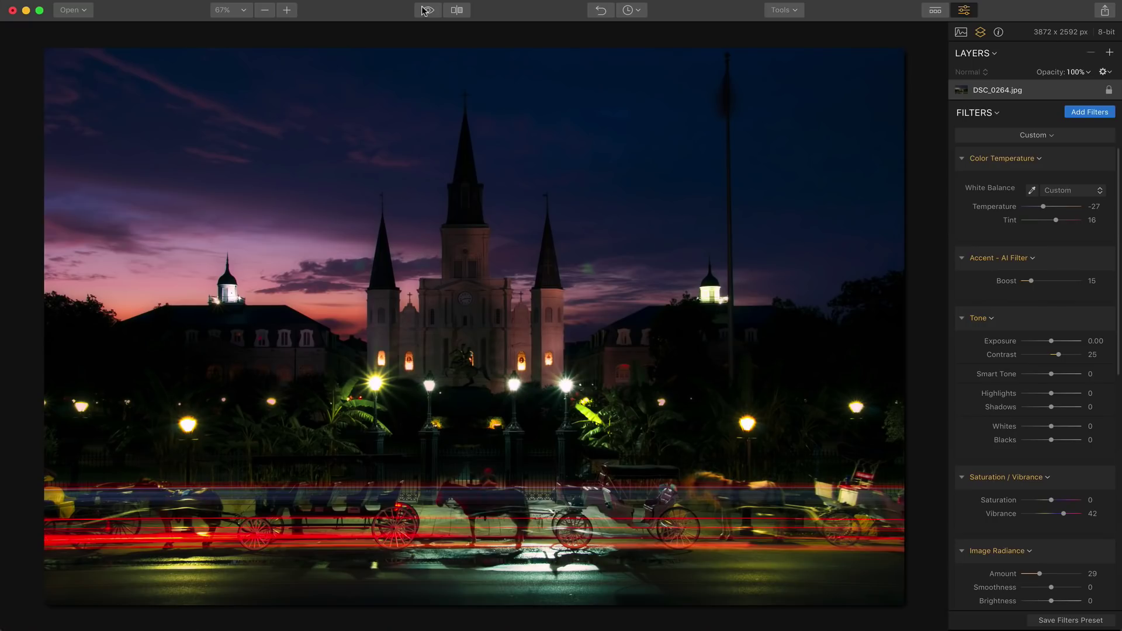
{"action": "scroll", "coordinate": [1019, 344], "scroll_direction": "down", "scroll_amount": 2}
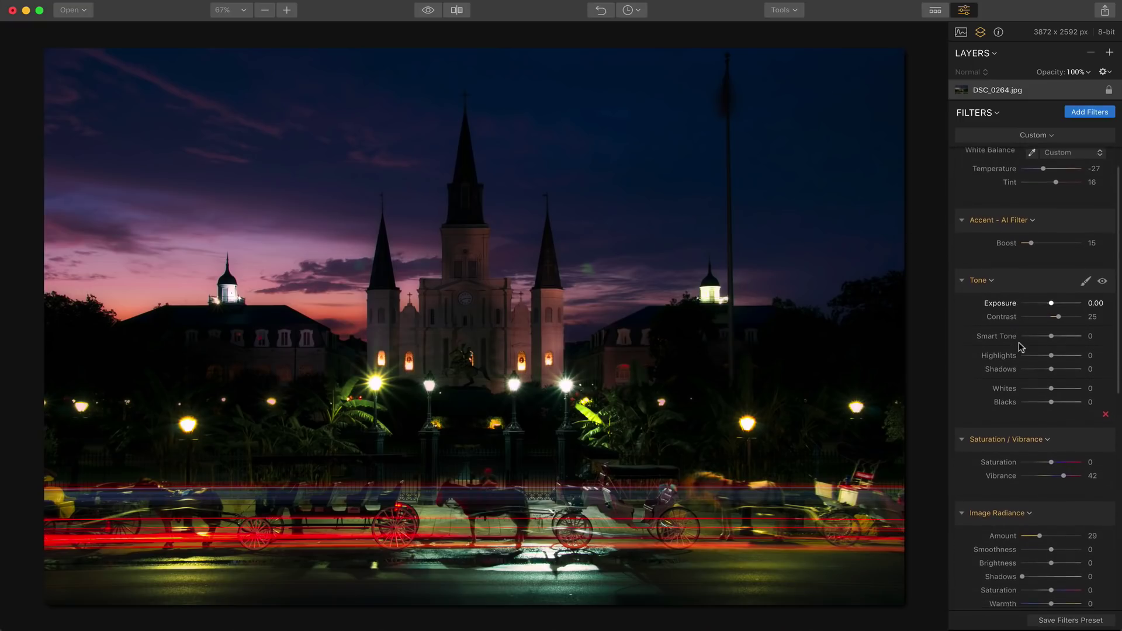
{"action": "scroll", "coordinate": [1019, 345], "scroll_direction": "down", "scroll_amount": 20}
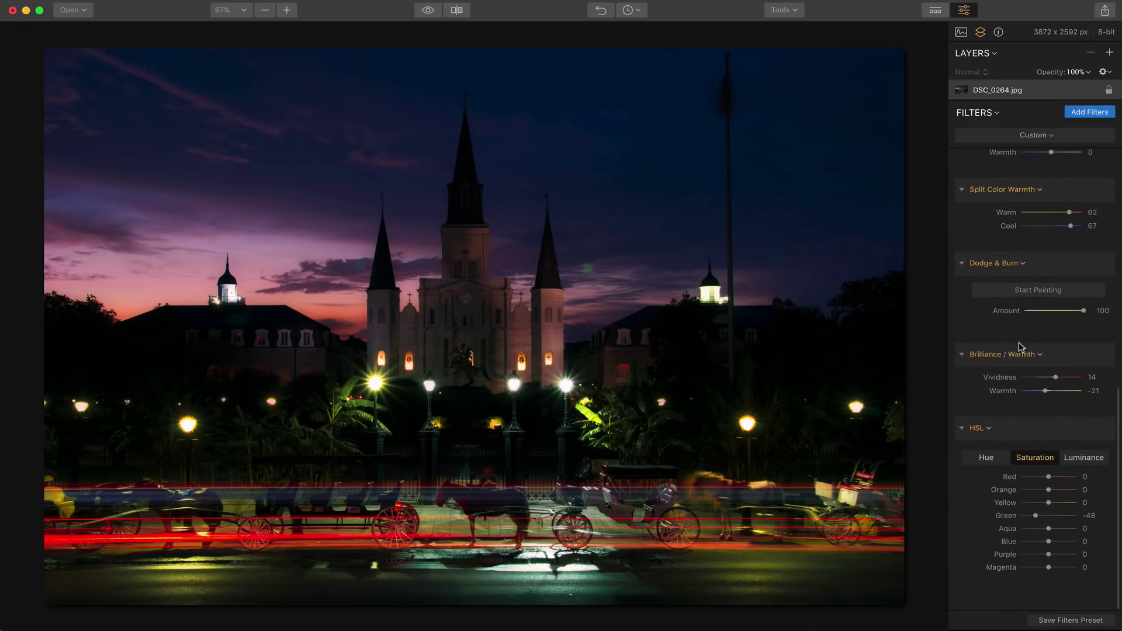
{"action": "scroll", "coordinate": [1018, 341], "scroll_direction": "up", "scroll_amount": 20}
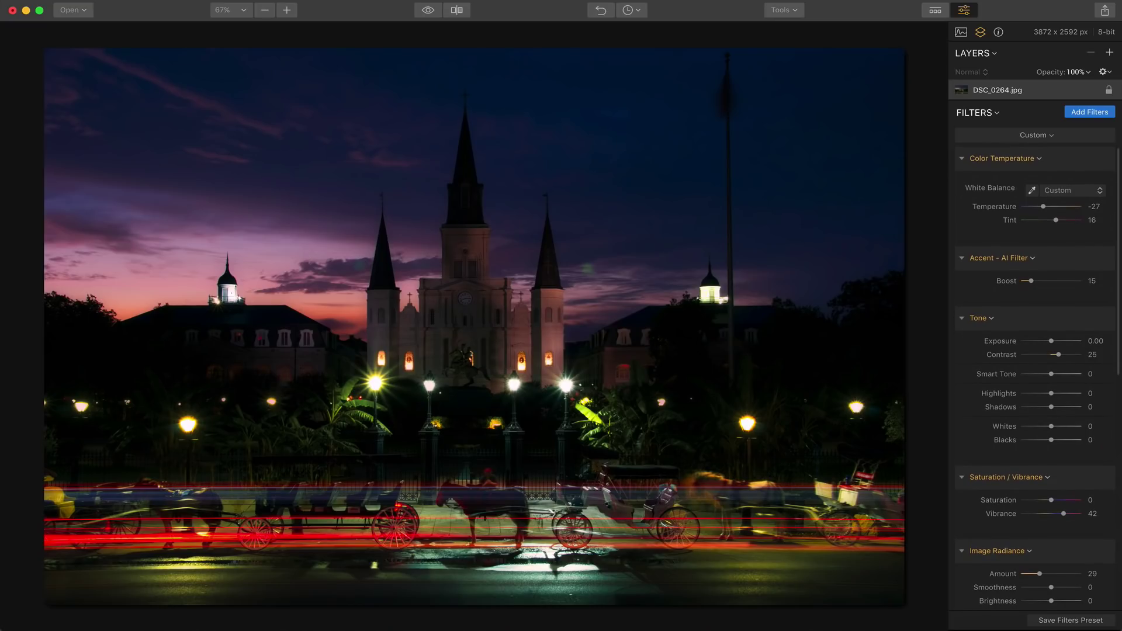
{"action": "left_click", "coordinate": [425, 12]}
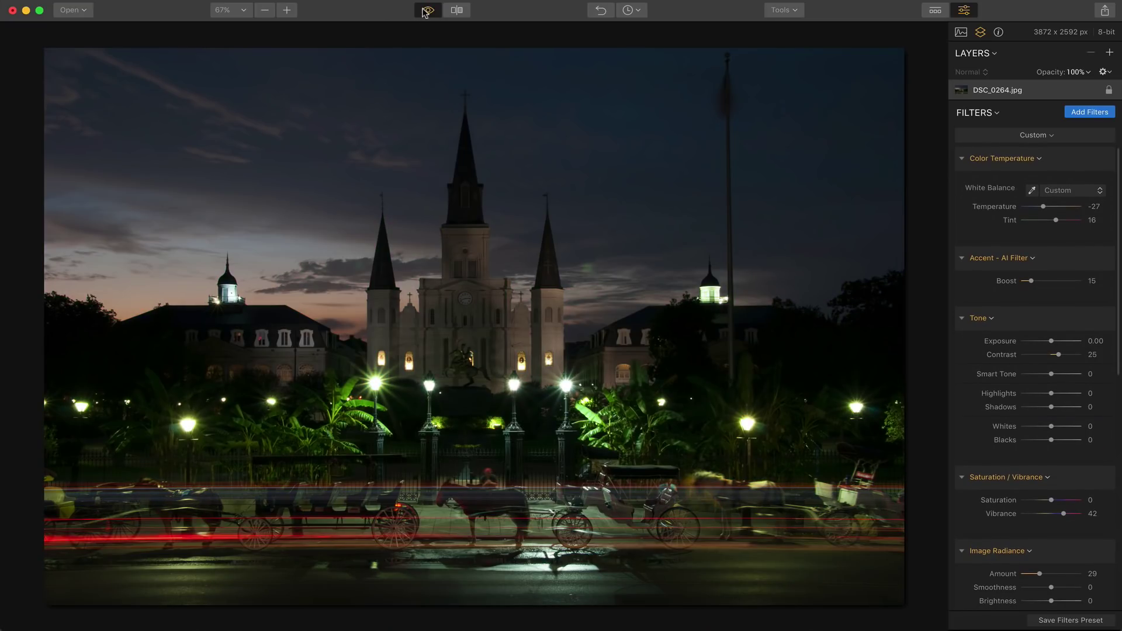
{"action": "left_click", "coordinate": [425, 12]}
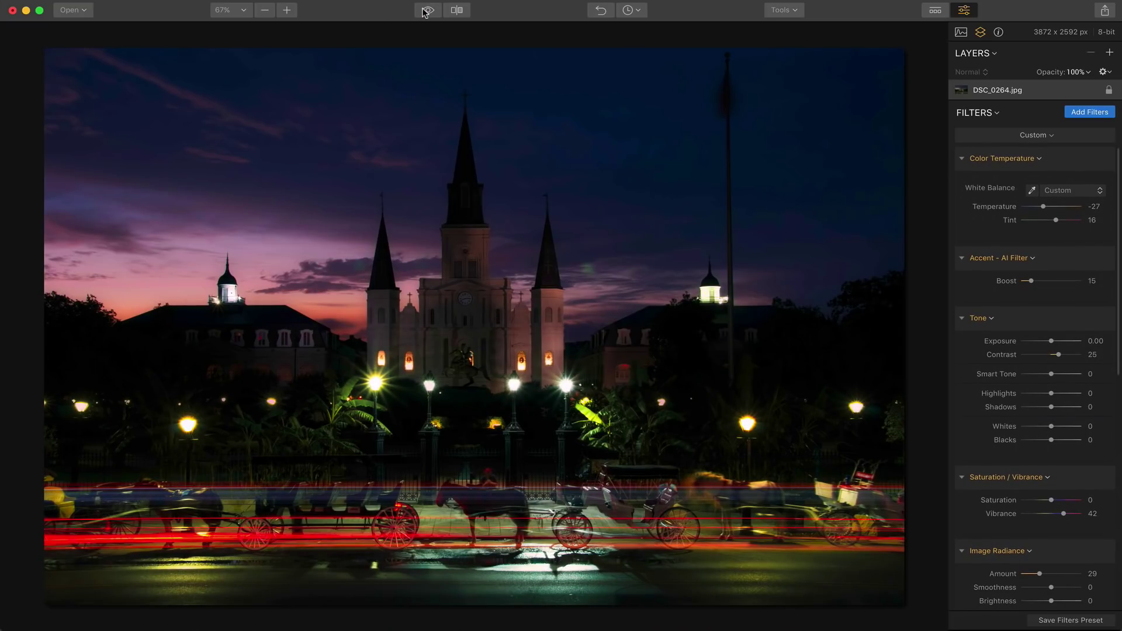